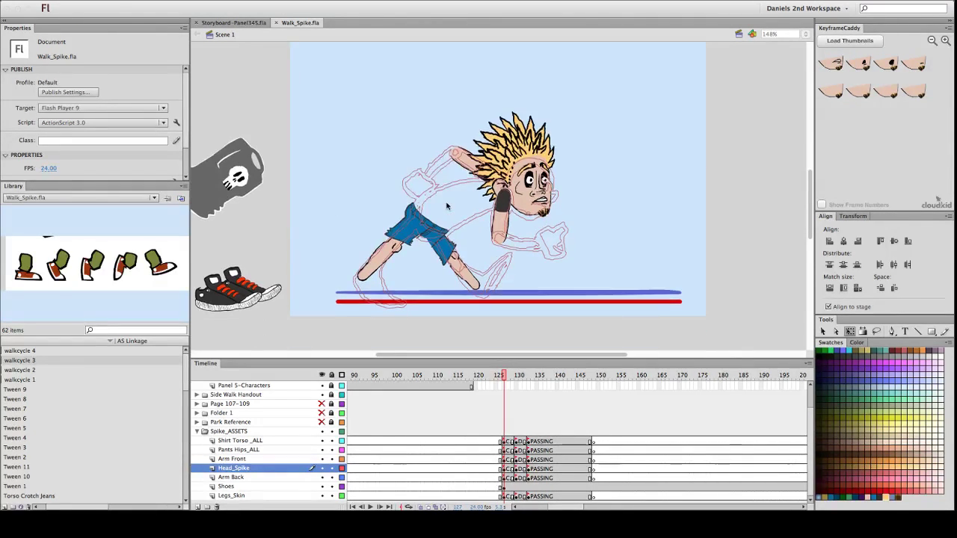
# Enlarge the timeline area slightly until the Body layer shows above Panel 5-Characters
pyautogui.scroll(-2, 449, 207)
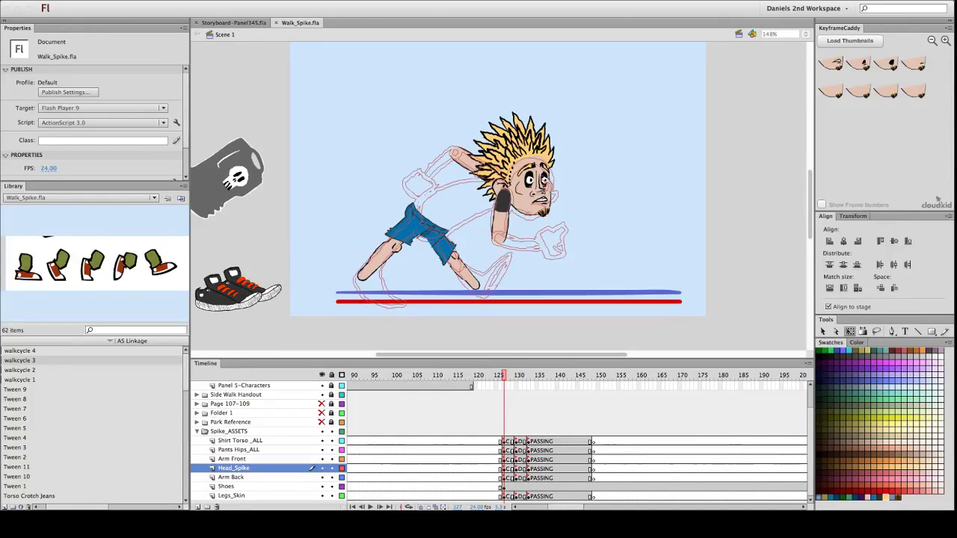
pyautogui.click(500, 361)
pyautogui.moveTo(500, 360); pyautogui.dragTo(500, 356)
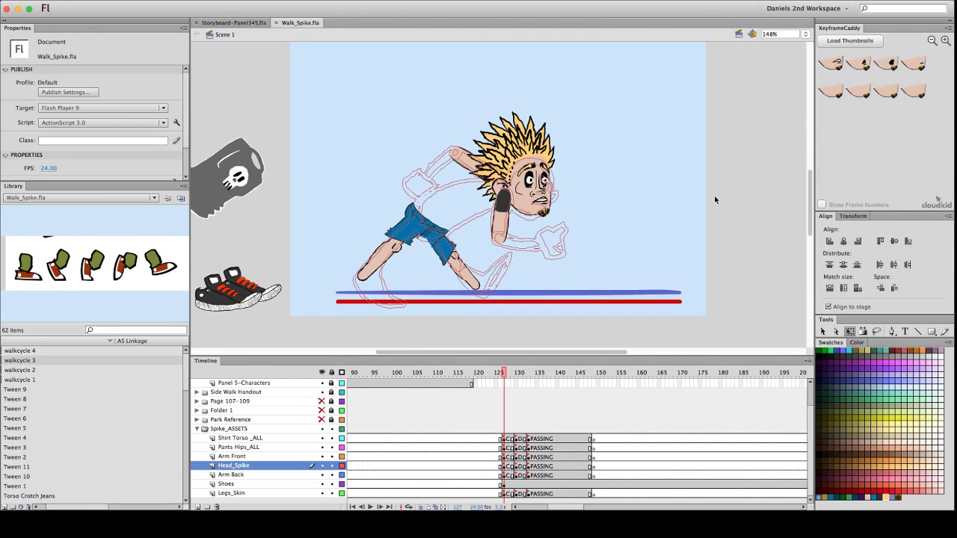
pyautogui.scroll(1, 714, 199)
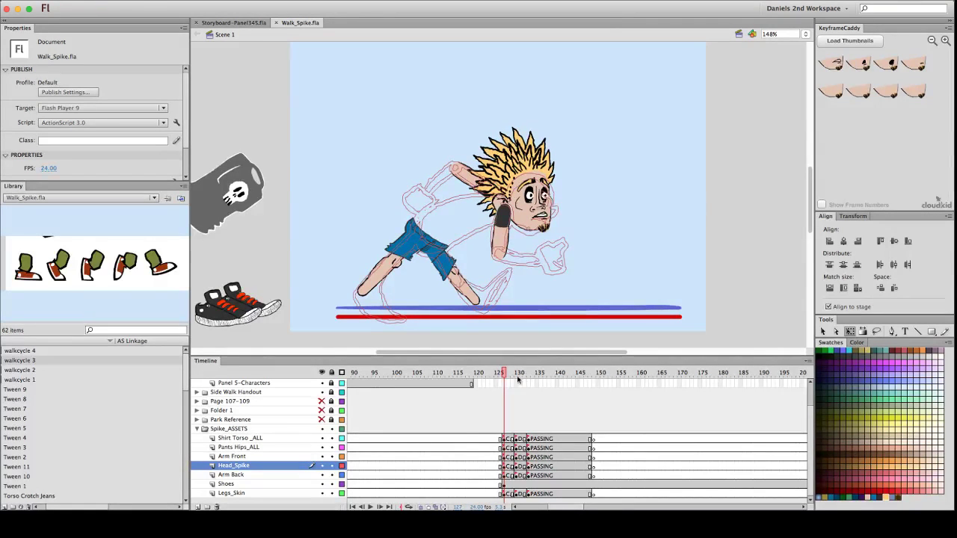
pyautogui.moveTo(506, 377)
pyautogui.mouseDown()
pyautogui.moveTo(594, 385)
pyautogui.moveTo(506, 389)
pyautogui.moveTo(610, 398)
pyautogui.moveTo(506, 403)
pyautogui.mouseUp()
pyautogui.moveTo(567, 357); pyautogui.dragTo(564, 345)
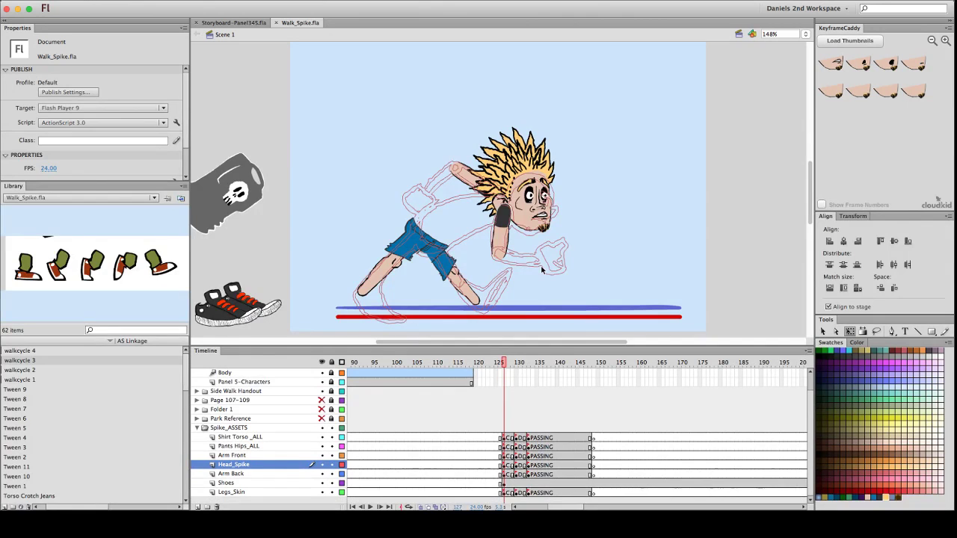
pyautogui.scroll(-1, 541, 266)
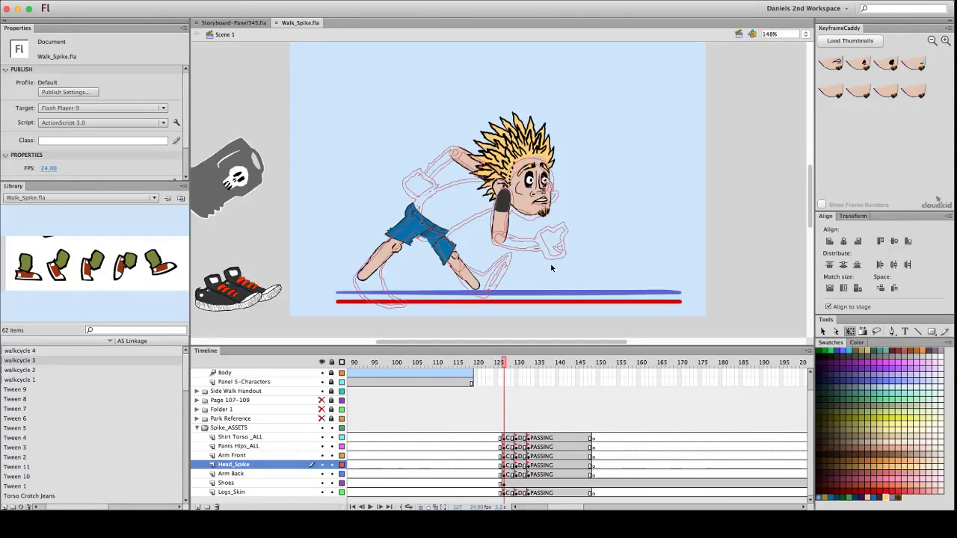
pyautogui.hscroll(-5, 620, 386)
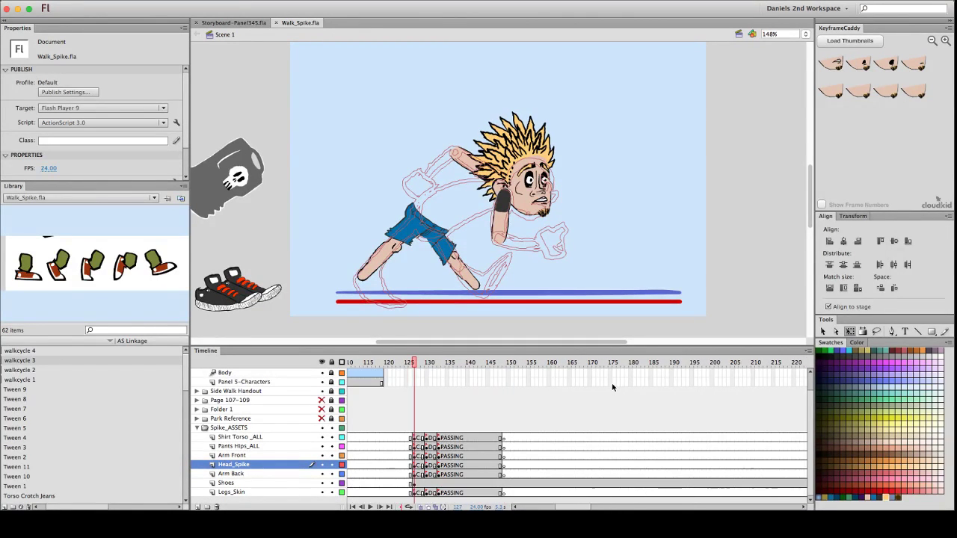
pyautogui.hscroll(-10, 612, 386)
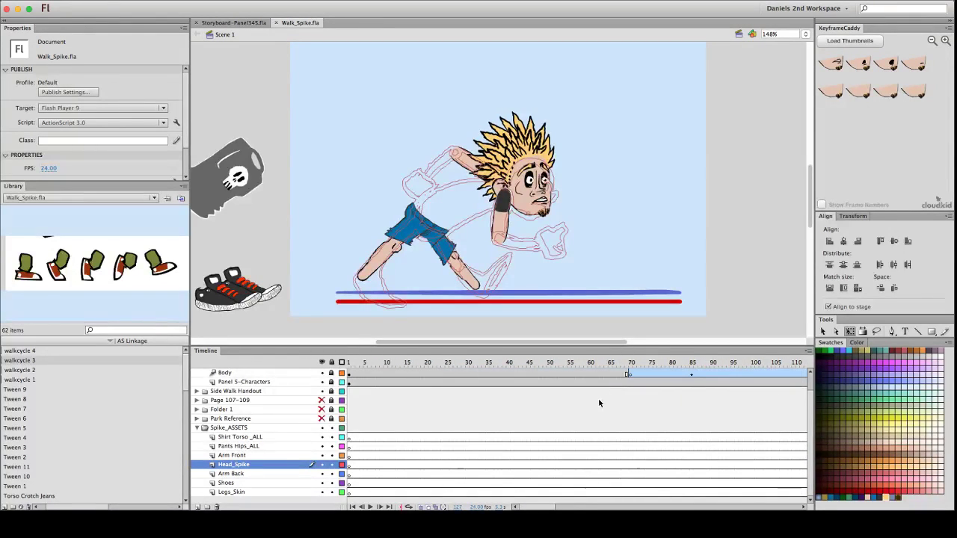
pyautogui.hscroll(10, 594, 386)
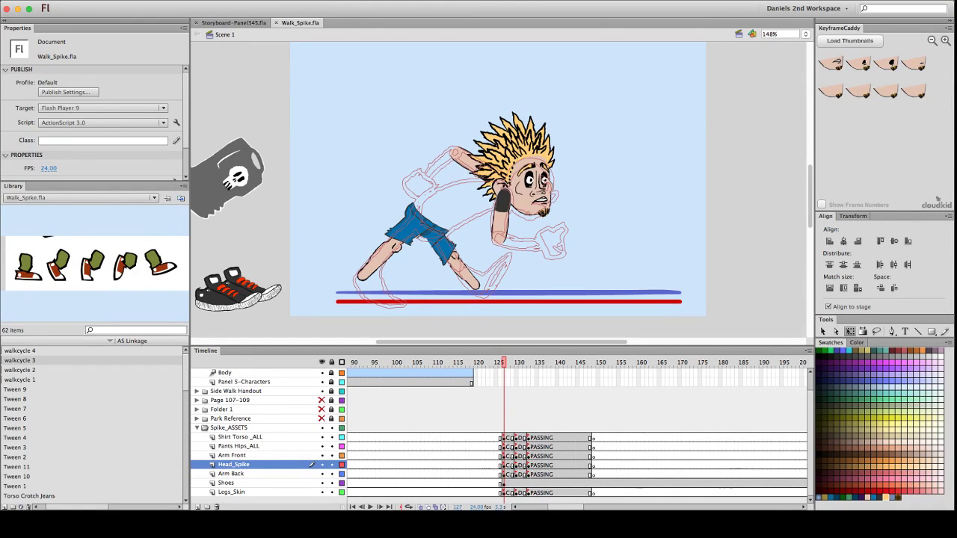
# Narrow the application window
pyautogui.scroll(-1, 282, 95)
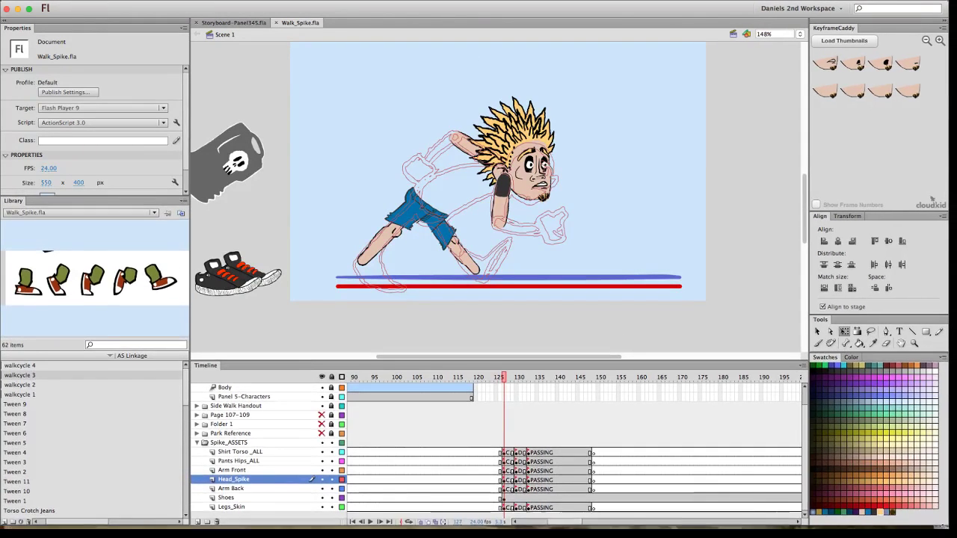
pyautogui.moveTo(942, 522); pyautogui.dragTo(892, 516)
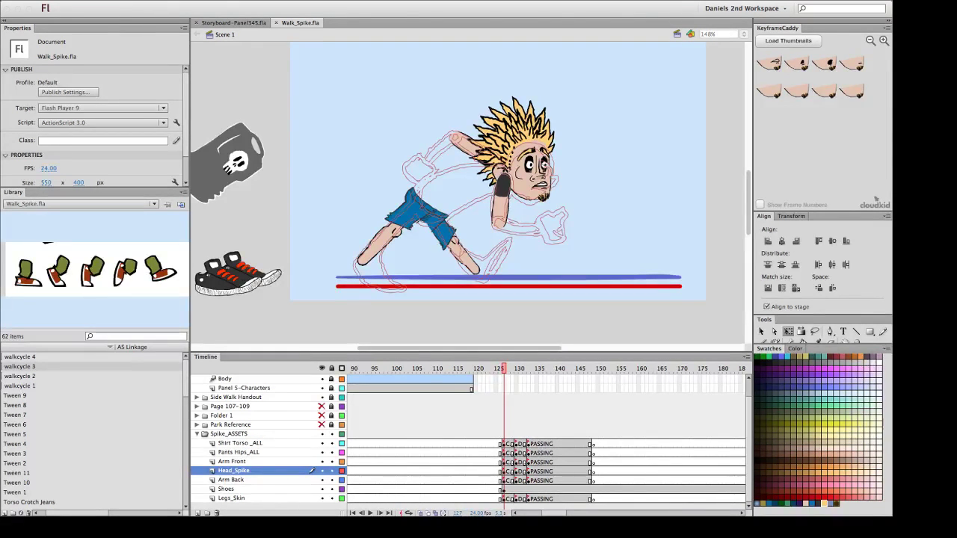
# Scrub the playhead back to frame 100 and return it to frame 127 to compare the poses
pyautogui.scroll(2, 404, 266)
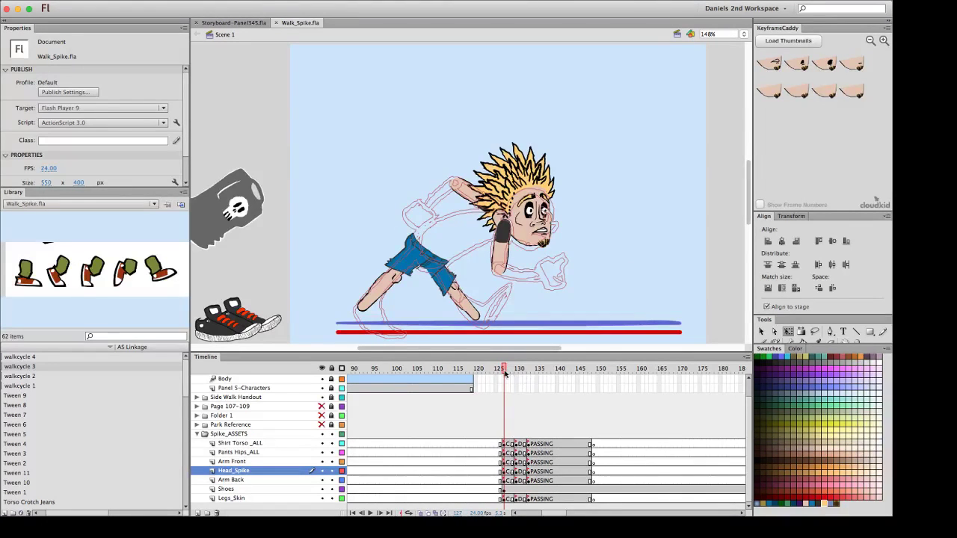
pyautogui.moveTo(504, 371); pyautogui.dragTo(639, 382)
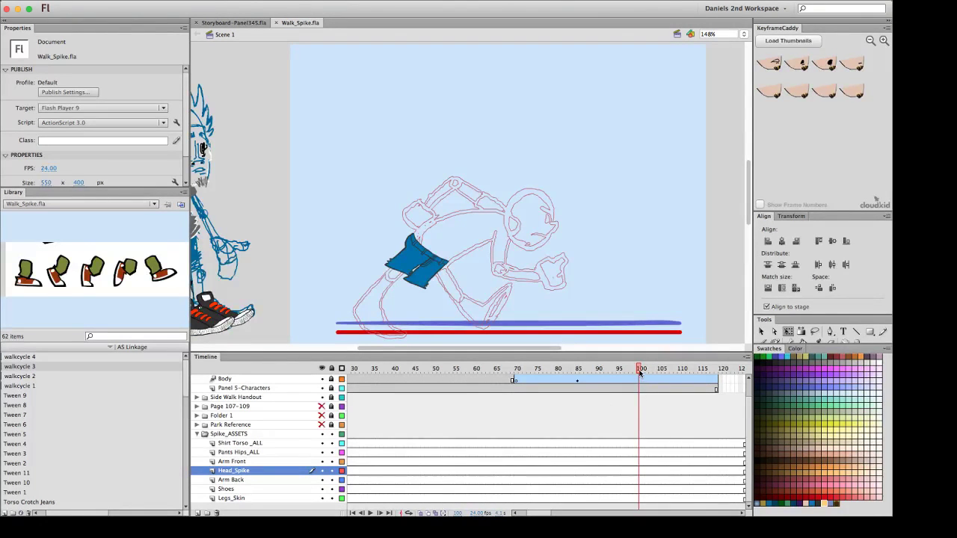
pyautogui.moveTo(641, 369)
pyautogui.mouseDown()
pyautogui.moveTo(738, 375)
pyautogui.moveTo(626, 370)
pyautogui.mouseUp()
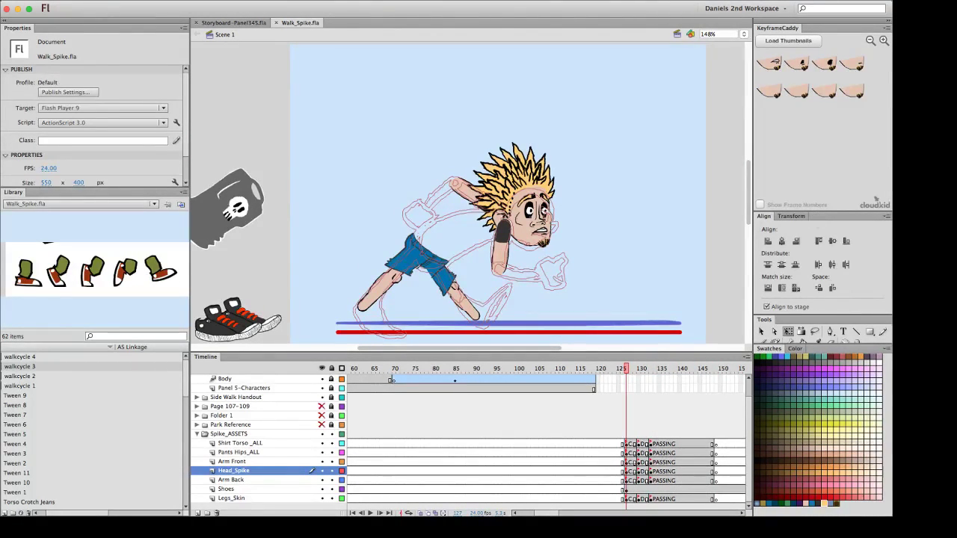
# Enlarge the application window to nearly the full screen and redistribute the panel heights so all the drawing tools and their options show
pyautogui.moveTo(893, 517); pyautogui.dragTo(906, 326)
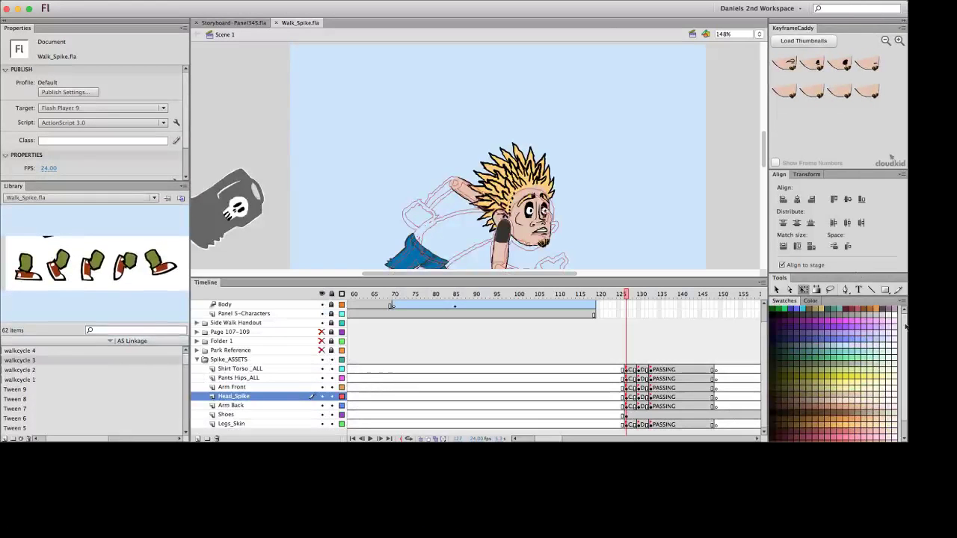
pyautogui.moveTo(907, 442); pyautogui.dragTo(956, 522)
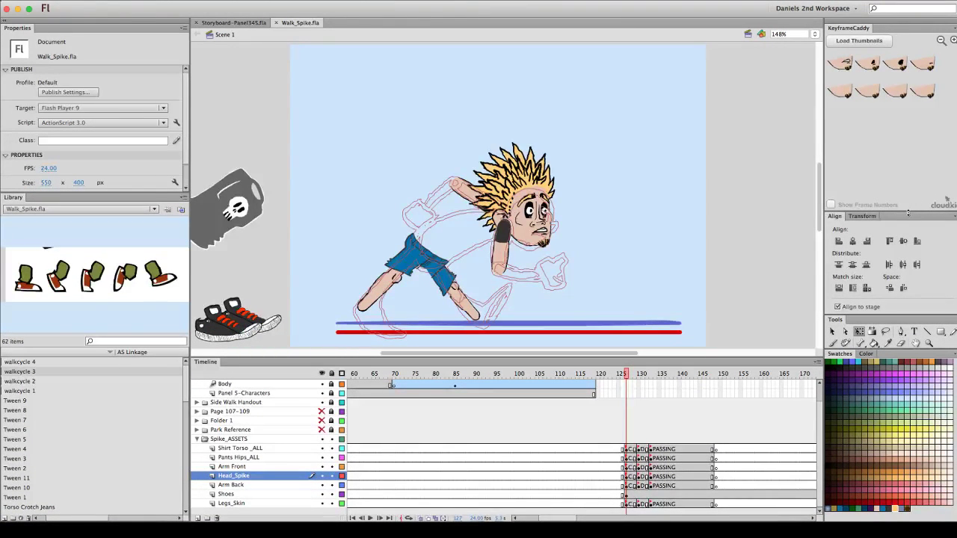
pyautogui.moveTo(908, 213); pyautogui.dragTo(908, 135)
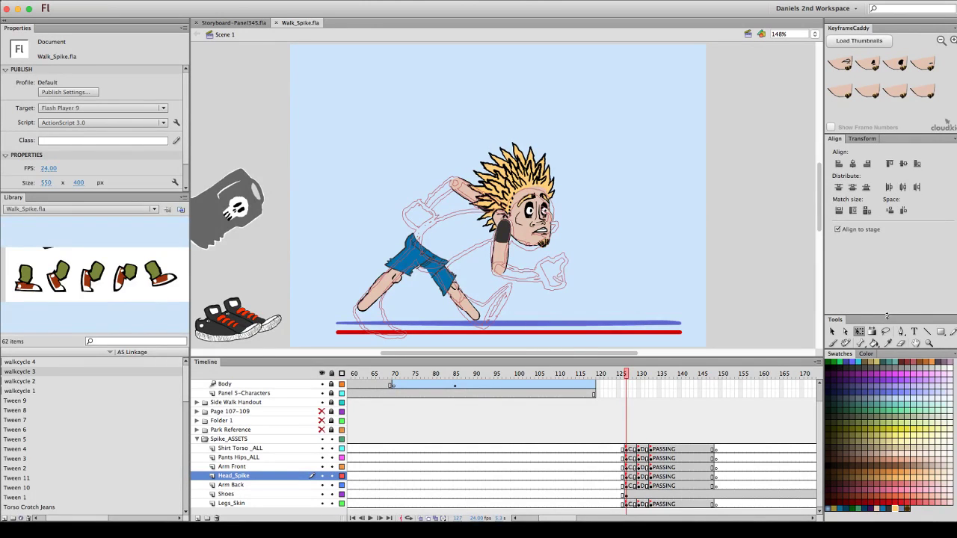
pyautogui.moveTo(888, 318); pyautogui.dragTo(893, 251)
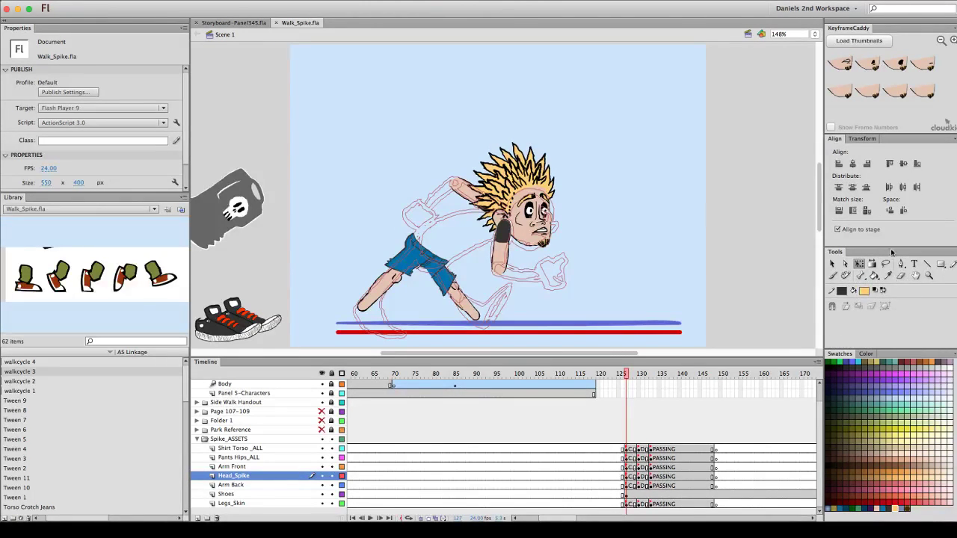
pyautogui.moveTo(892, 346); pyautogui.dragTo(892, 326)
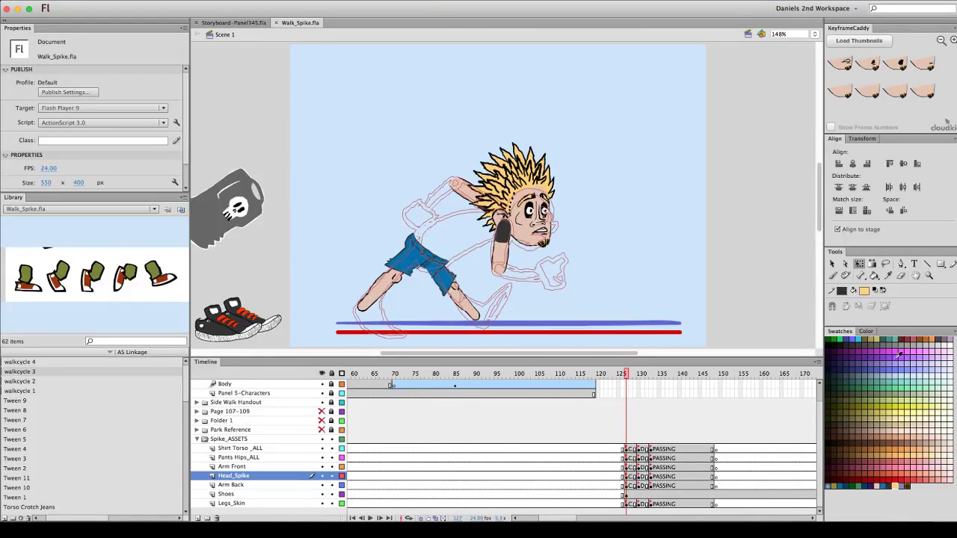
# Switch the color swatches to the Web 216 palette
pyautogui.rightClick(940, 358)
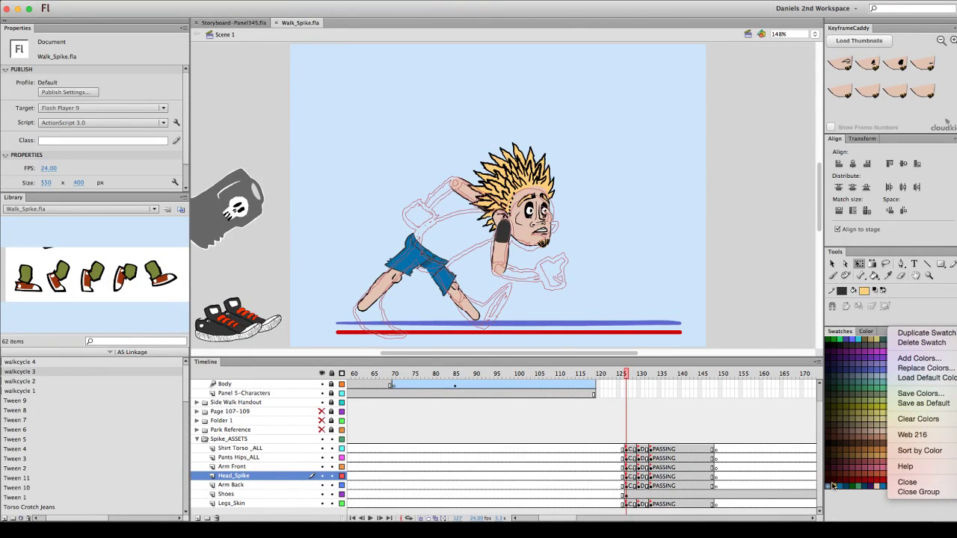
pyautogui.click(861, 472)
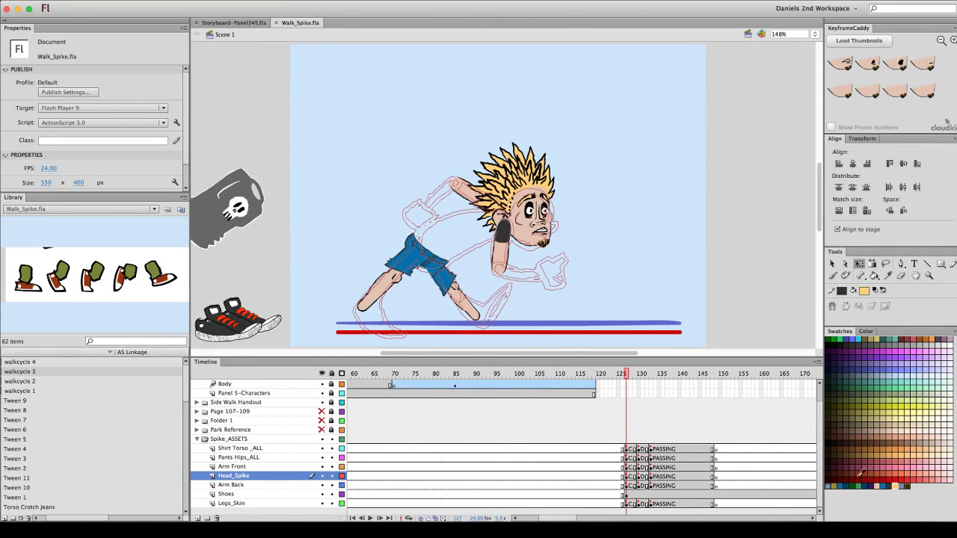
pyautogui.click(951, 331)
pyautogui.click(923, 435)
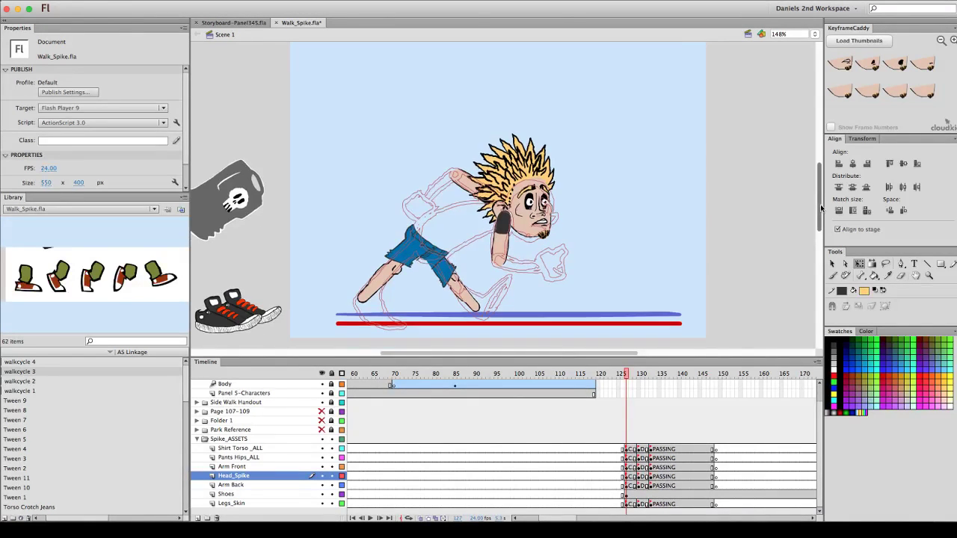
# Enlarge the timeline area slightly until the Character REF folder shows
pyautogui.scroll(-2, 821, 209)
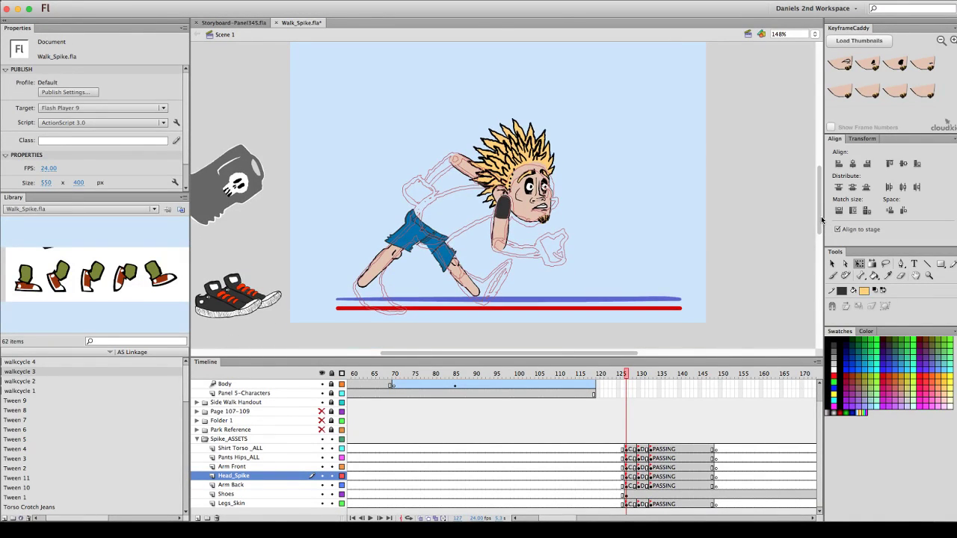
pyautogui.scroll(1, 820, 219)
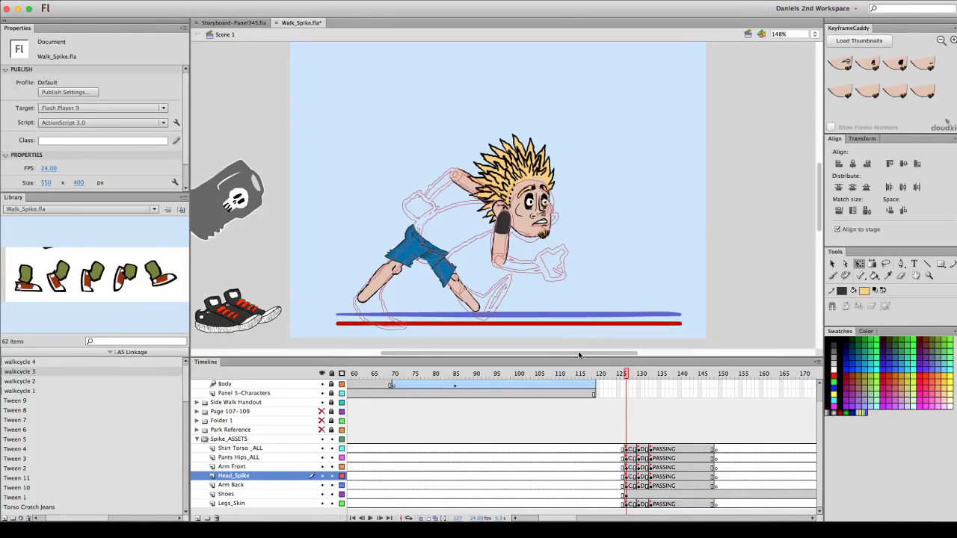
pyautogui.hscroll(-2, 578, 354)
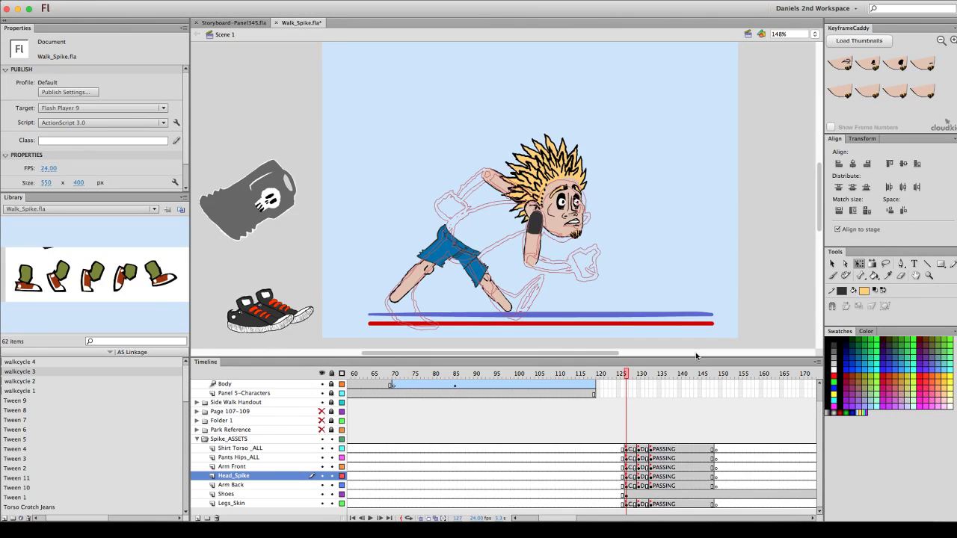
pyautogui.moveTo(696, 357); pyautogui.dragTo(697, 352)
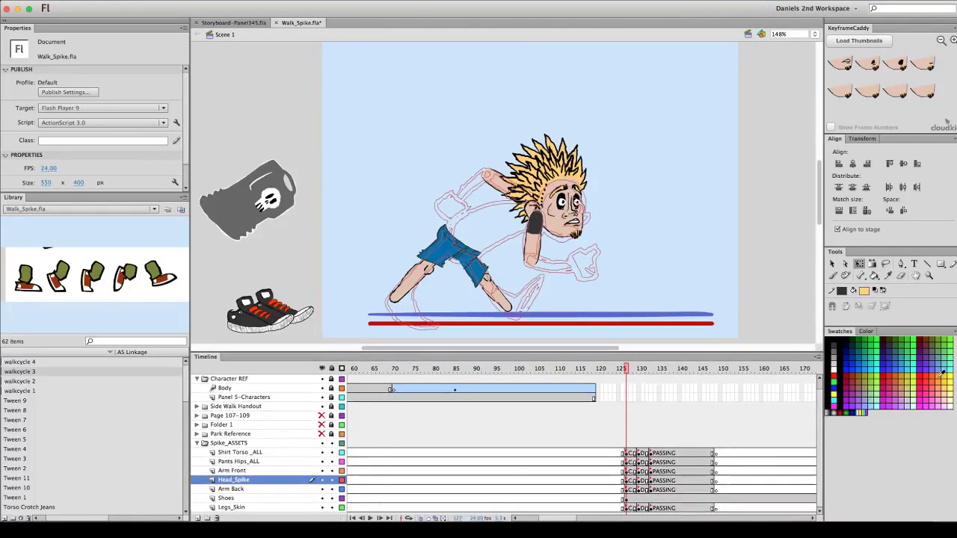
# Load the default colors into the swatches
pyautogui.click(952, 335)
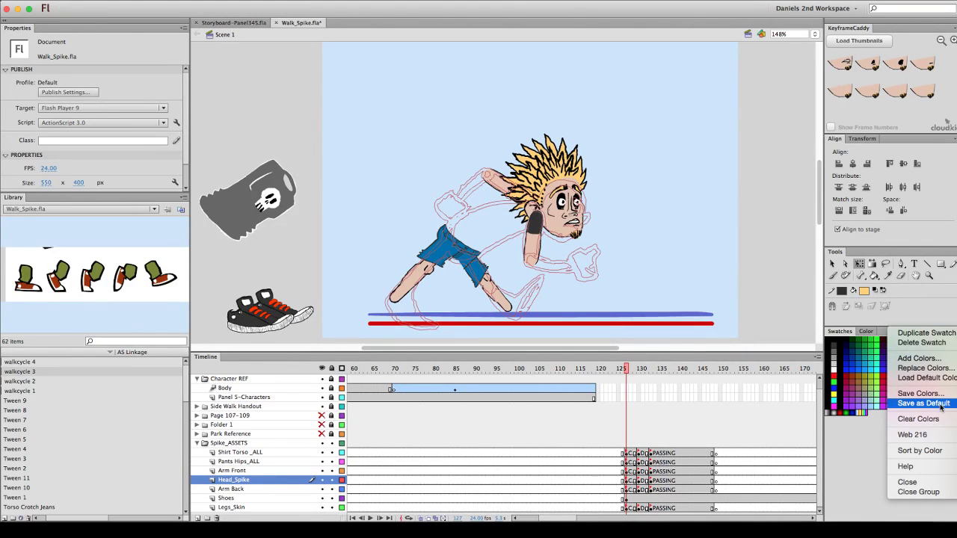
pyautogui.click(948, 377)
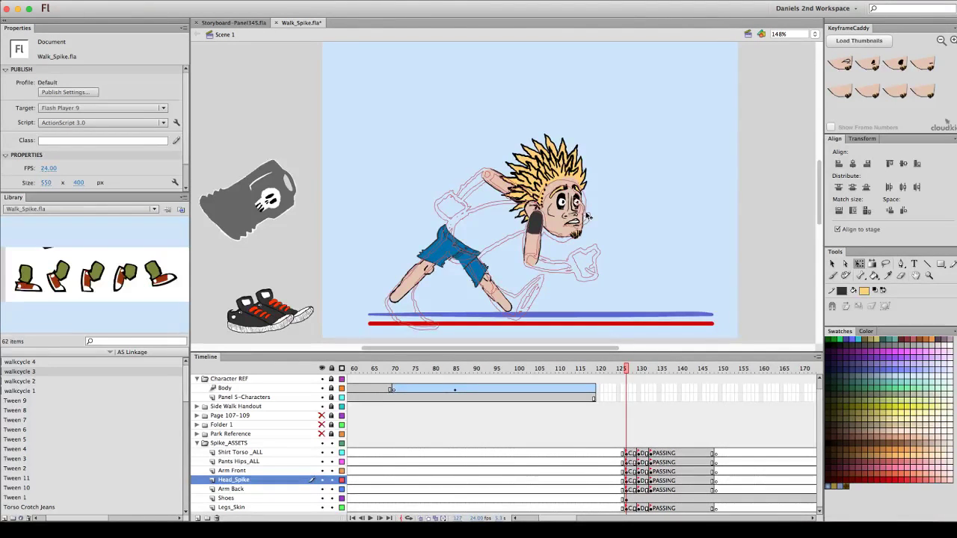
# Open the Shoe_Single symbol beside the stage for editing in place using the Selection tool
pyautogui.hscroll(2, 817, 183)
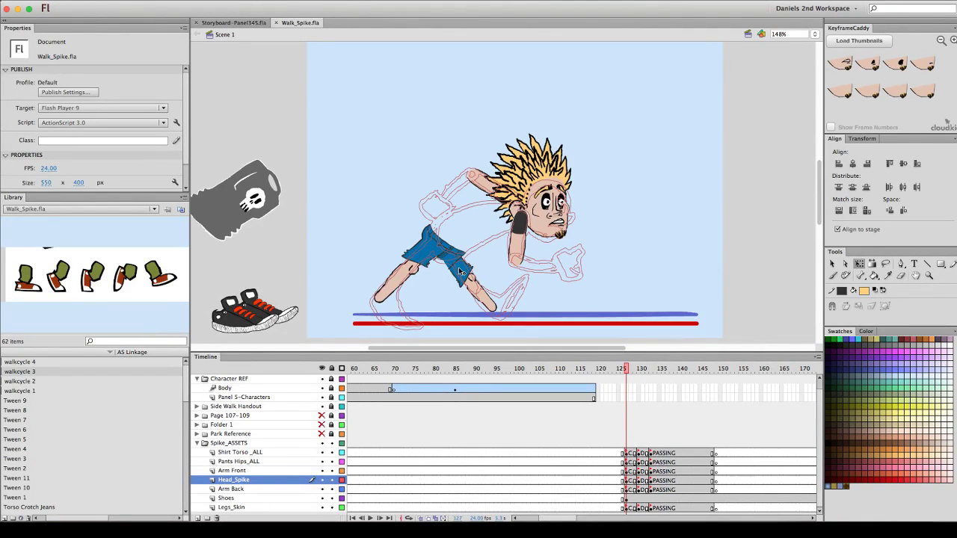
pyautogui.click(832, 264)
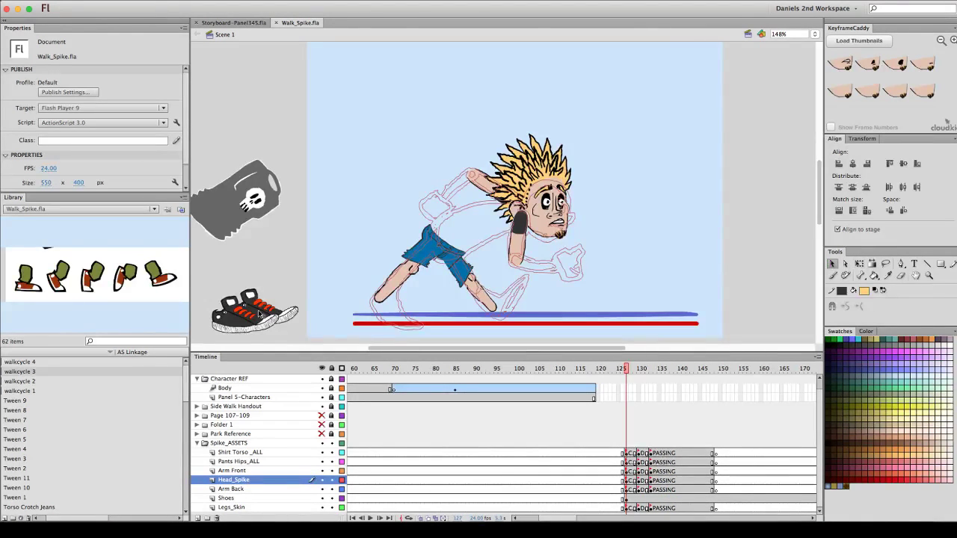
pyautogui.moveTo(303, 271); pyautogui.dragTo(211, 345)
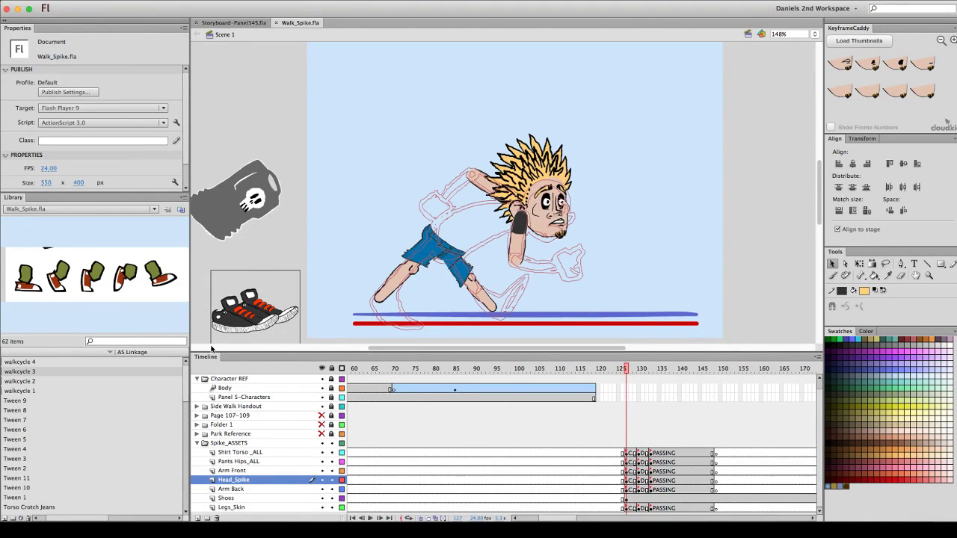
pyautogui.doubleClick(247, 320)
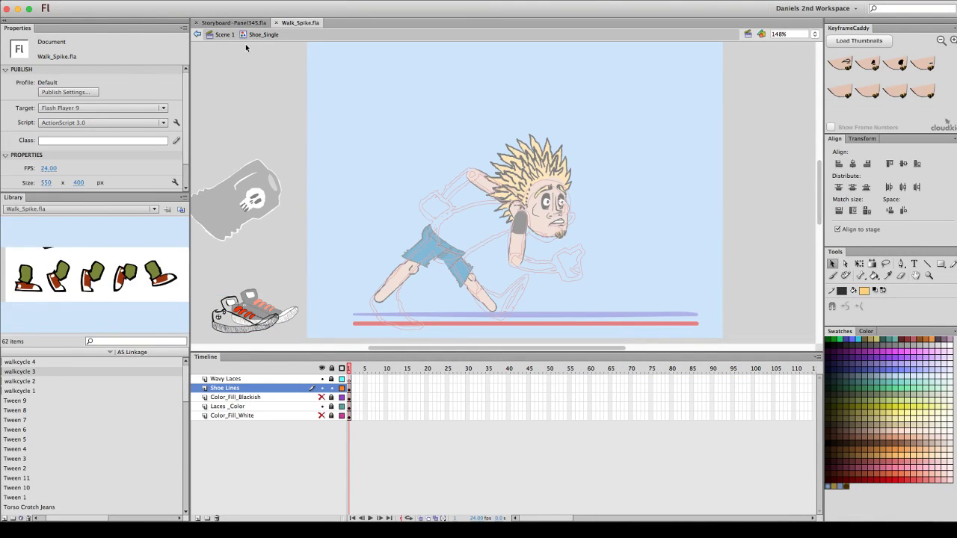
# Toggle the visibility of the Color_Fill_Blackish layer to examine the shoe's dark fill
pyautogui.click(322, 406)
pyautogui.click(321, 397)
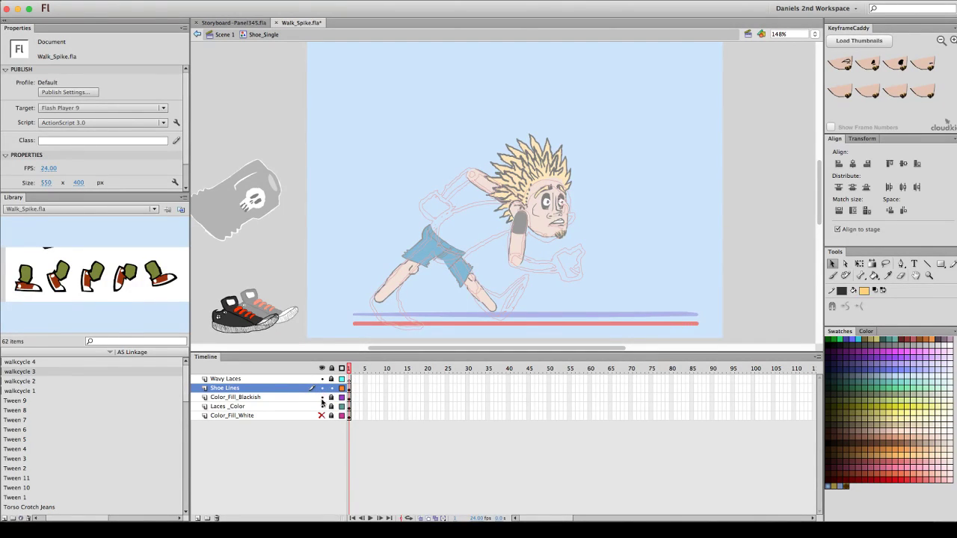
pyautogui.click(321, 397)
pyautogui.click(321, 397)
pyautogui.click(322, 397)
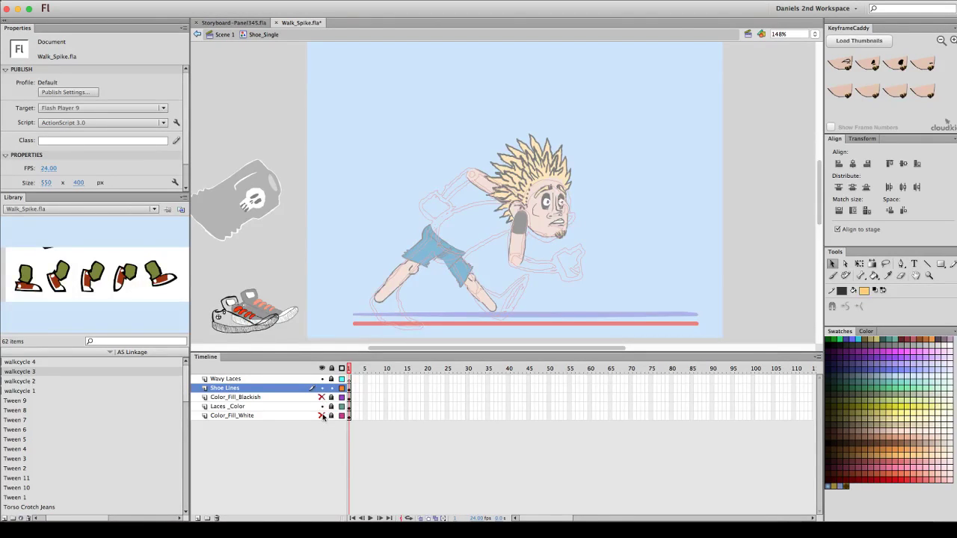
# Toggle the visibility of the Laces_Color and Wavy Laces layers to examine how the laces are built
pyautogui.click(321, 406)
pyautogui.click(321, 406)
pyautogui.click(322, 379)
pyautogui.click(322, 379)
pyautogui.click(322, 379)
pyautogui.click(321, 379)
# Make the Color_Fill_Blackish and Color_Fill_White layers of the shoe visible
pyautogui.click(322, 397)
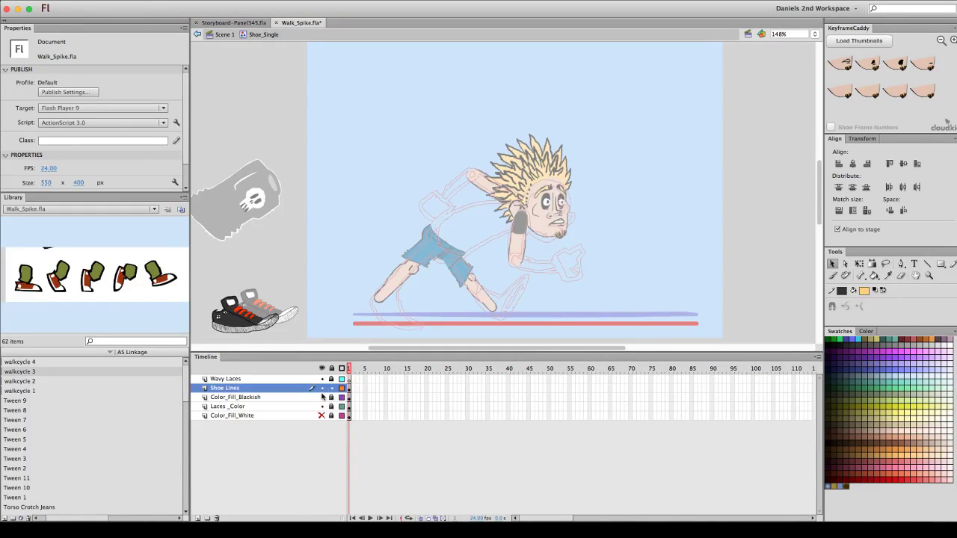
pyautogui.click(321, 397)
pyautogui.click(321, 397)
pyautogui.click(321, 416)
pyautogui.click(323, 416)
pyautogui.click(323, 416)
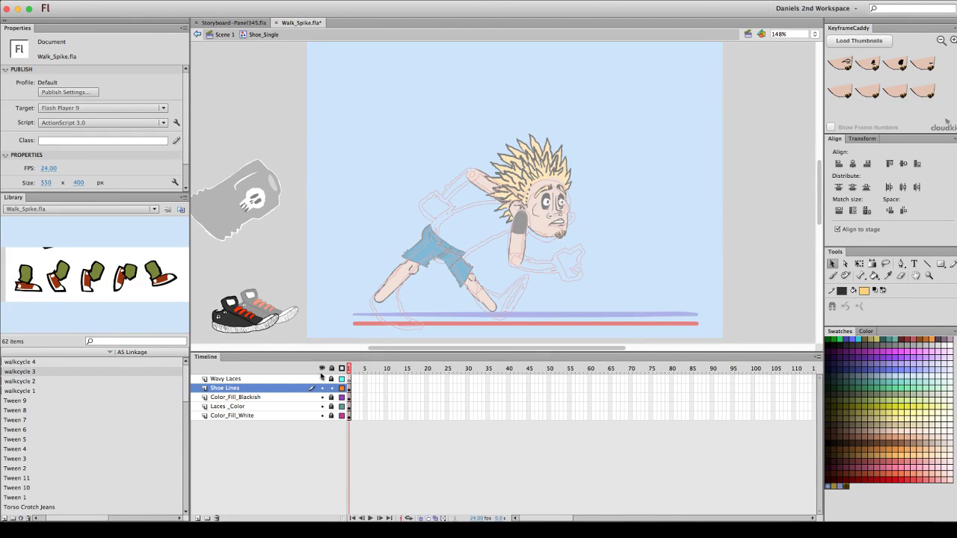
# Dock the Timeline above the stage at a reduced height and save the Walk_Spike.fla document
pyautogui.moveTo(206, 356); pyautogui.dragTo(232, 20)
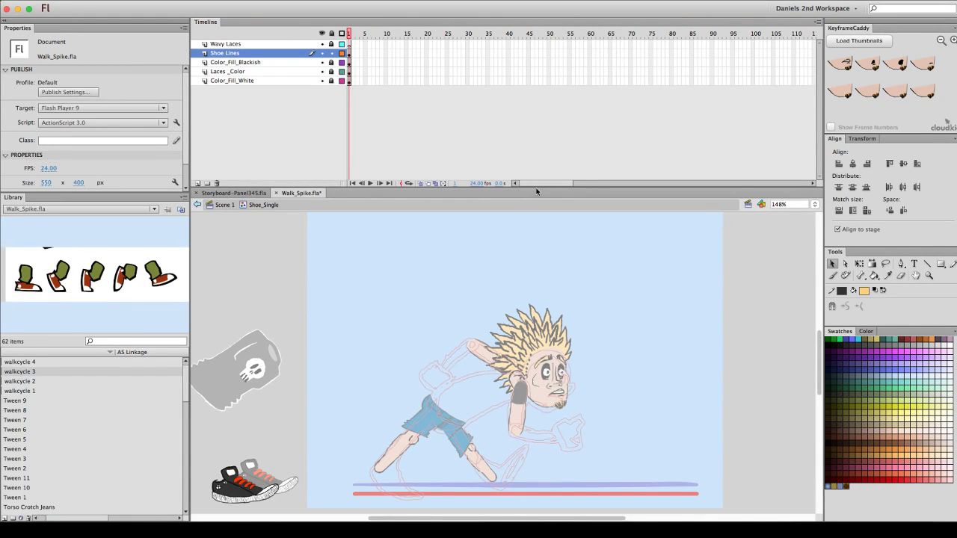
pyautogui.moveTo(536, 183); pyautogui.dragTo(580, 200)
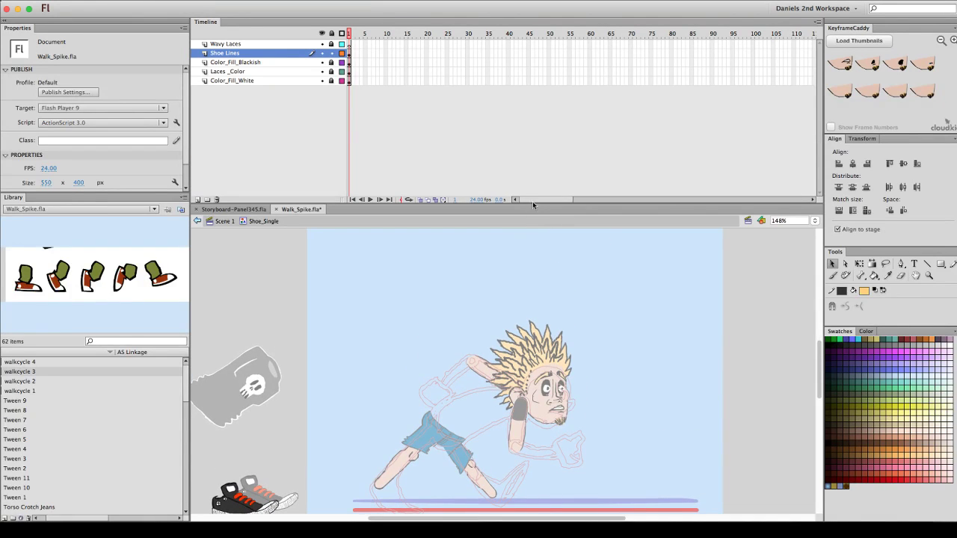
pyautogui.moveTo(538, 204); pyautogui.dragTo(532, 120)
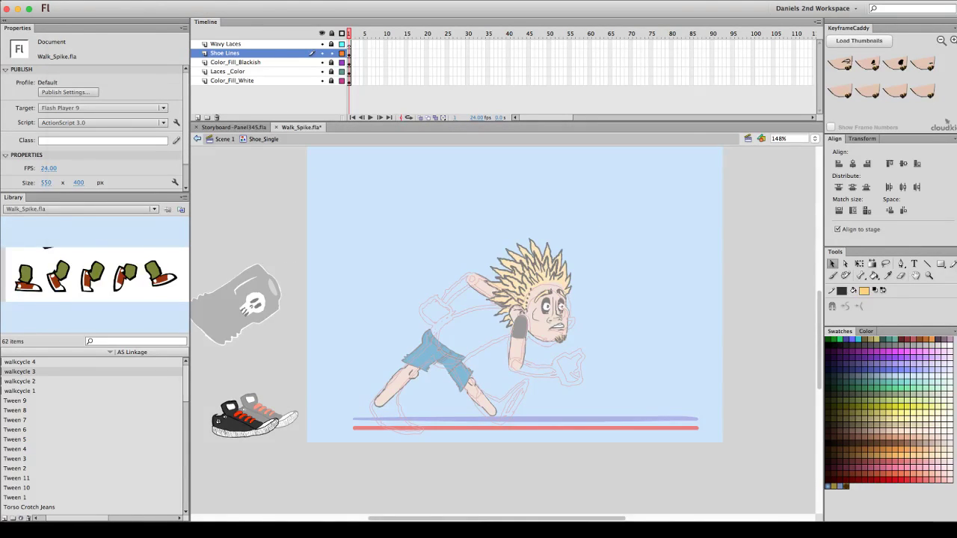
pyautogui.click(60, 0)
pyautogui.click(113, 72)
# Select the front shoe's line artwork with the Free Transform tool, then clear the selection
pyautogui.press('super+equal')
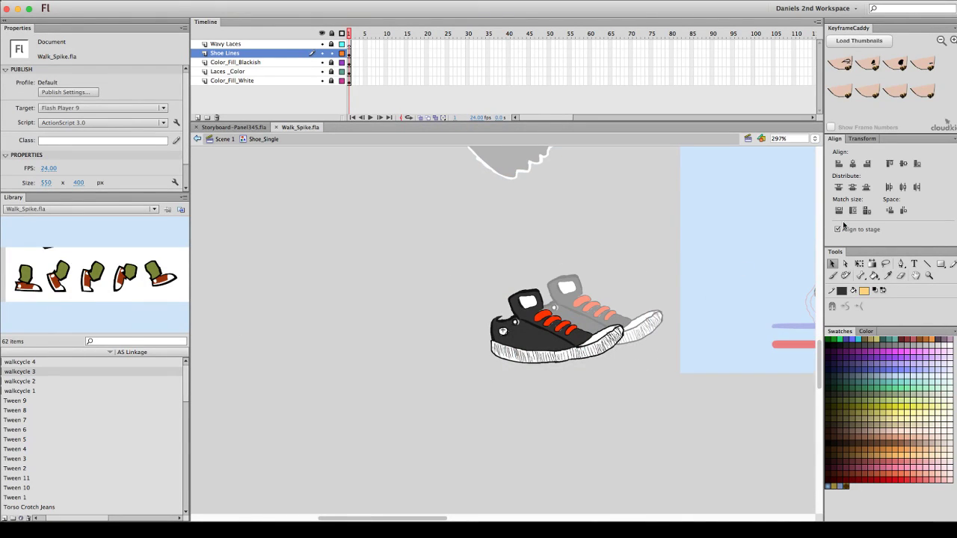
pyautogui.click(859, 264)
pyautogui.moveTo(687, 249); pyautogui.dragTo(486, 366)
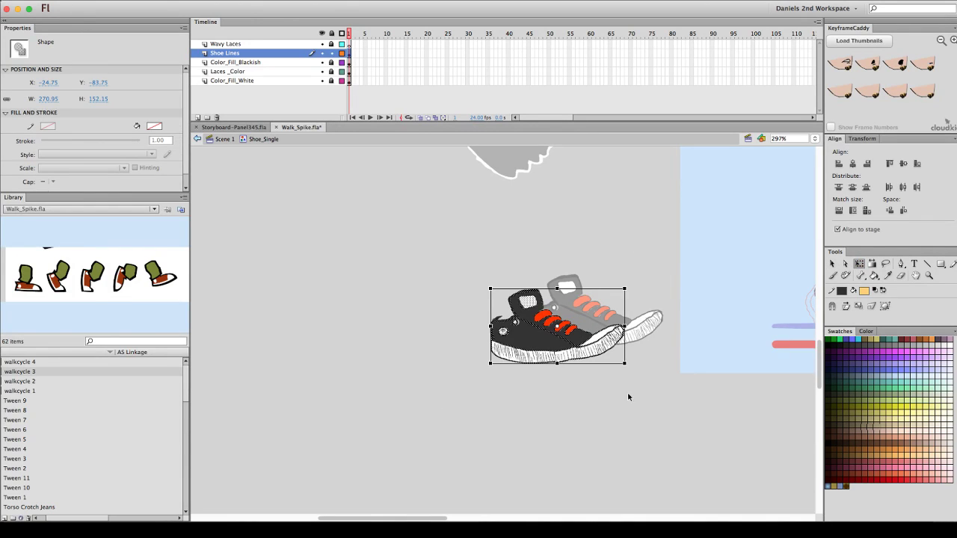
pyautogui.click(616, 427)
# Toggle the visibility of the Color_Fill_Blackish, Laces_Color and Color_Fill_White layers to examine each fill, and save the document
pyautogui.press('super+minus')
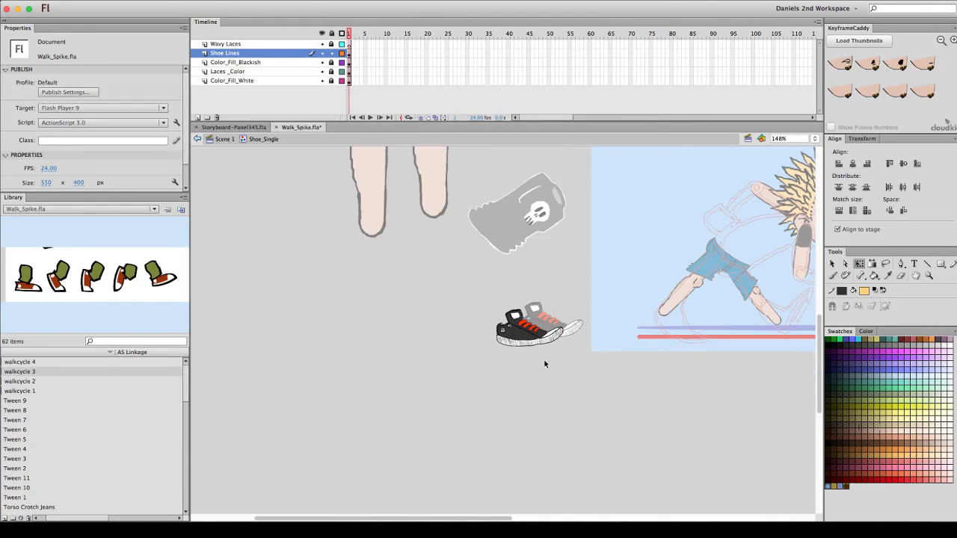
pyautogui.press('super+equal')
pyautogui.press('super+equal')
pyautogui.moveTo(637, 419); pyautogui.dragTo(519, 427)
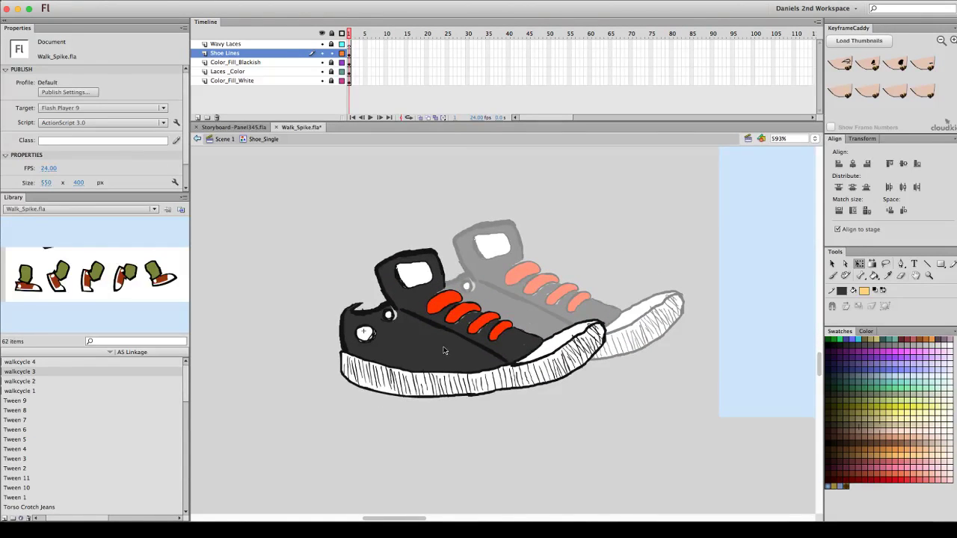
pyautogui.click(322, 62)
pyautogui.click(322, 62)
pyautogui.click(322, 62)
pyautogui.click(322, 63)
pyautogui.click(322, 71)
pyautogui.click(323, 71)
pyautogui.click(322, 80)
pyautogui.click(323, 80)
pyautogui.click(322, 80)
pyautogui.click(322, 80)
pyautogui.press('super+s')
# Toggle the outline display and visibility of the Shoe Lines layer to examine the shoe's line work
pyautogui.click(342, 54)
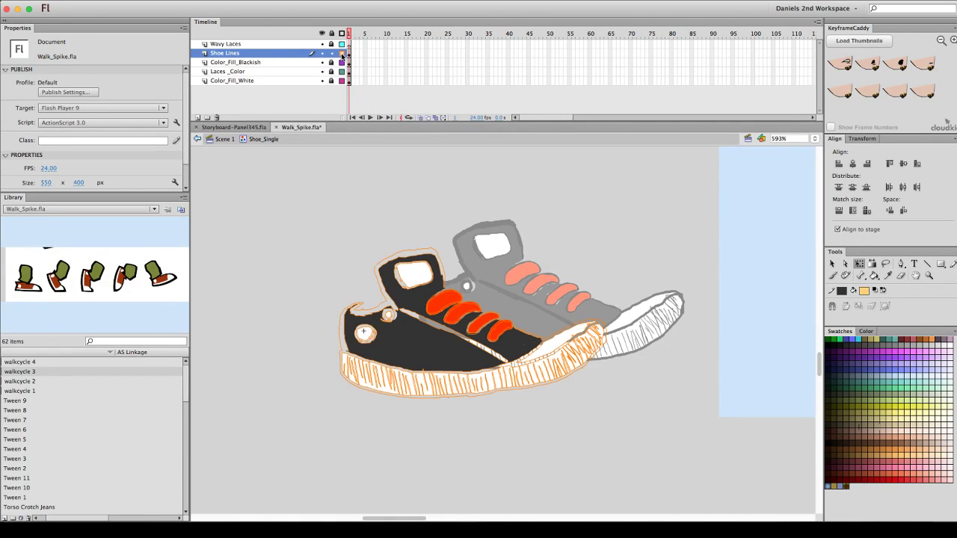
pyautogui.click(342, 53)
pyautogui.click(342, 54)
pyautogui.click(341, 54)
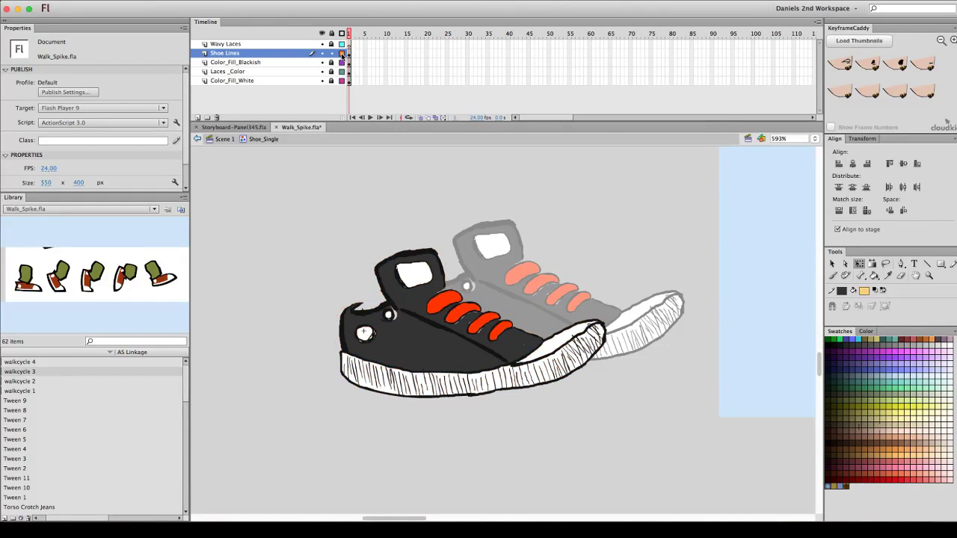
pyautogui.click(322, 54)
pyautogui.click(323, 54)
pyautogui.click(323, 54)
pyautogui.click(322, 53)
# Hide and show each of the three color layers below Shoe Lines to compare their fills
pyautogui.click(322, 63)
pyautogui.click(322, 63)
pyautogui.click(321, 71)
pyautogui.click(321, 72)
pyautogui.click(321, 81)
pyautogui.click(322, 80)
# Hide the Wavy Laces layer and lock the Shoe Lines layer, keeping the shoe's lines visible
pyautogui.click(322, 44)
pyautogui.click(321, 44)
pyautogui.click(321, 44)
pyautogui.click(322, 44)
pyautogui.click(321, 53)
pyautogui.click(321, 53)
pyautogui.click(322, 56)
pyautogui.click(322, 56)
# Unlock the Color_Fill_Blackish layer and toggle its visibility and outline display to examine the dark fill
pyautogui.click(322, 63)
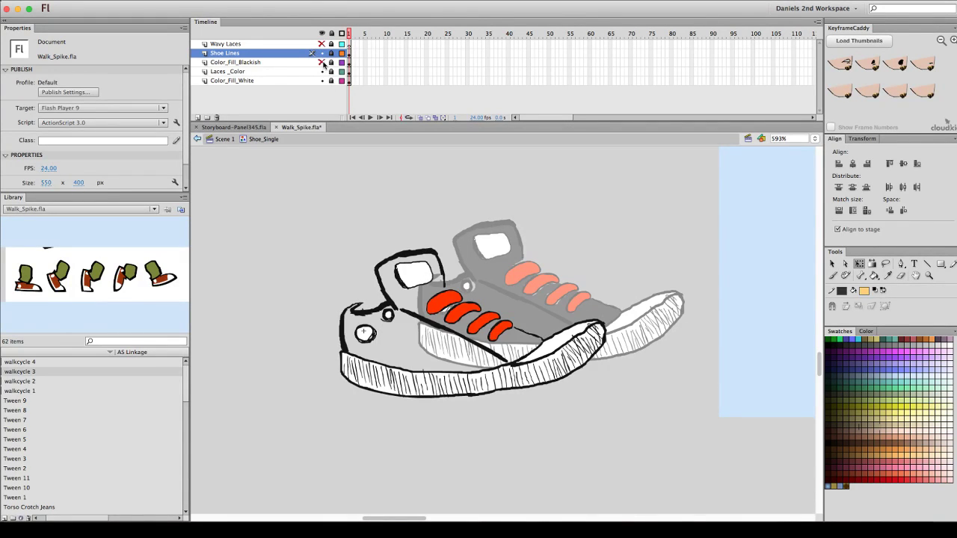
pyautogui.click(322, 63)
pyautogui.click(322, 63)
pyautogui.click(322, 63)
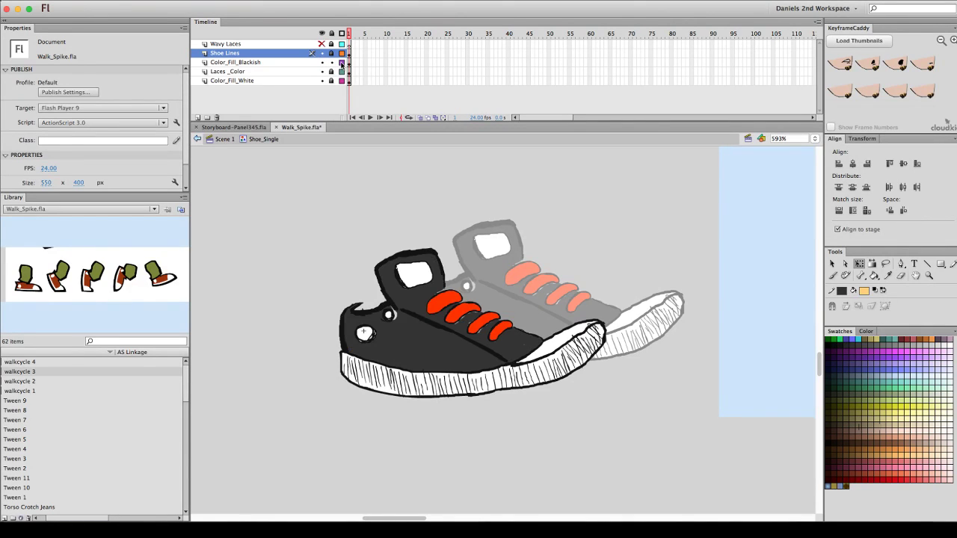
pyautogui.click(342, 63)
pyautogui.click(342, 63)
# Select the shoe's dark fill and try the Paint Bucket tool on the gap beside the small eyelet
pyautogui.press('v')
pyautogui.click(430, 350)
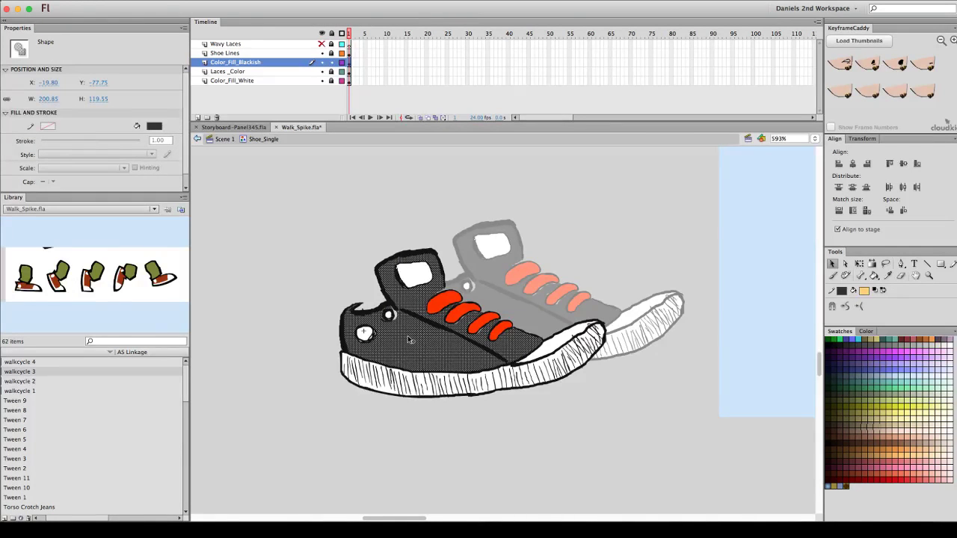
pyautogui.hotkey('ctrl', '=')
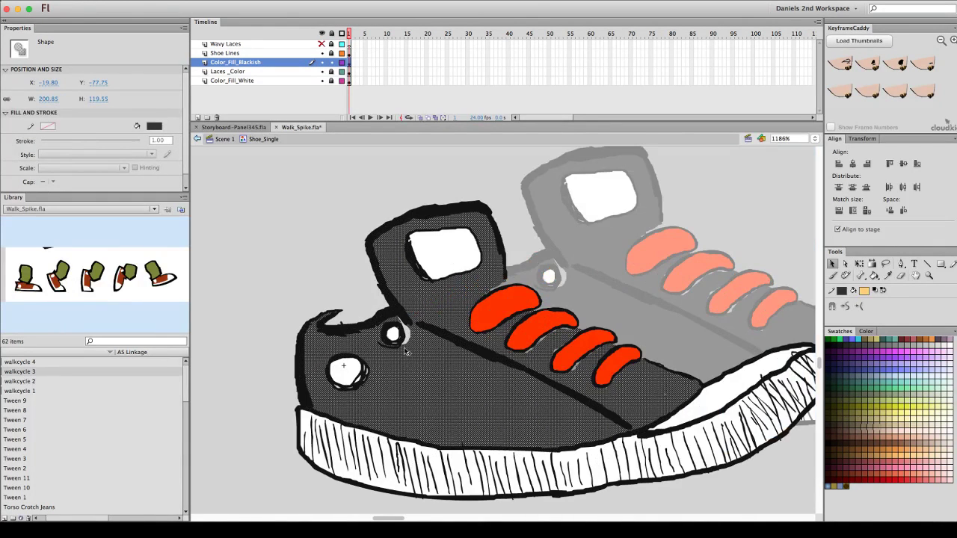
pyautogui.press('k')
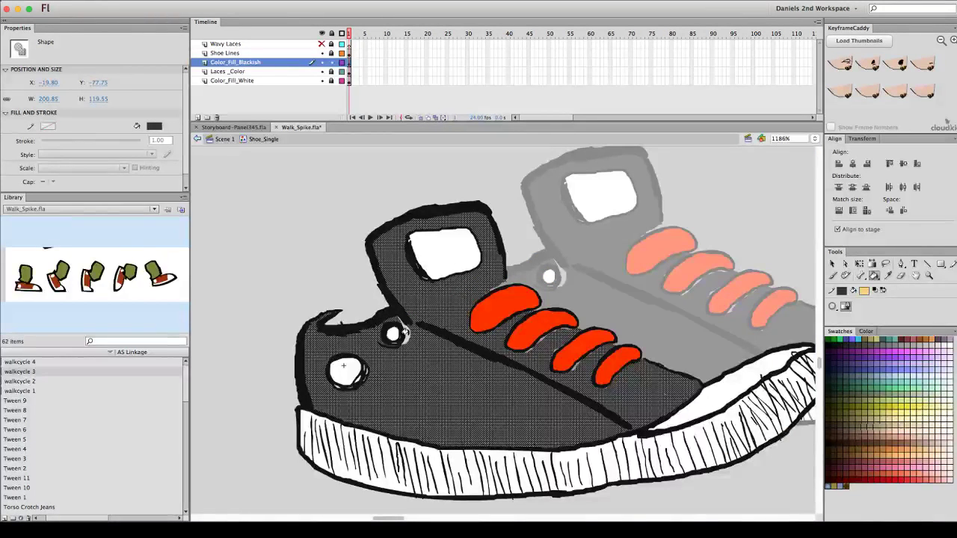
pyautogui.click(349, 62)
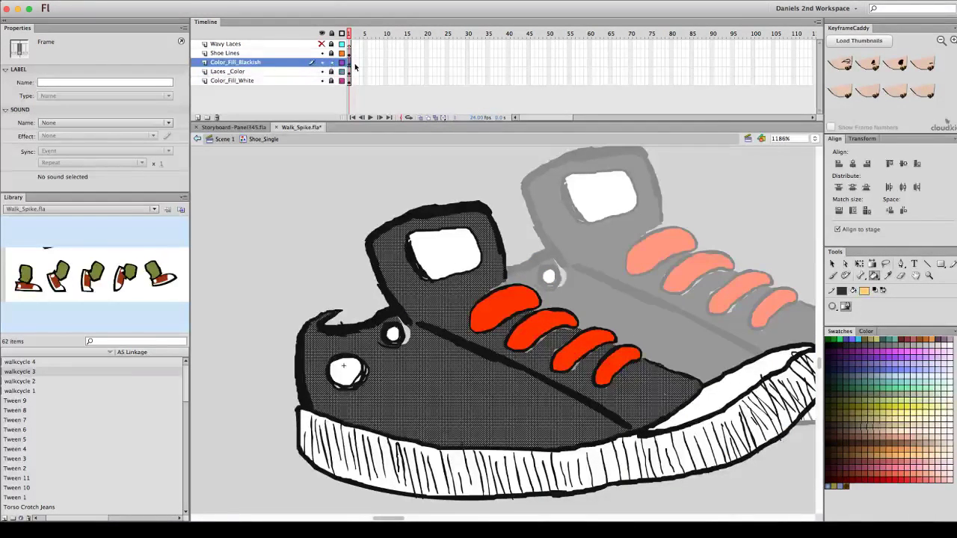
pyautogui.click(403, 337)
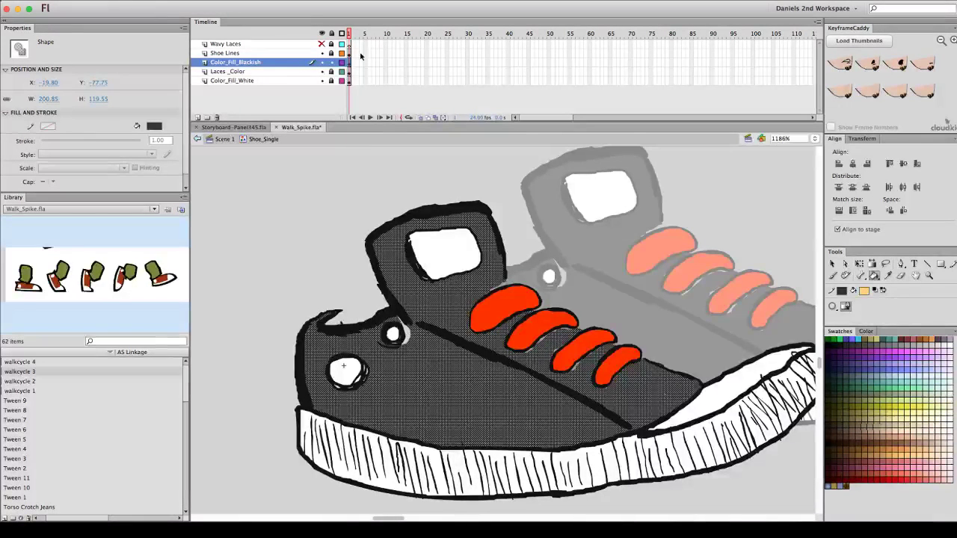
# Select the artwork on frame 1 of the Color_Fill_Blackish layer, then clear the selection
pyautogui.press('v')
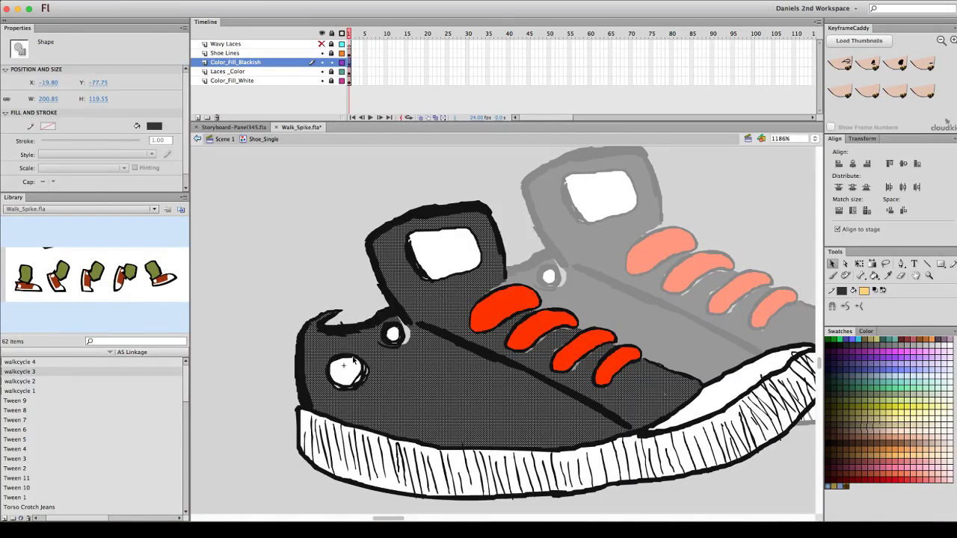
pyautogui.click(347, 298)
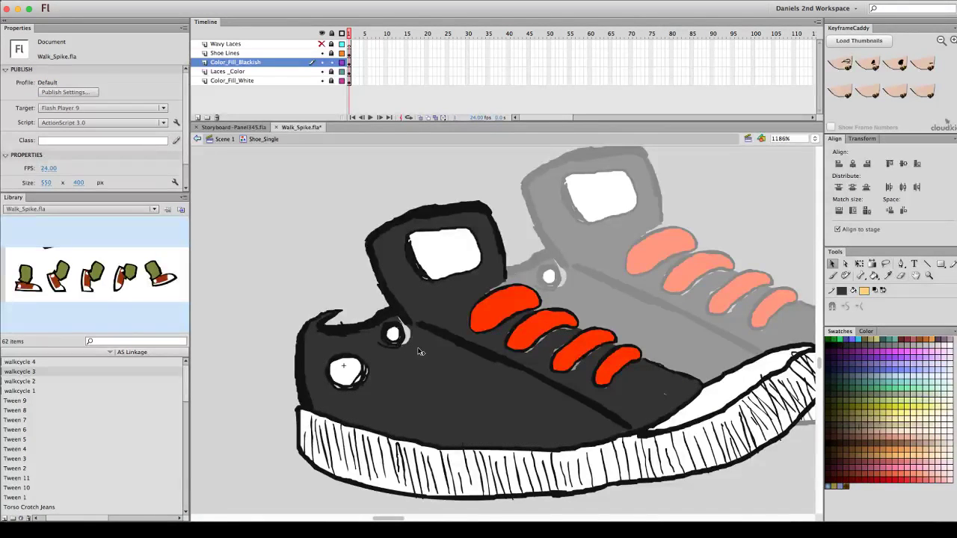
pyautogui.click(349, 64)
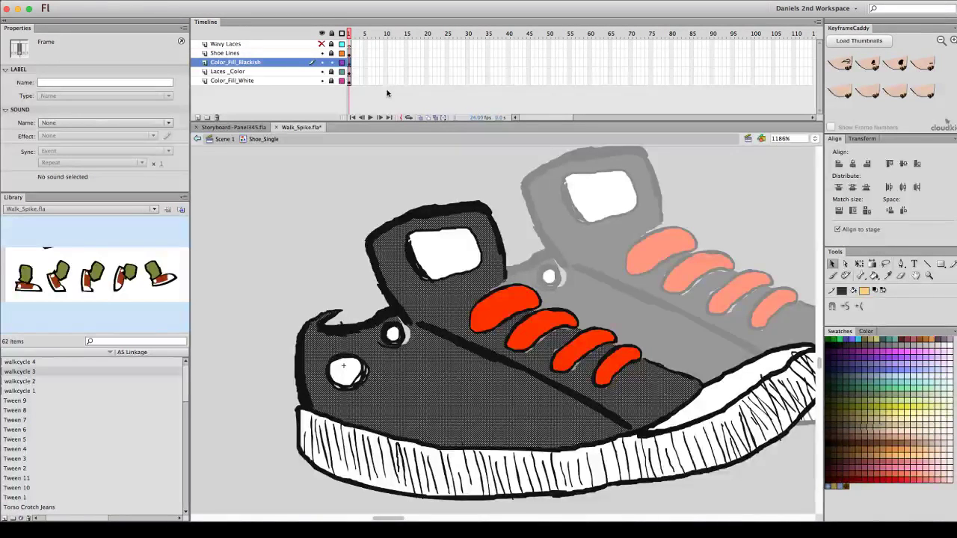
pyautogui.click(707, 329)
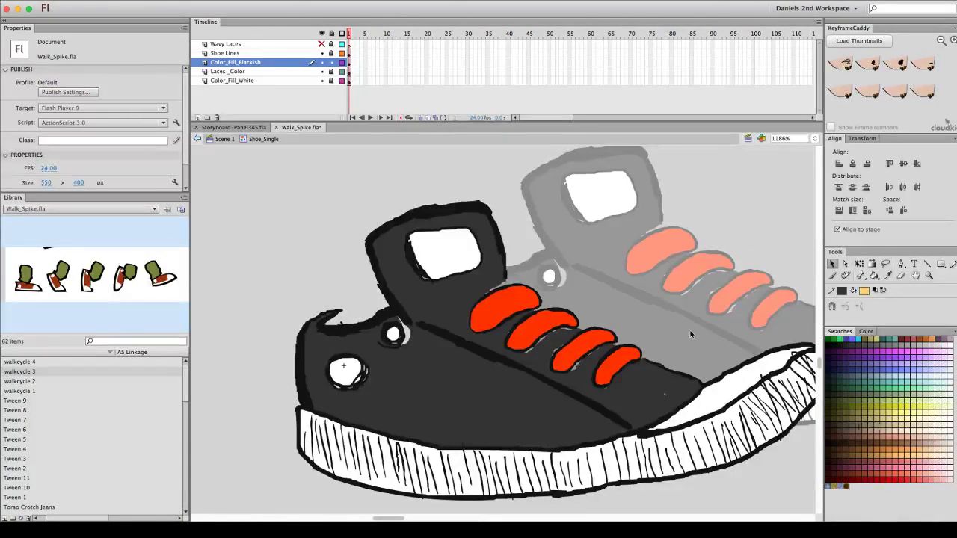
# Activate the Brush tool in Paint Normal mode
pyautogui.click(871, 281)
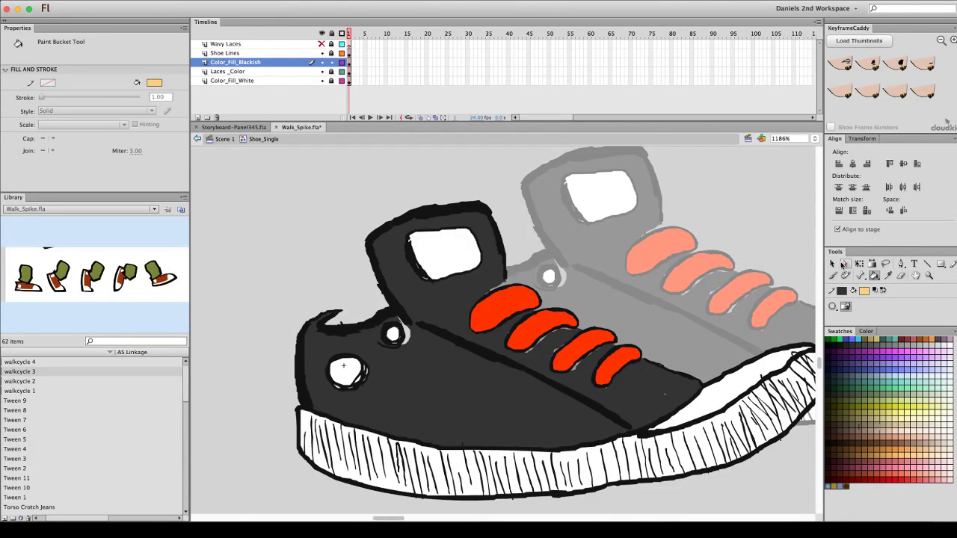
pyautogui.click(832, 277)
pyautogui.click(885, 307)
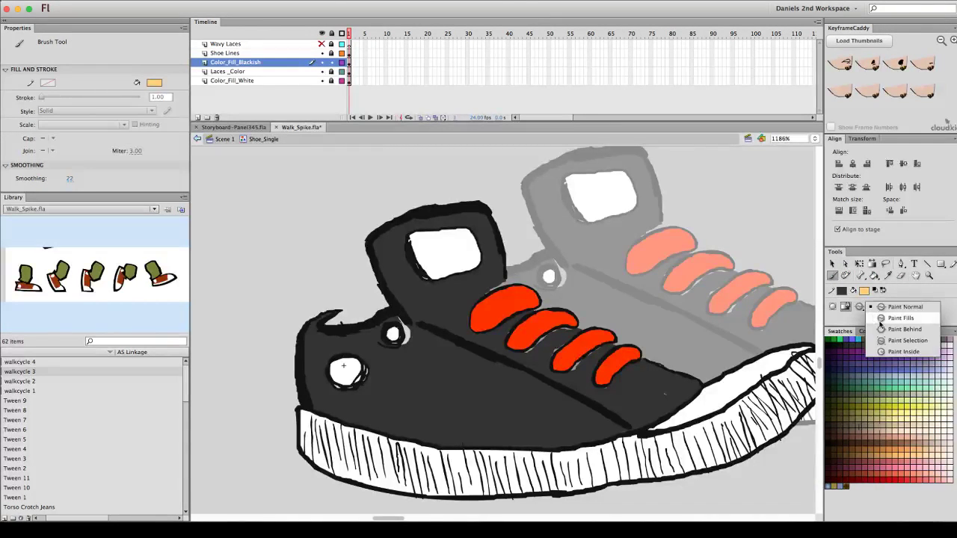
pyautogui.click(885, 307)
pyautogui.click(899, 307)
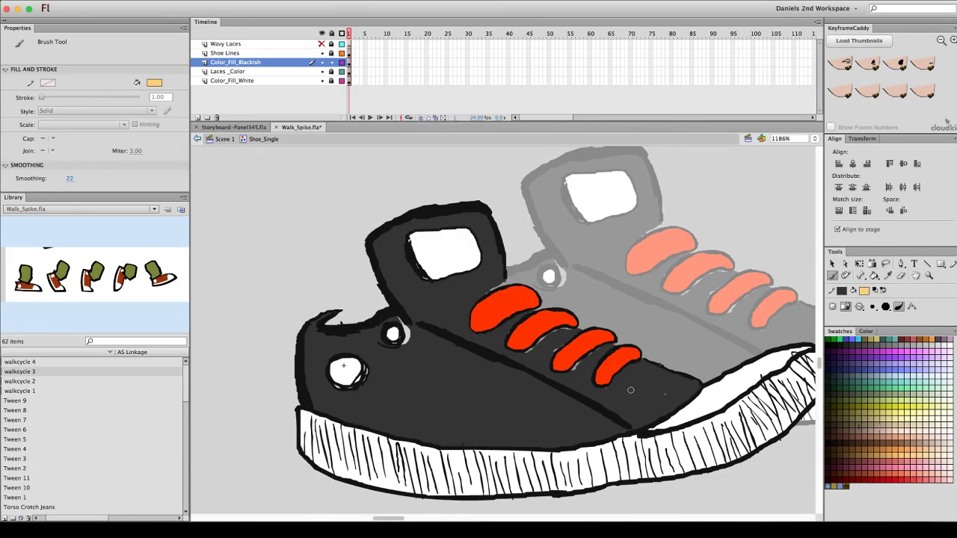
# Sample the shoe's dark fill color and brush over the unfilled gap beside the small eyelet
pyautogui.moveTo(415, 341)
pyautogui.mouseDown()
pyautogui.moveTo(413, 329)
pyautogui.moveTo(411, 350)
pyautogui.moveTo(396, 347)
pyautogui.mouseUp()
pyautogui.press('i')
pyautogui.click(428, 358)
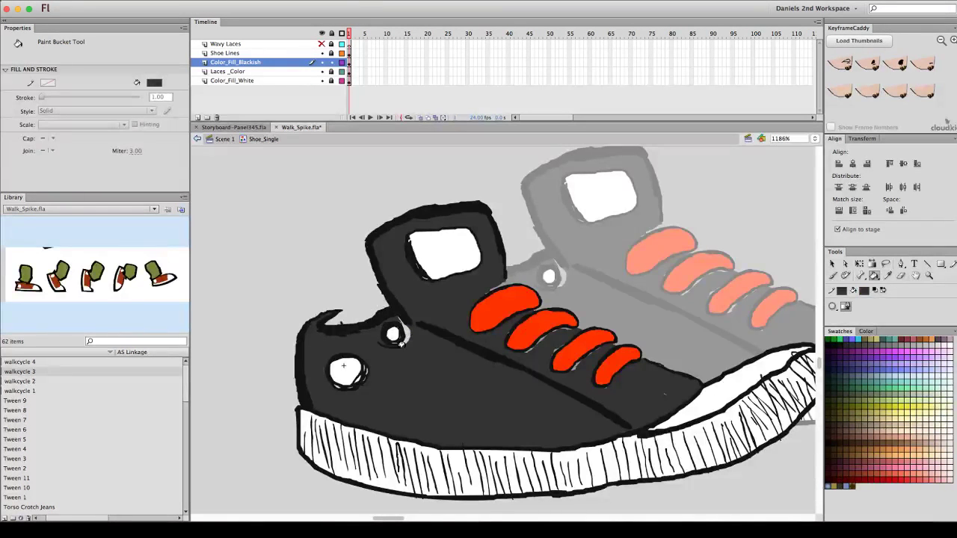
pyautogui.press('b')
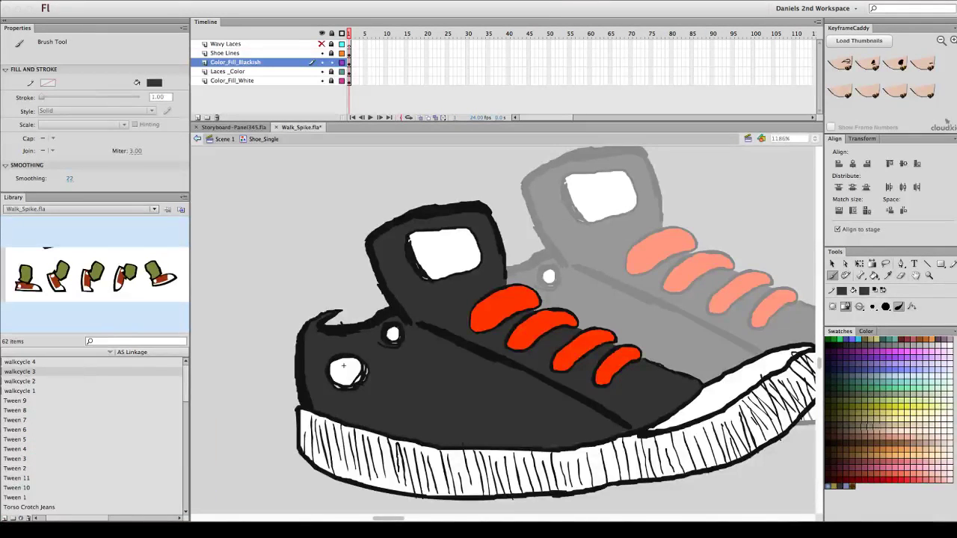
# Examine the dark fill's coverage across the whole shoe with the Shoe Lines layer shown and hidden
pyautogui.hscroll(3, 785, 344)
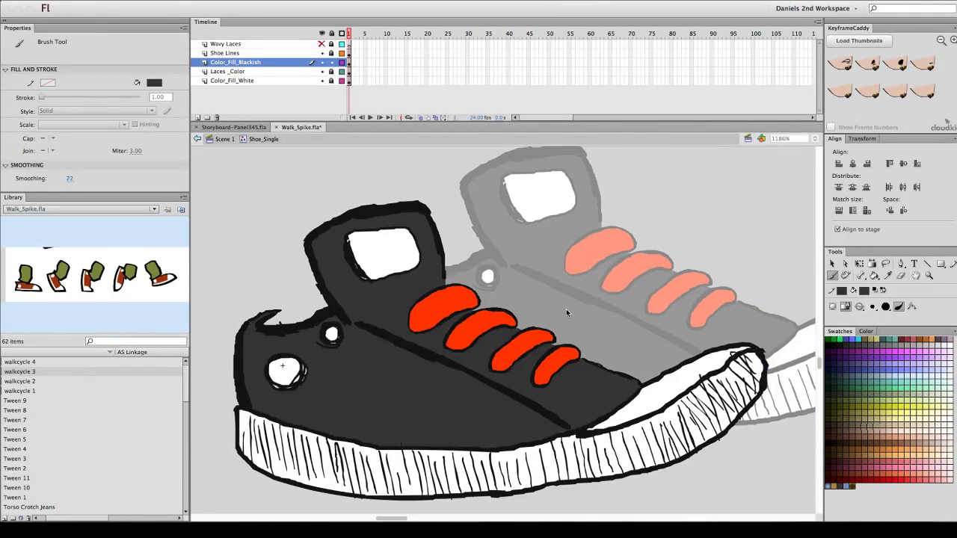
pyautogui.hscroll(2, 571, 308)
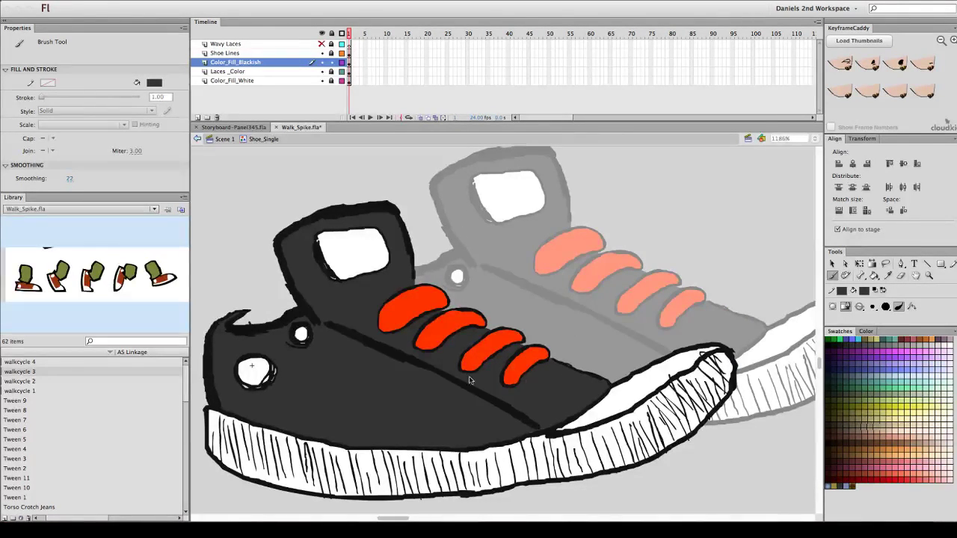
pyautogui.scroll(-2, 609, 356)
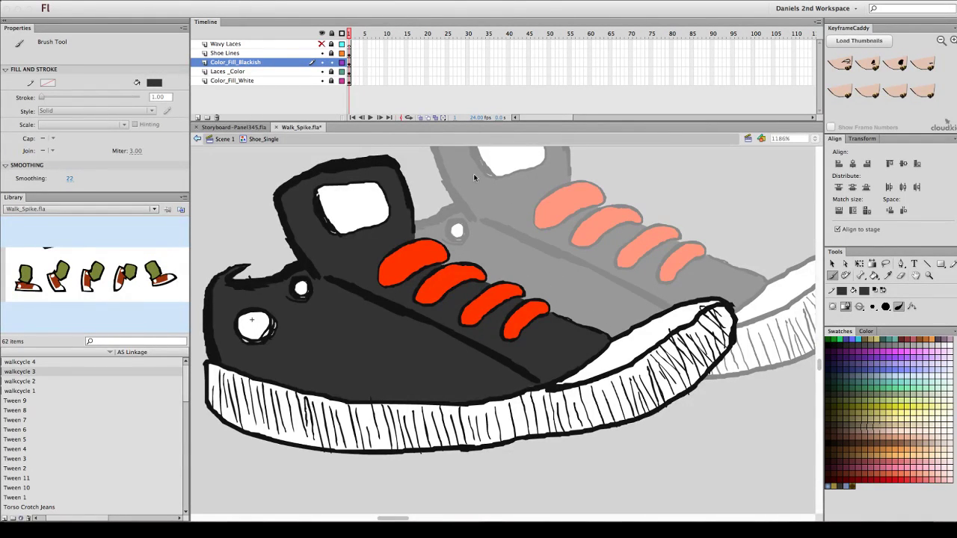
pyautogui.click(572, 258)
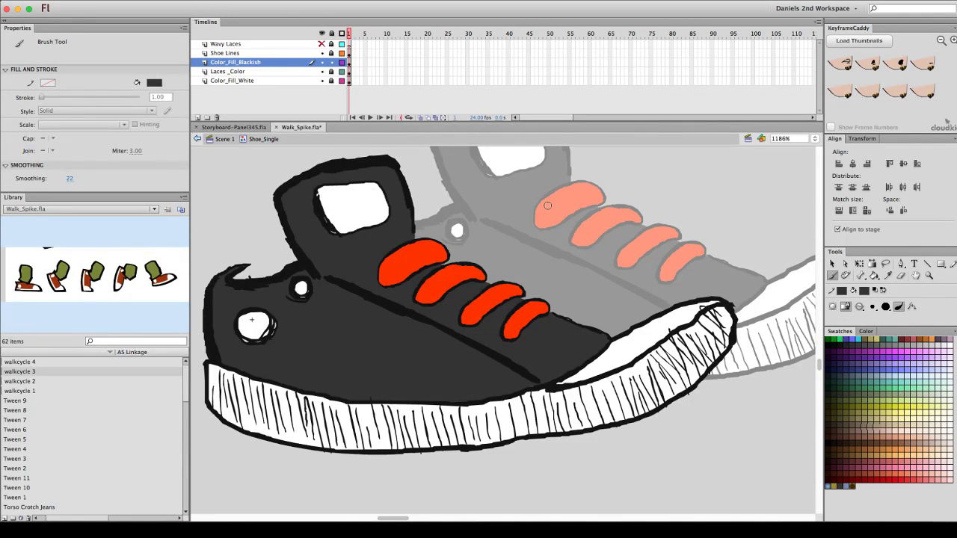
pyautogui.press('super+minus')
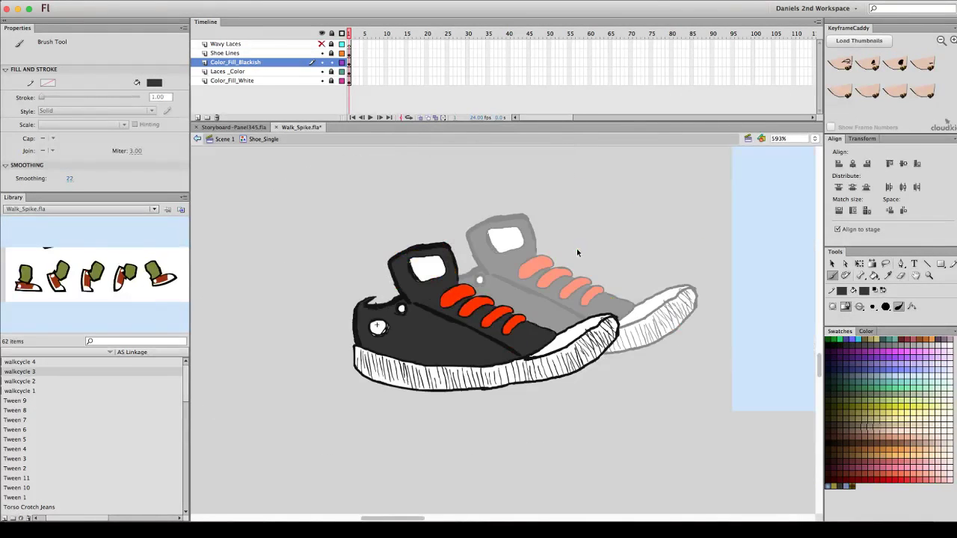
pyautogui.press('super+equal')
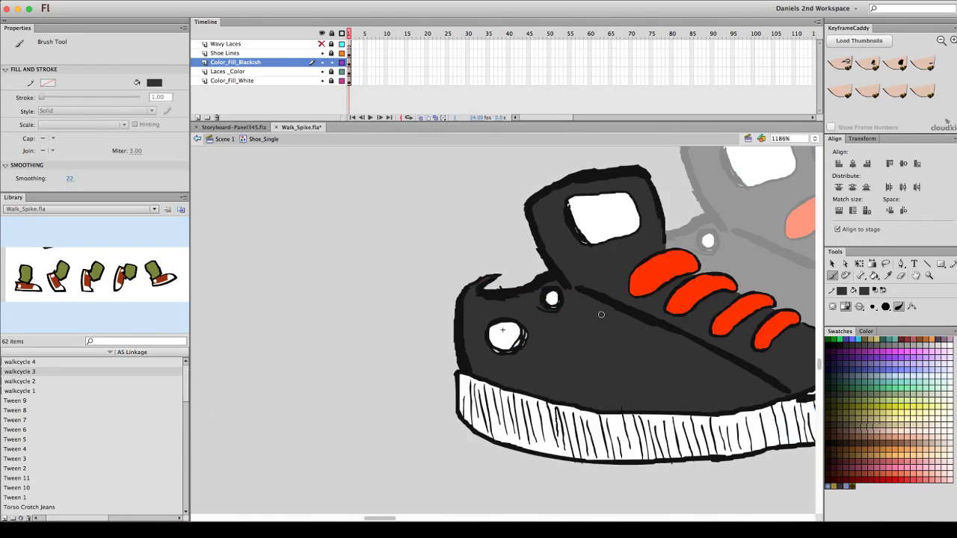
pyautogui.hscroll(5, 601, 315)
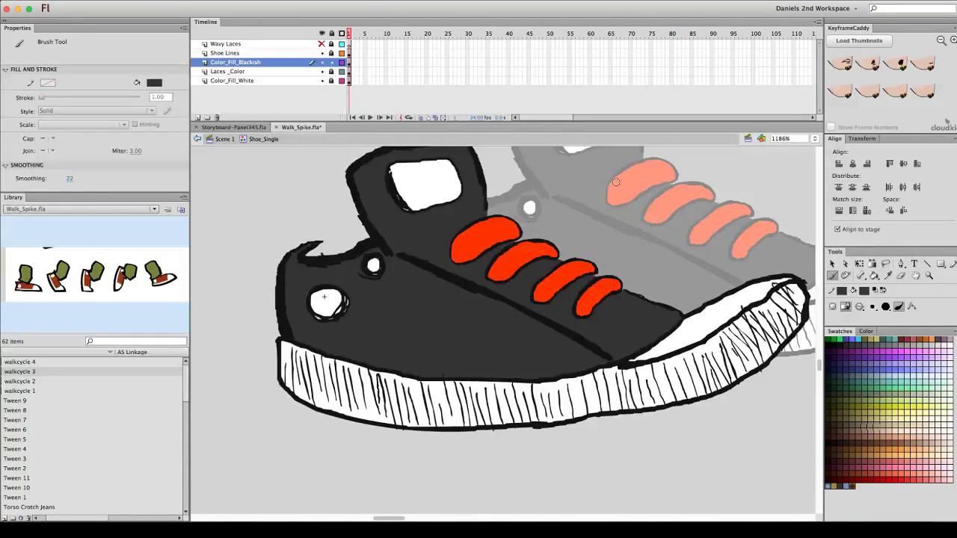
pyautogui.click(323, 53)
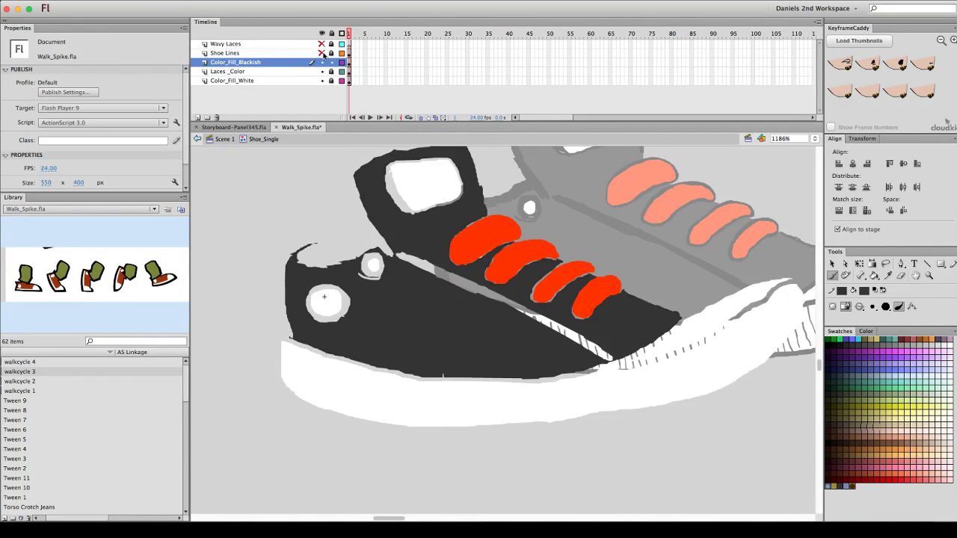
pyautogui.click(323, 53)
# Unlock the Shoe Lines layer and insert a keyframe at its frame 2
pyautogui.click(350, 55)
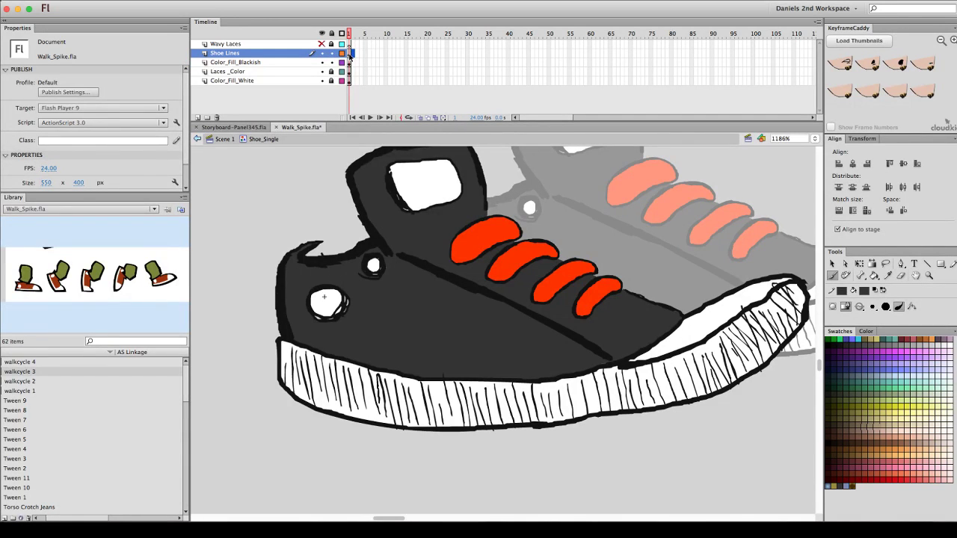
pyautogui.press('F6')
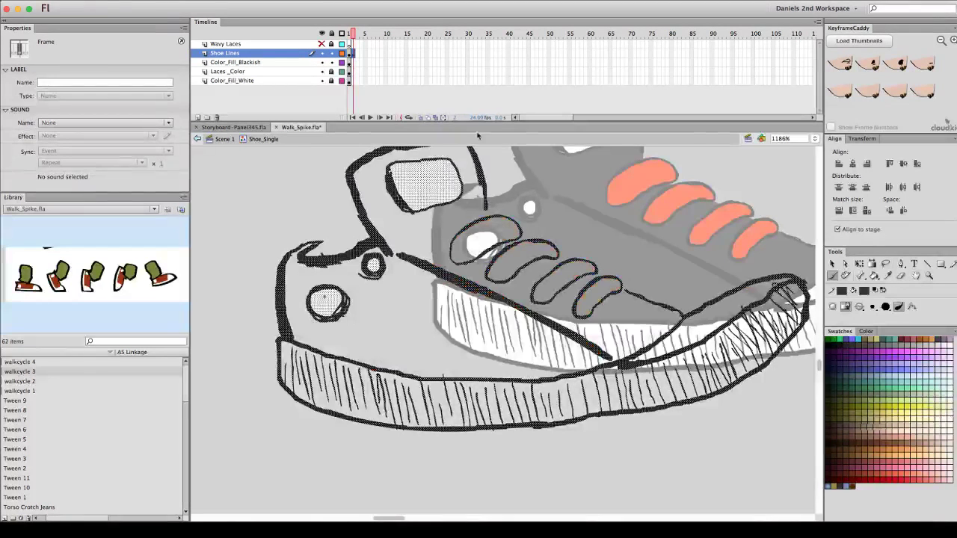
# Insert a keyframe at frame 2 of the Color_Fill_Blackish layer and compare it with frame 1
pyautogui.click(350, 35)
pyautogui.click(356, 35)
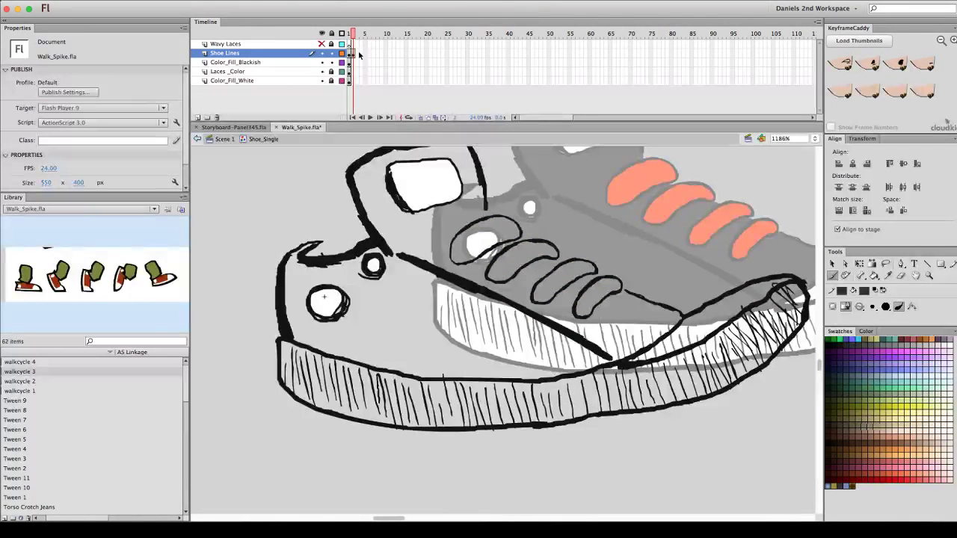
pyautogui.click(321, 62)
pyautogui.click(321, 62)
pyautogui.click(349, 62)
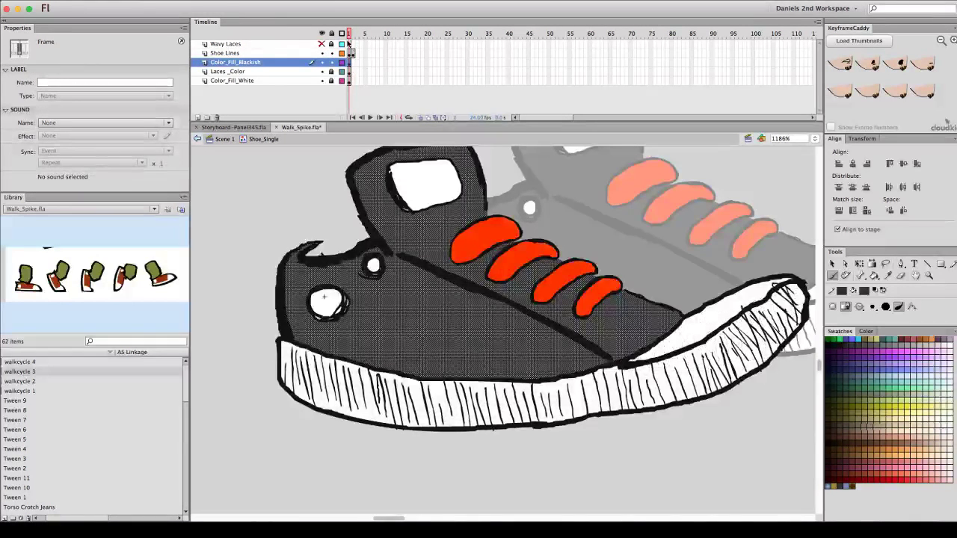
pyautogui.click(353, 34)
pyautogui.click(353, 64)
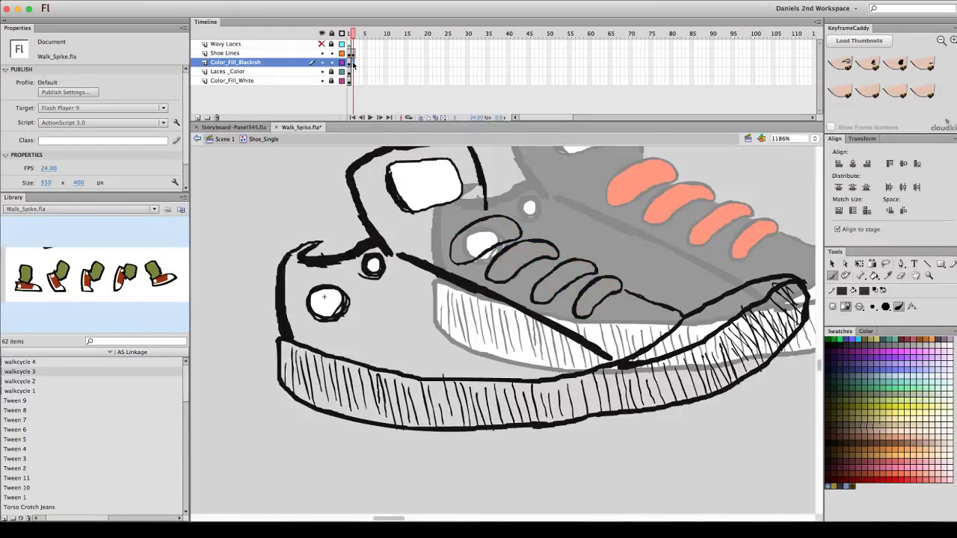
pyautogui.press('F6')
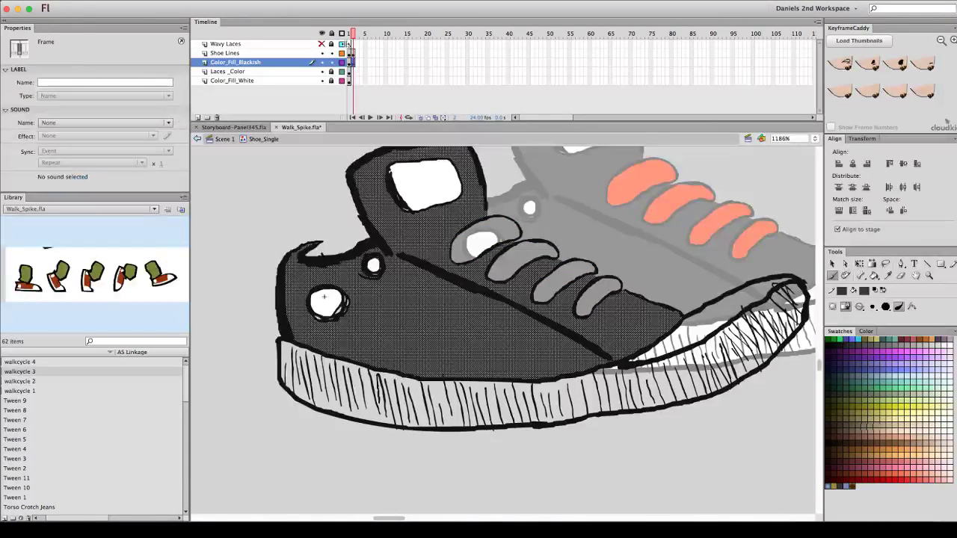
pyautogui.click(349, 35)
pyautogui.click(355, 35)
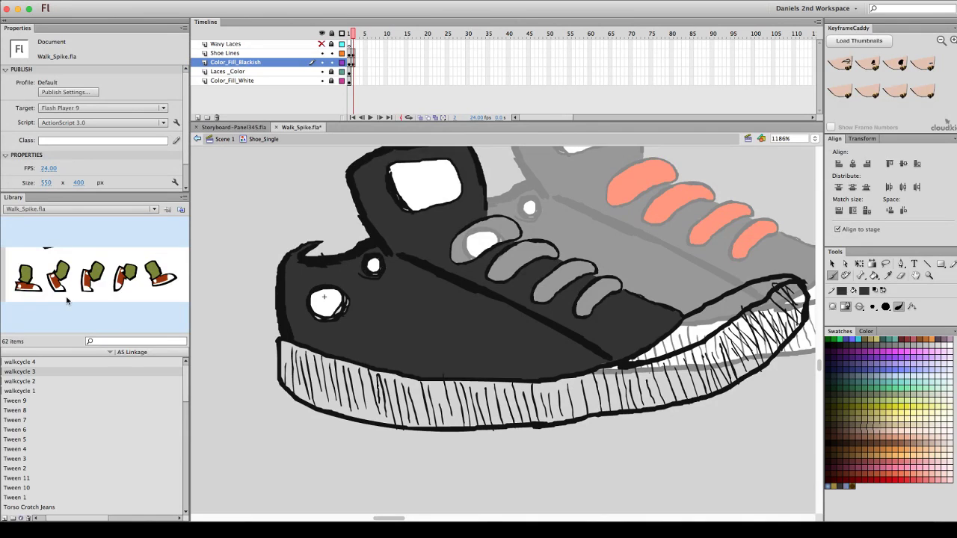
# Preview the walkcycle 4 and walkcycle 2 reference bitmaps and enlarge the library preview area
pyautogui.click(74, 364)
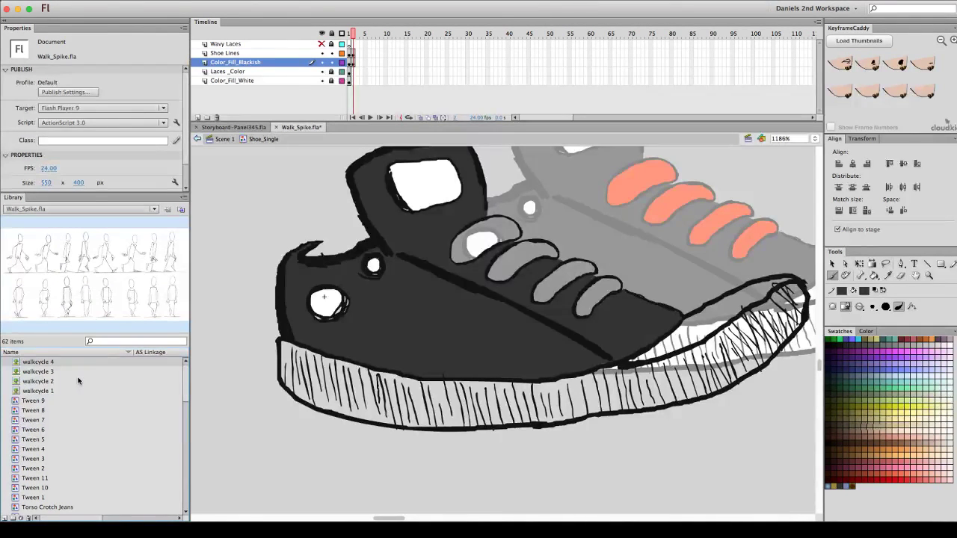
pyautogui.click(78, 381)
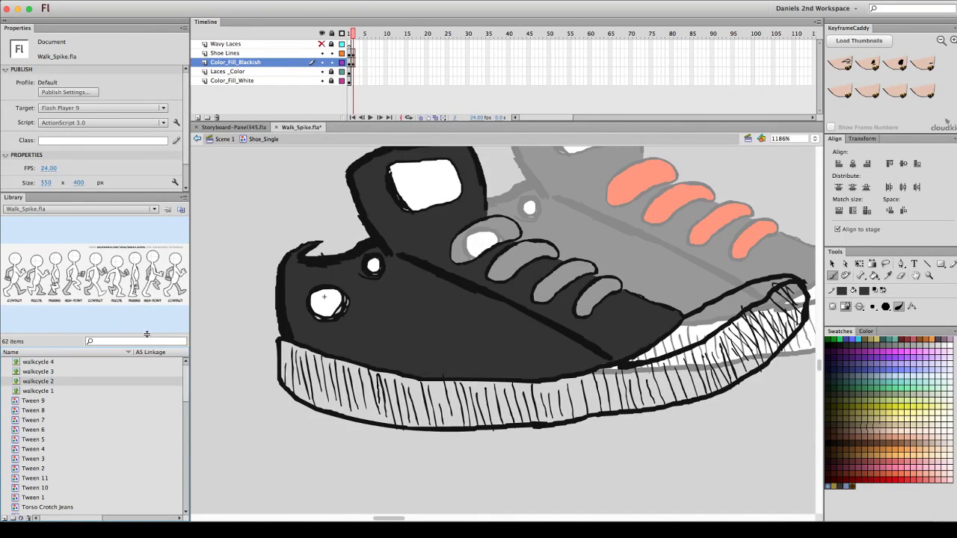
pyautogui.moveTo(146, 335); pyautogui.dragTo(145, 425)
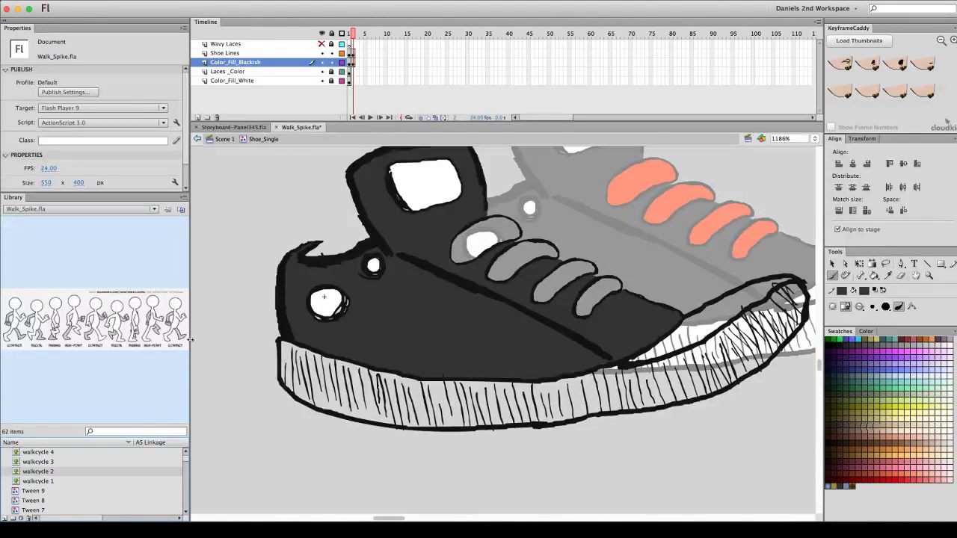
pyautogui.moveTo(191, 340); pyautogui.dragTo(516, 340)
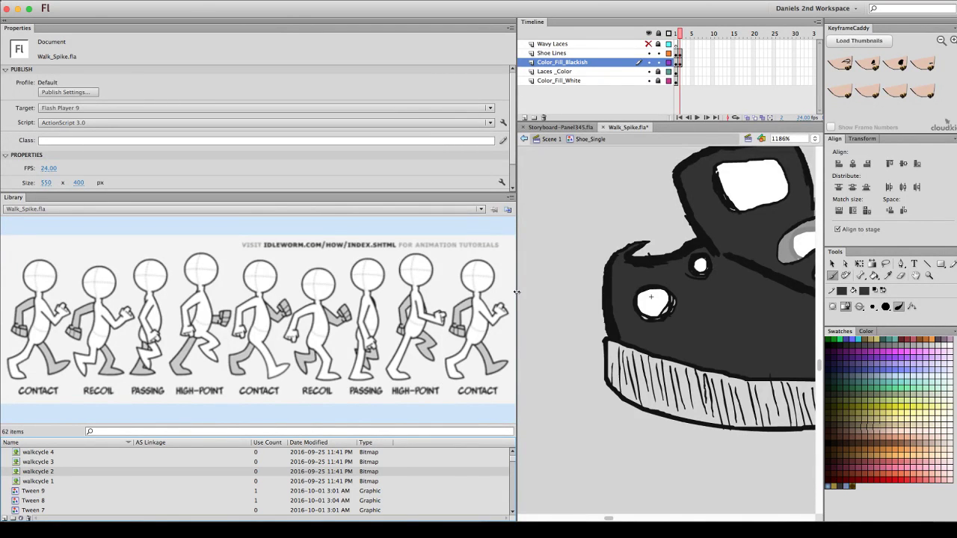
pyautogui.moveTo(517, 292); pyautogui.dragTo(219, 291)
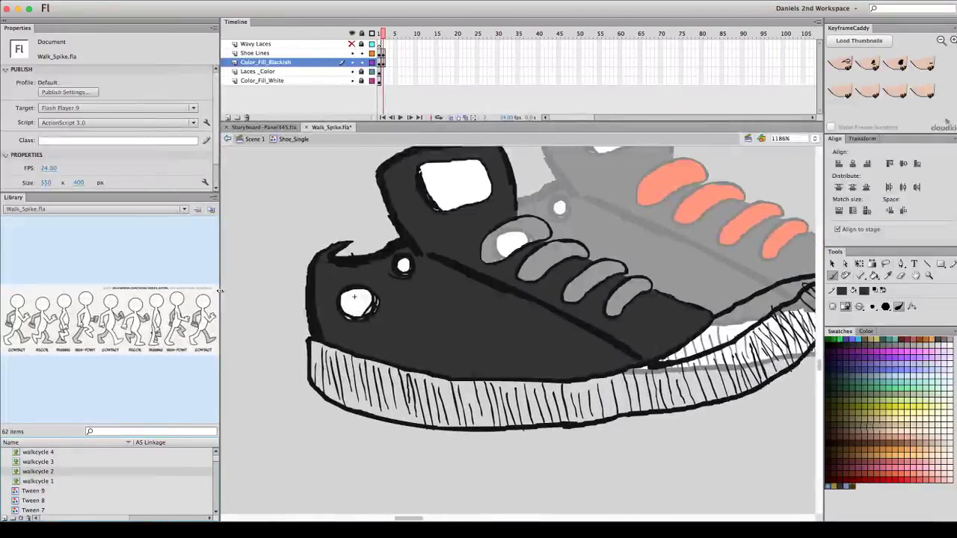
# Browse the walkcycle 1 and walkcycle 2 reference bitmaps and leave walkcycle 3 in the library preview
pyautogui.press('b')
pyautogui.hscroll(3, 441, 345)
pyautogui.scroll(1, 455, 341)
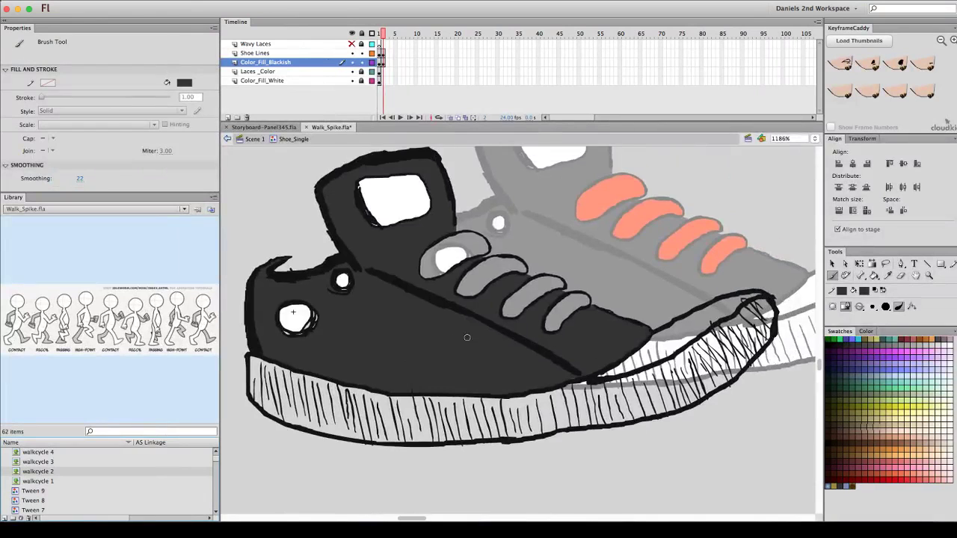
pyautogui.scroll(-2, 466, 337)
pyautogui.hscroll(3, 531, 339)
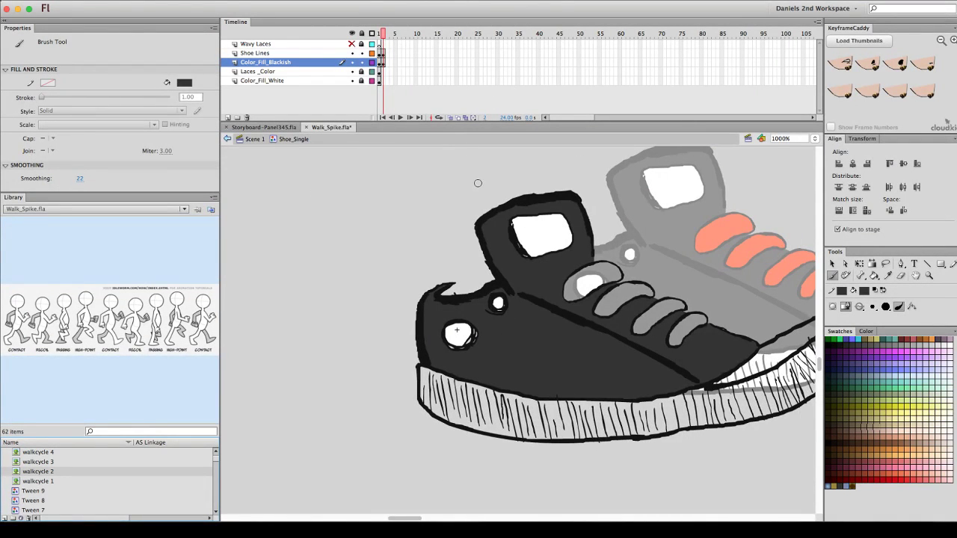
pyautogui.hscroll(8, 478, 187)
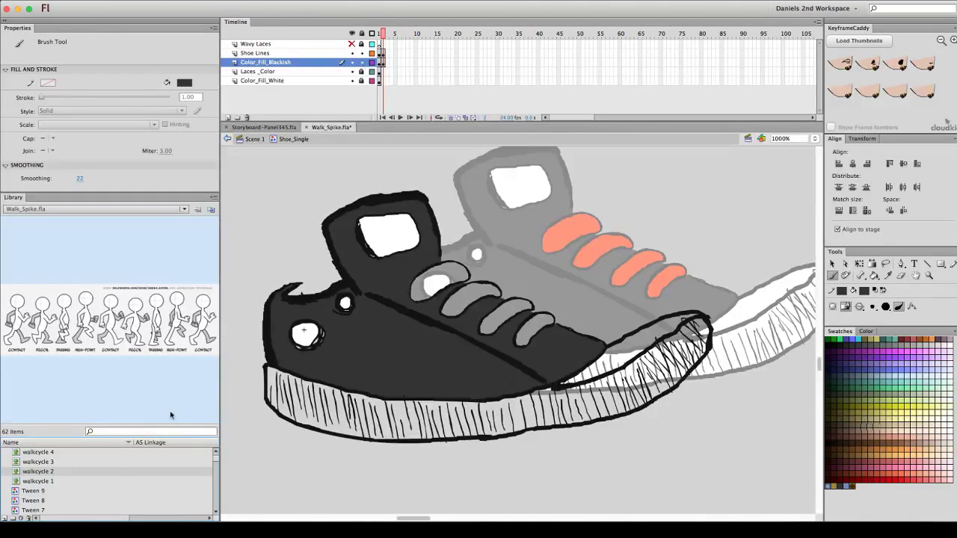
pyautogui.click(119, 481)
pyautogui.click(118, 471)
pyautogui.click(120, 462)
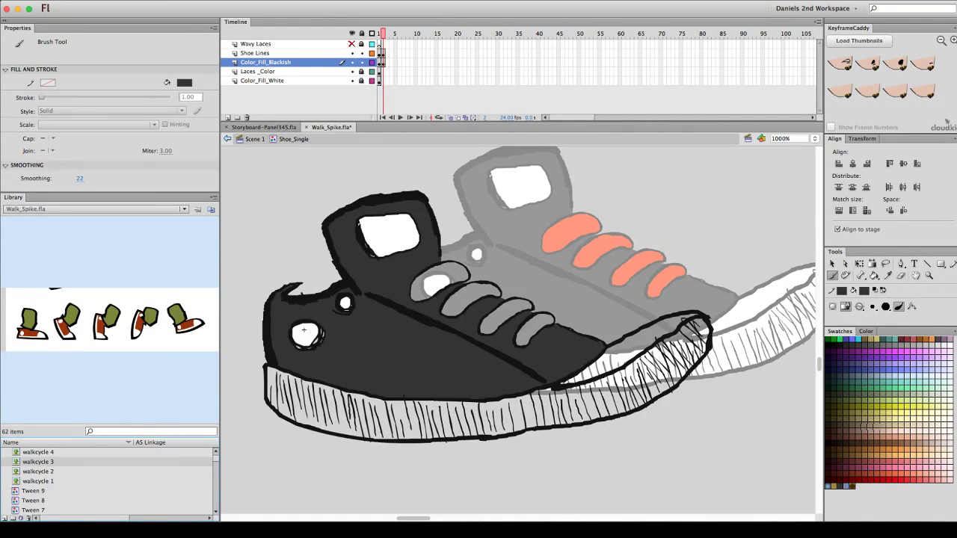
# Insert a keyframe at frame 2 of the Laces_Color layer and compare it with frame 1
pyautogui.click(353, 71)
pyautogui.click(353, 73)
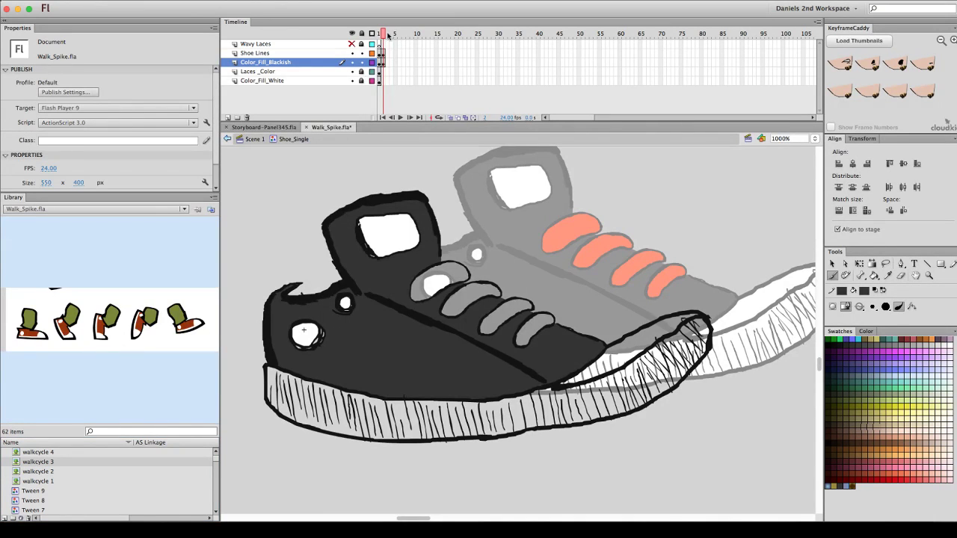
pyautogui.moveTo(388, 35); pyautogui.dragTo(379, 35)
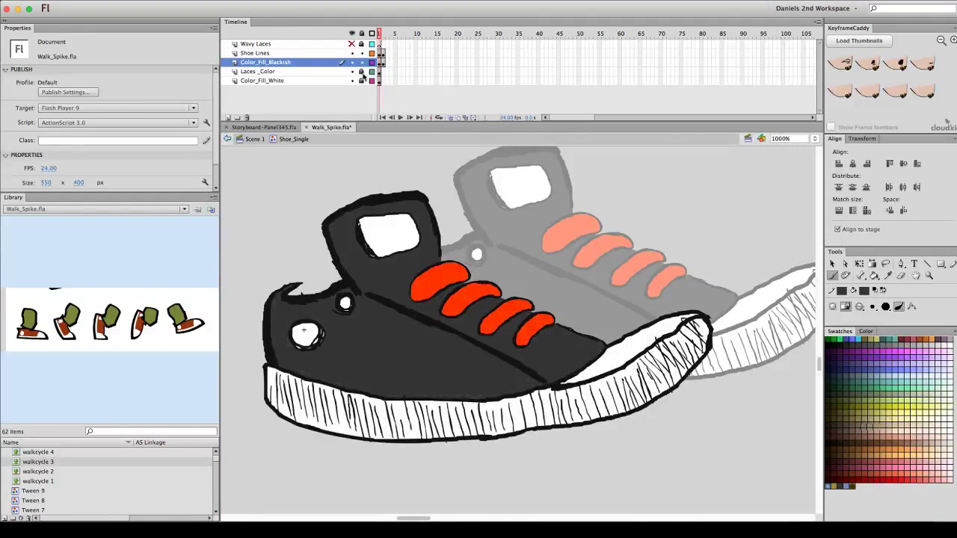
pyautogui.click(372, 72)
pyautogui.click(372, 72)
pyautogui.click(383, 72)
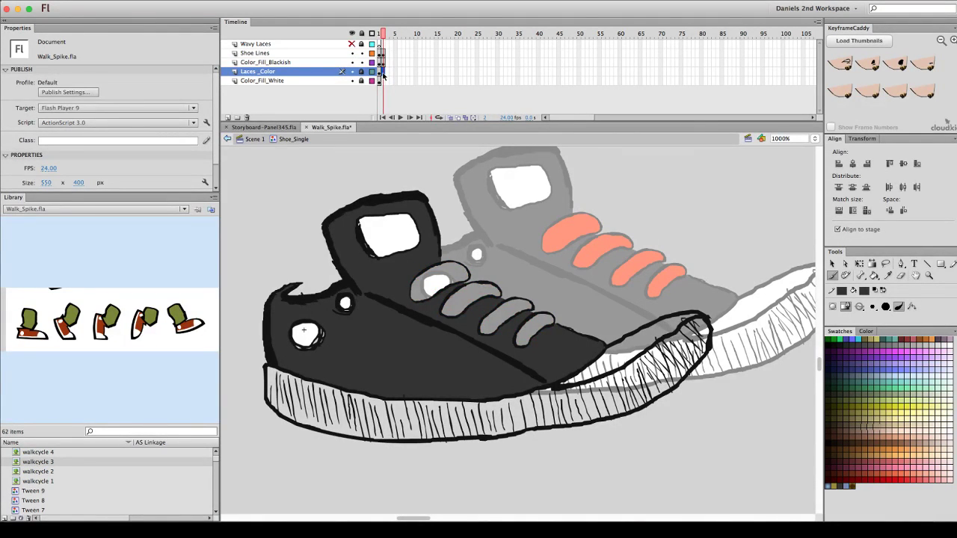
pyautogui.click(383, 72)
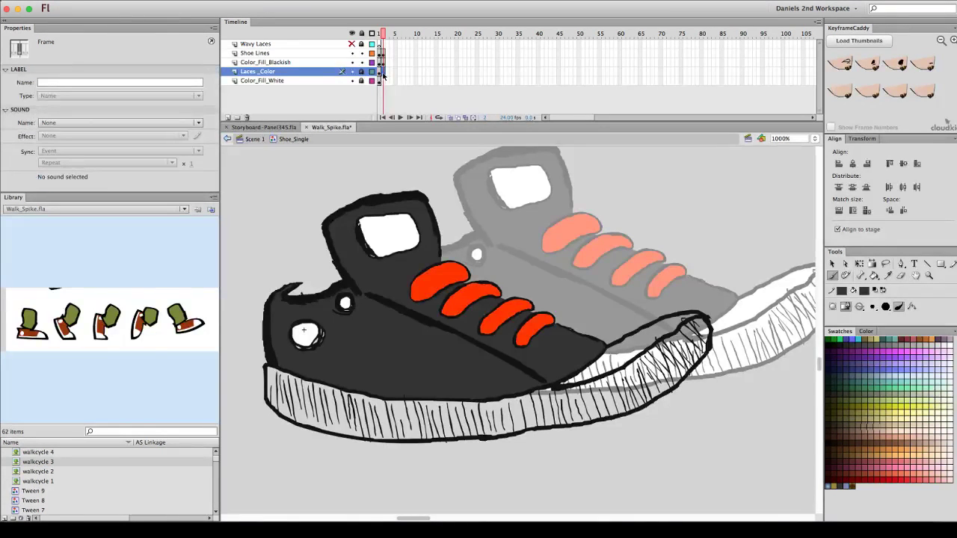
pyautogui.click(380, 34)
pyautogui.click(383, 35)
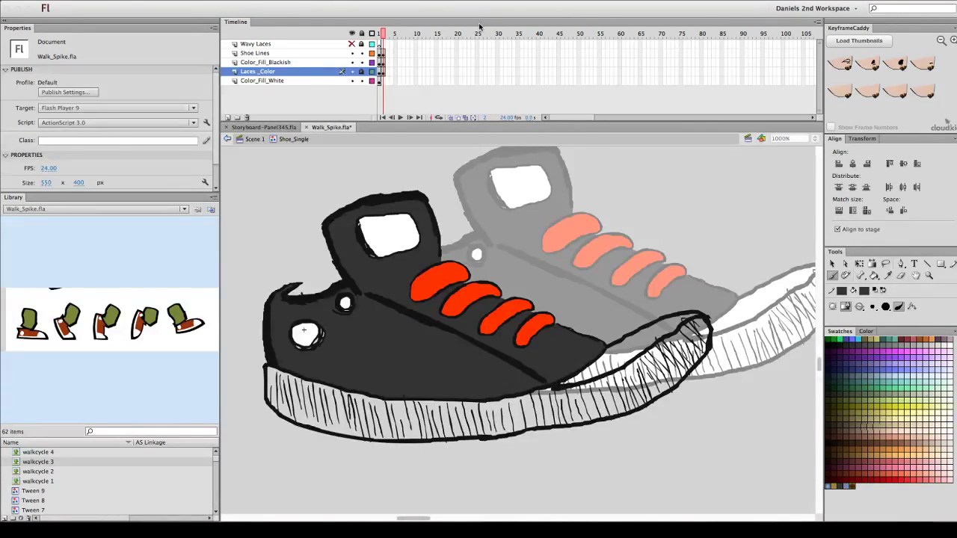
# Unlock the Color_Fill_White layer and insert a keyframe at its frame 2
pyautogui.click(384, 35)
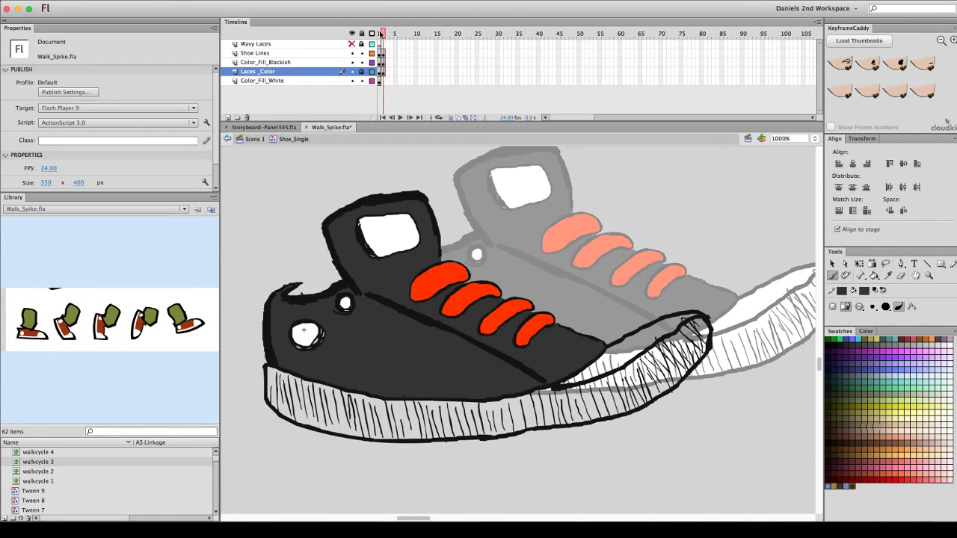
pyautogui.moveTo(382, 35); pyautogui.dragTo(383, 39)
pyautogui.click(379, 35)
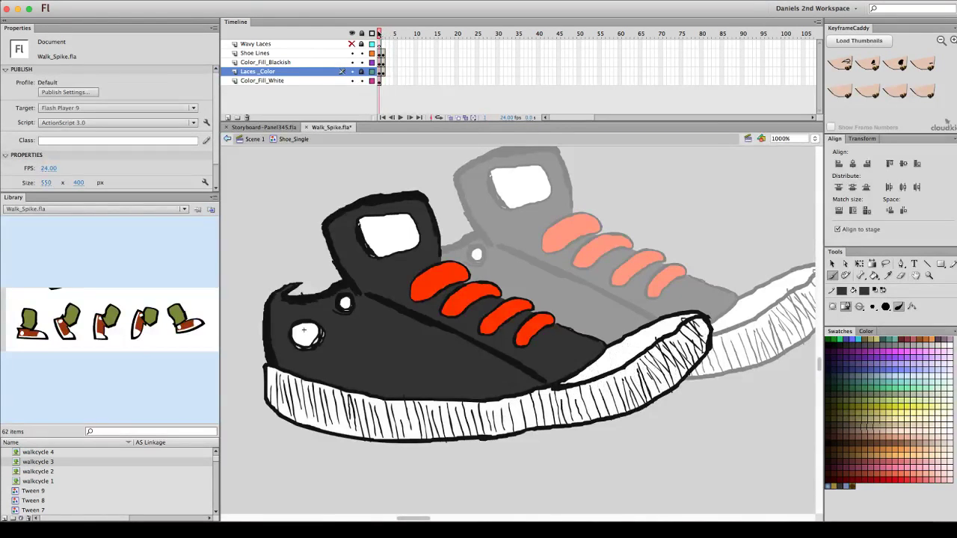
pyautogui.click(379, 81)
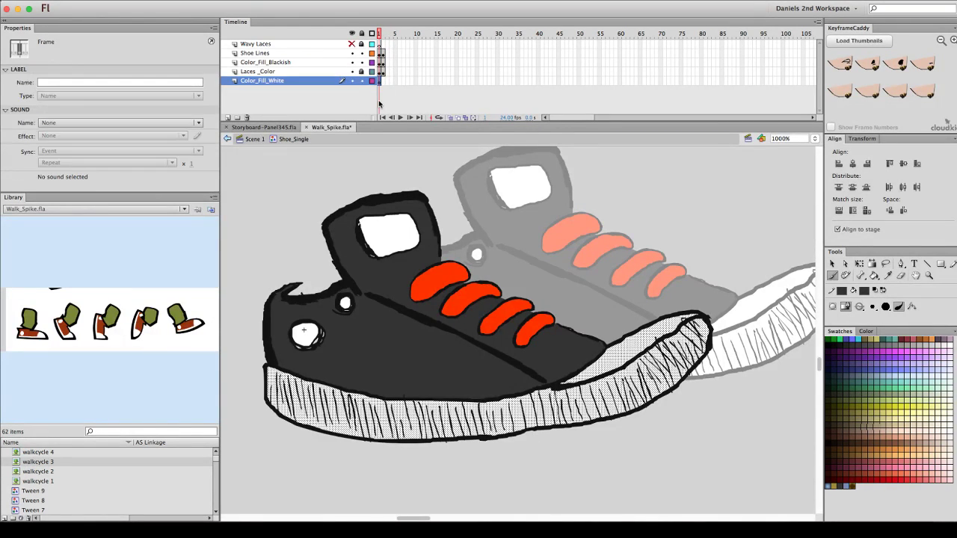
pyautogui.click(383, 35)
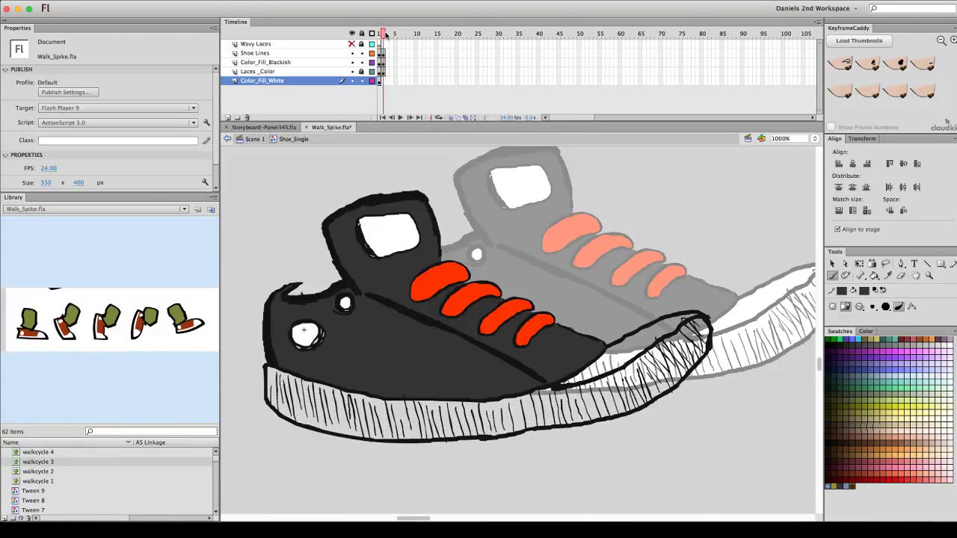
pyautogui.click(382, 82)
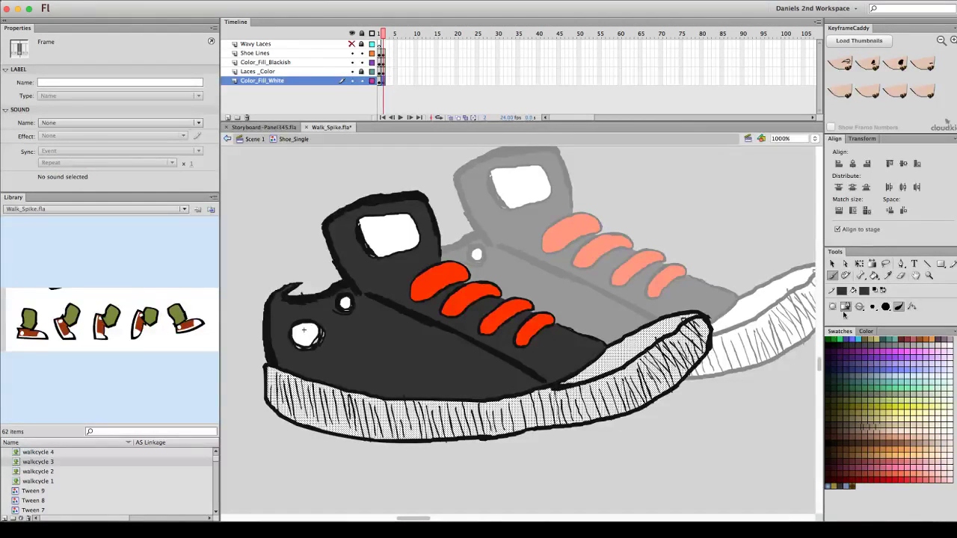
# Select the shoe's unlocked artwork on frame 2 with the Selection tool and clear the selection
pyautogui.click(833, 266)
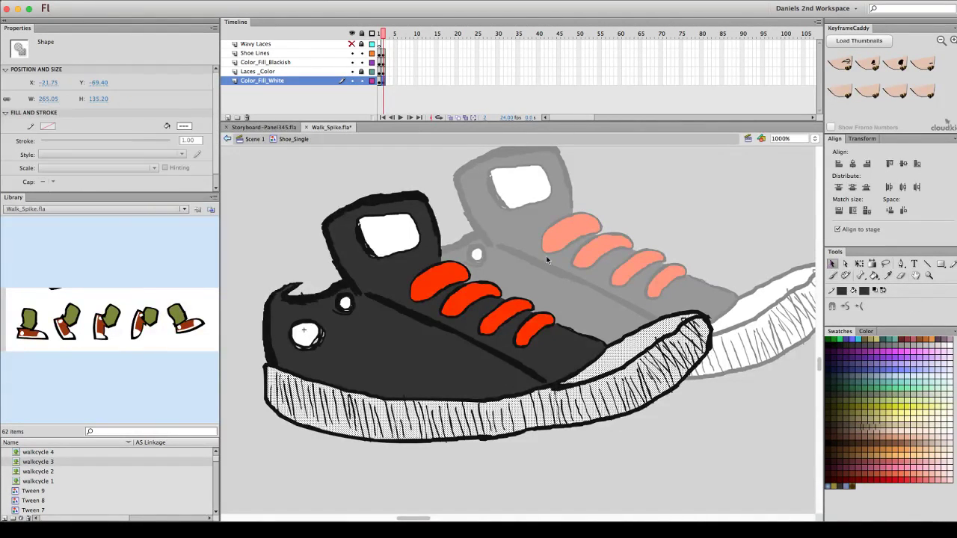
pyautogui.click(352, 53)
pyautogui.click(352, 53)
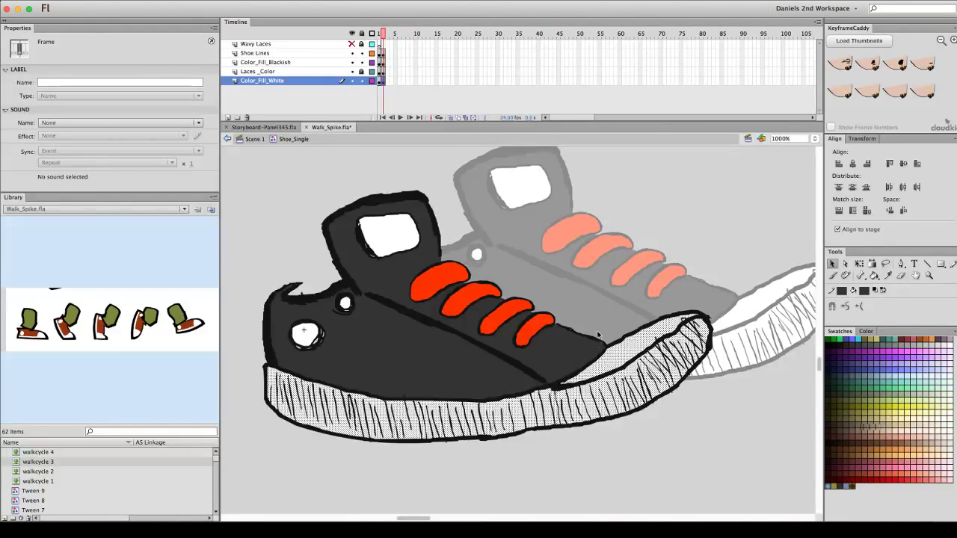
pyautogui.hotkey('ctrl', '-')
pyautogui.moveTo(633, 222); pyautogui.dragTo(340, 419)
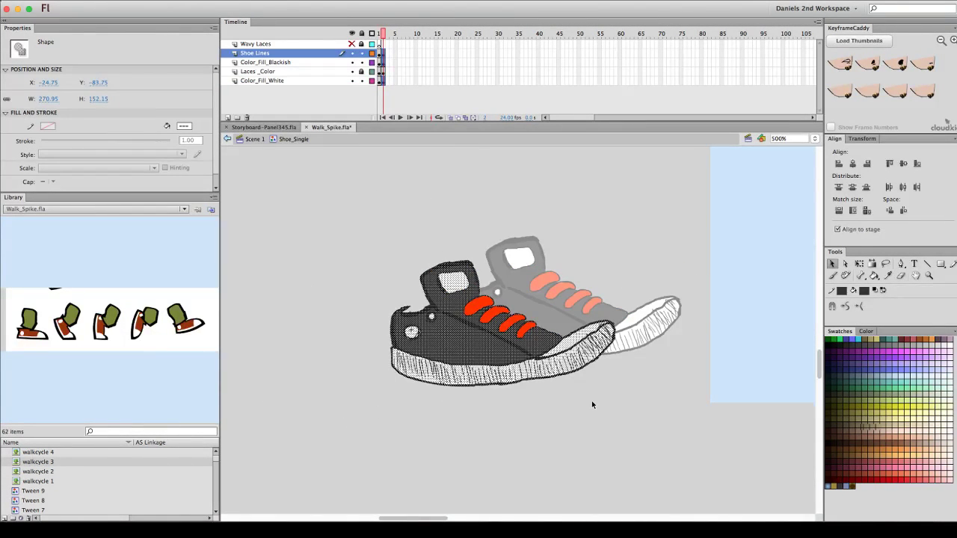
pyautogui.click(574, 426)
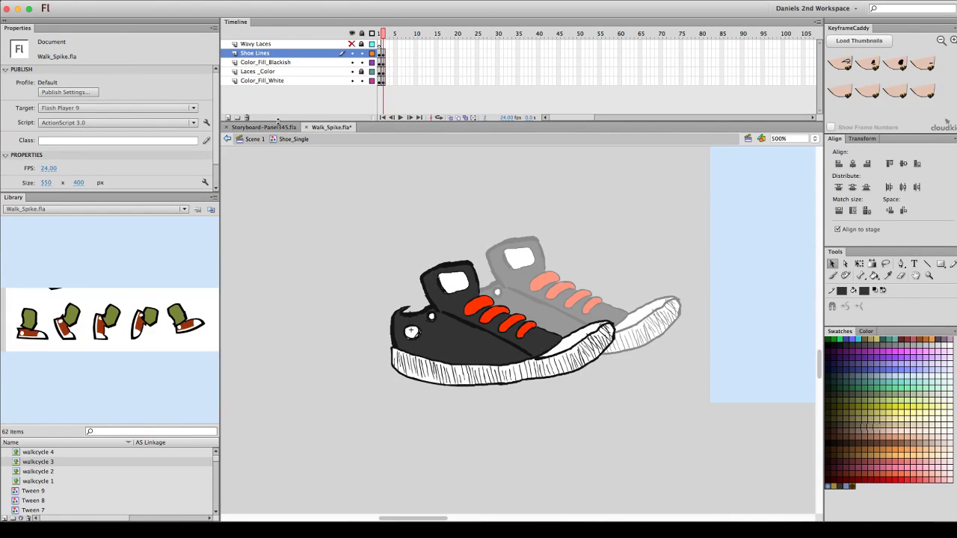
# Add a new layer below Color_Fill_White and name it Ground
pyautogui.click(228, 119)
pyautogui.moveTo(280, 53); pyautogui.dragTo(289, 123)
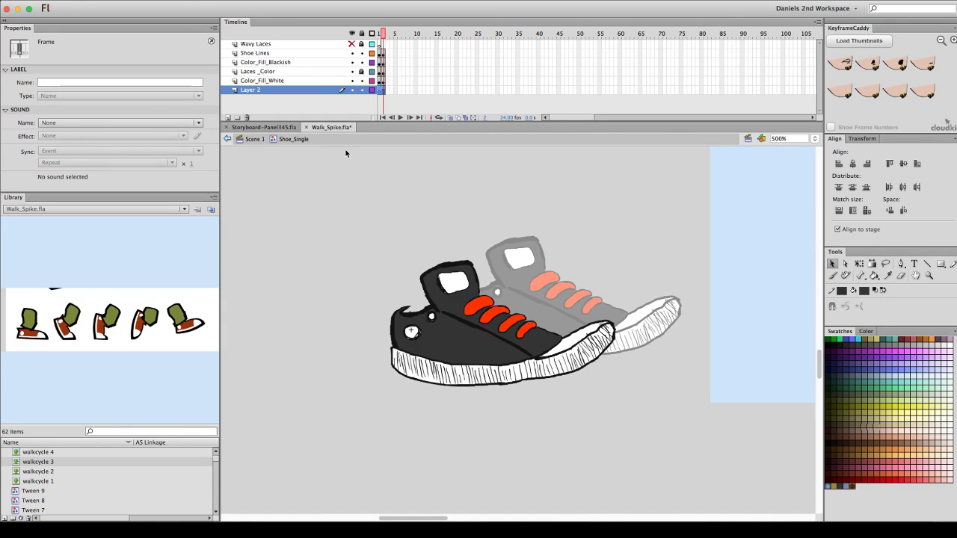
pyautogui.doubleClick(261, 90)
pyautogui.write('C')
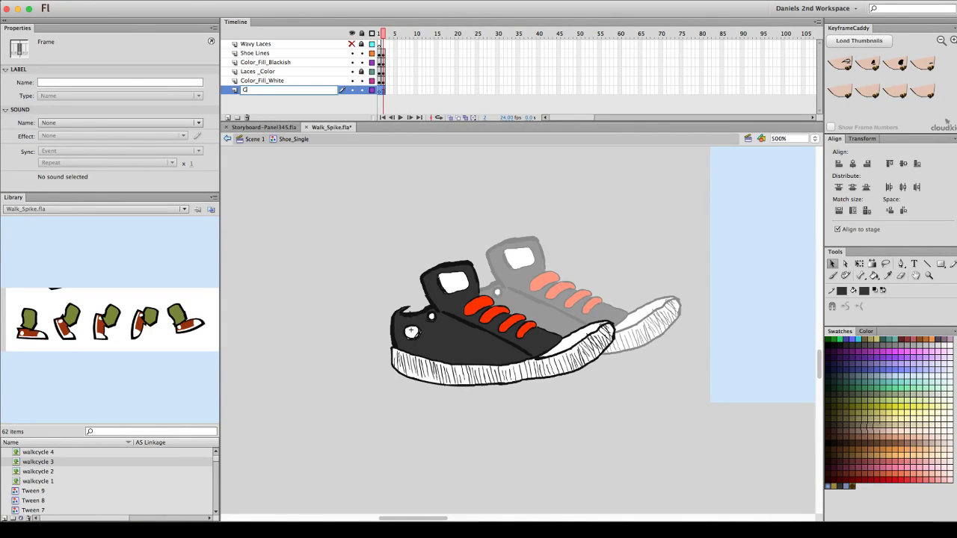
pyautogui.write('round')
# Change the Ground layer's outline color to brown in its layer properties
pyautogui.click(371, 91)
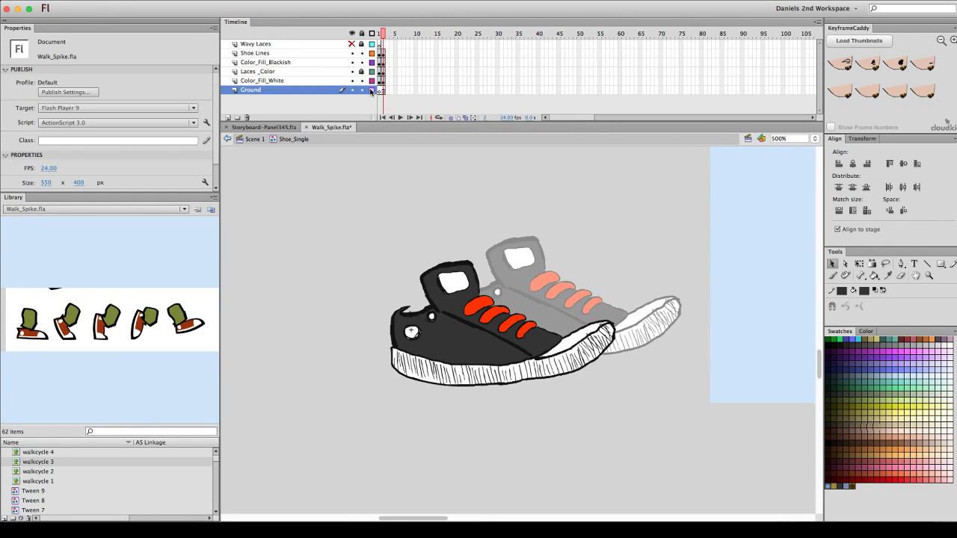
pyautogui.doubleClick(371, 91)
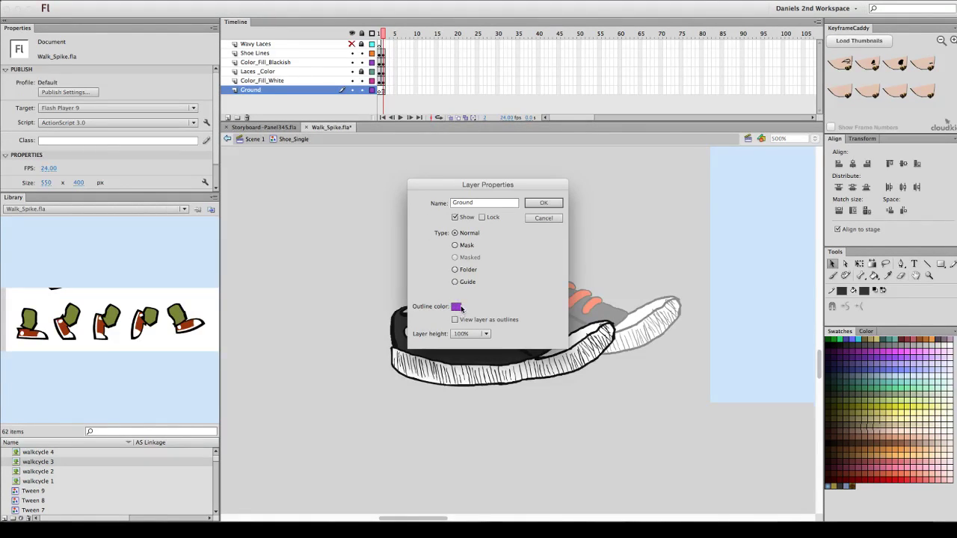
pyautogui.click(456, 306)
pyautogui.scroll(-5, 513, 400)
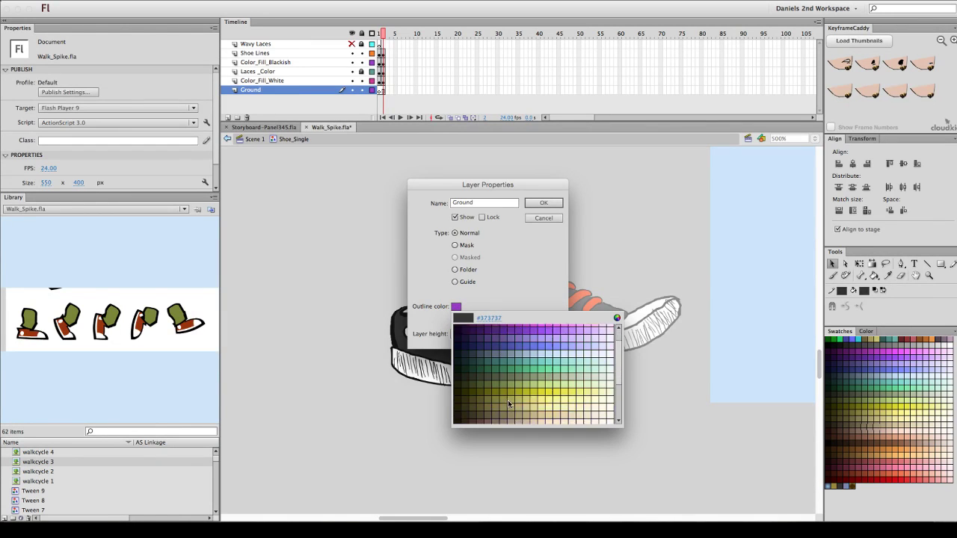
pyautogui.click(516, 369)
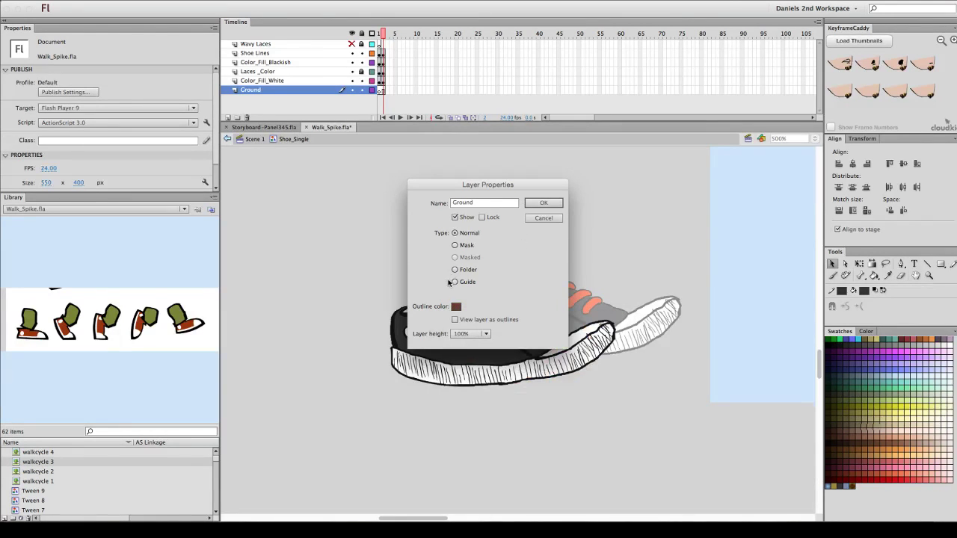
pyautogui.click(458, 306)
pyautogui.scroll(-5, 528, 394)
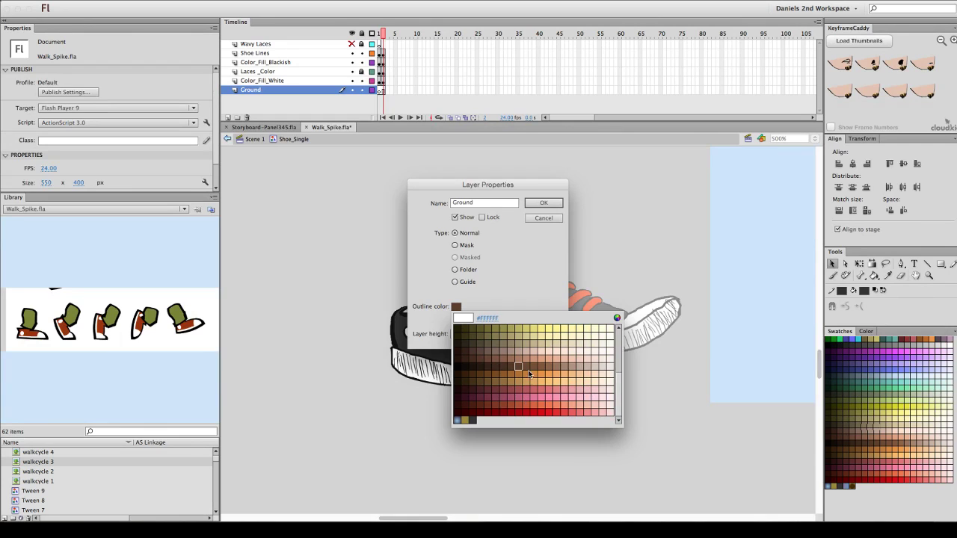
pyautogui.click(528, 368)
pyautogui.click(555, 203)
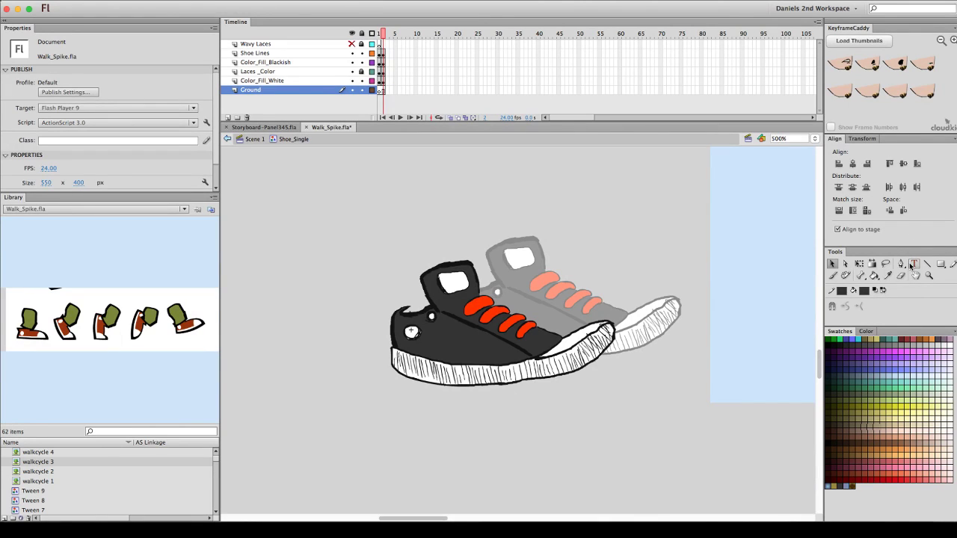
# Paint a straight horizontal ground line behind the shoe's sole on the Ground layer with the Brush tool
pyautogui.click(832, 275)
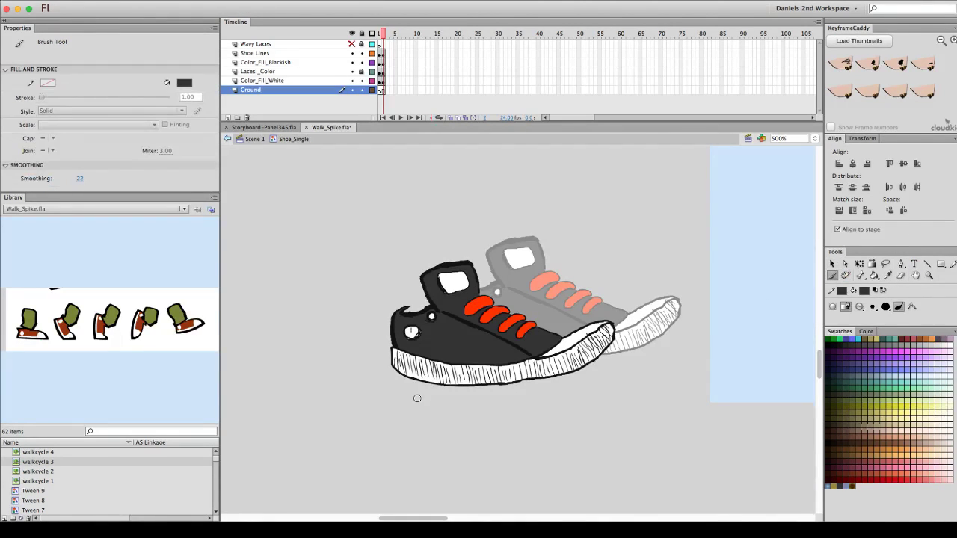
pyautogui.moveTo(362, 376); pyautogui.dragTo(612, 376)
pyautogui.press('super+z')
pyautogui.moveTo(366, 383); pyautogui.dragTo(698, 384)
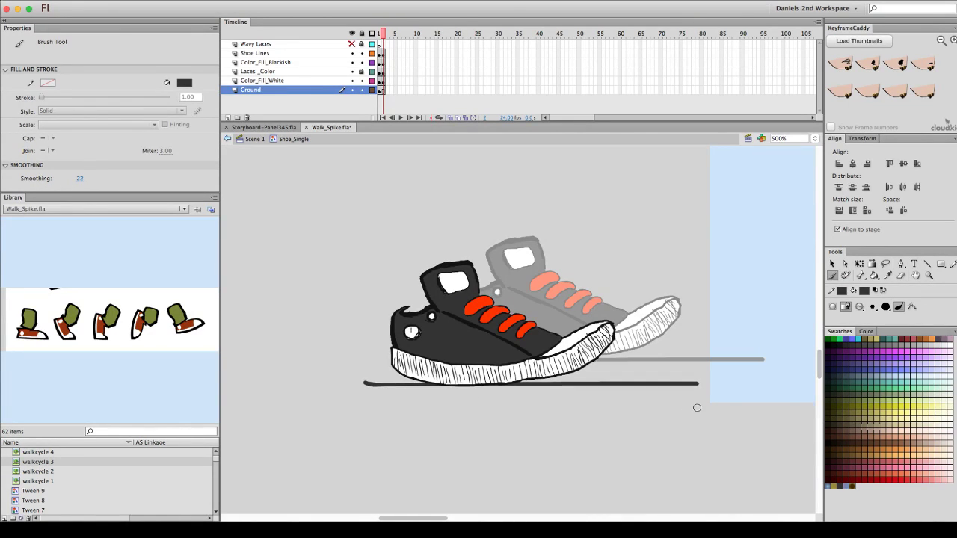
pyautogui.press('super+z')
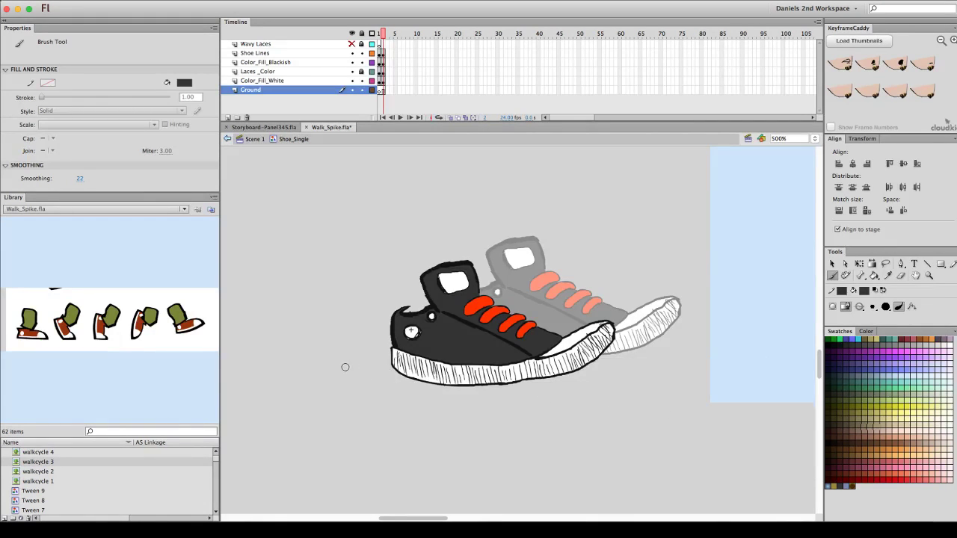
pyautogui.moveTo(396, 367); pyautogui.dragTo(687, 365)
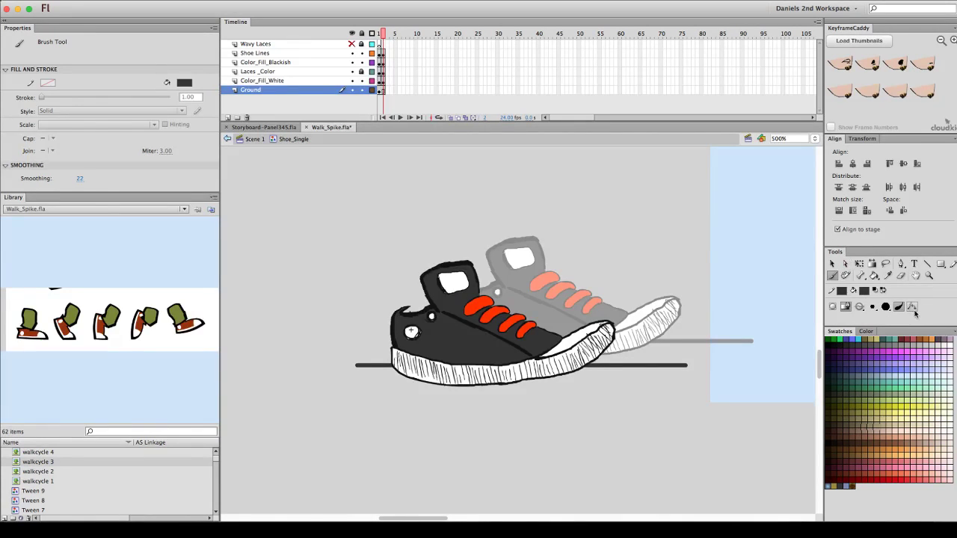
# Lock the Ground layer and toggle its outline display on and off with the Selection tool active
pyautogui.click(833, 265)
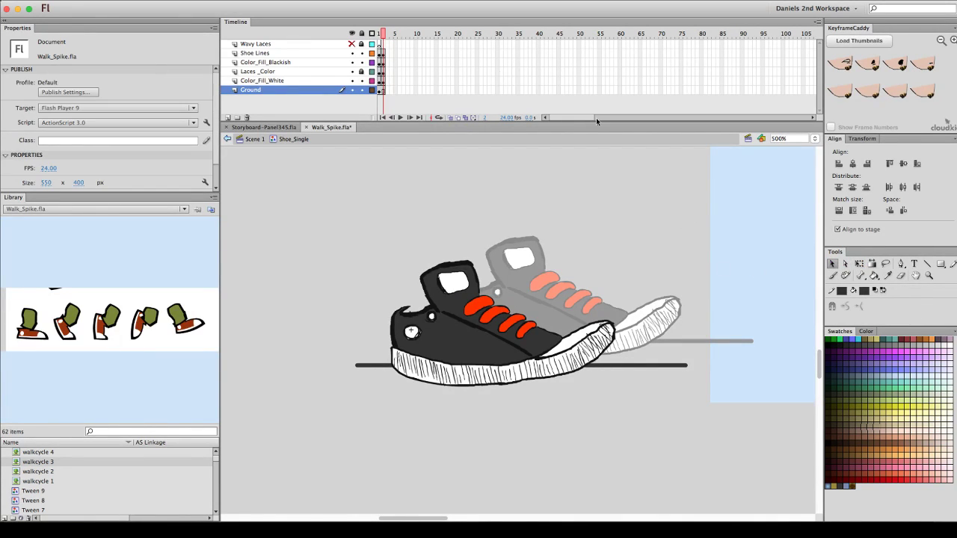
pyautogui.click(362, 90)
pyautogui.click(377, 90)
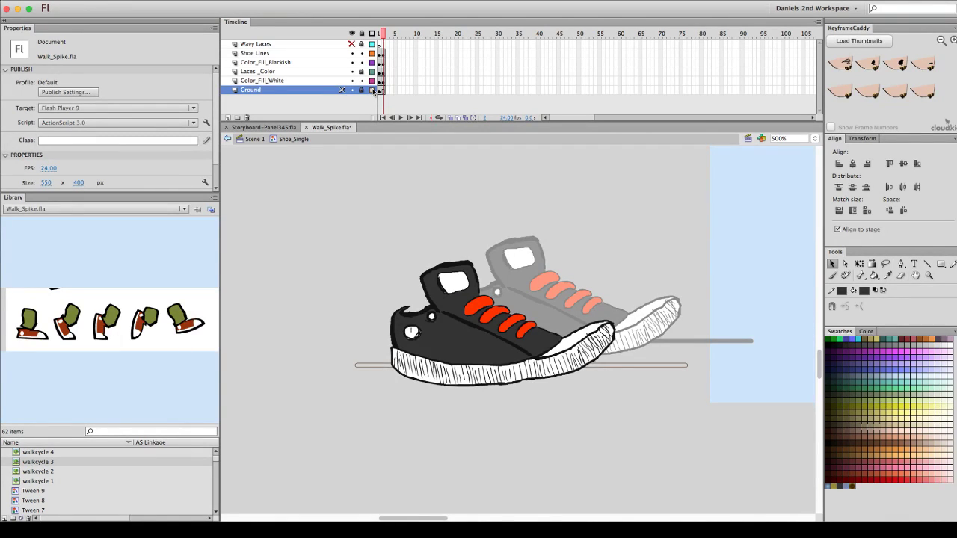
pyautogui.click(373, 91)
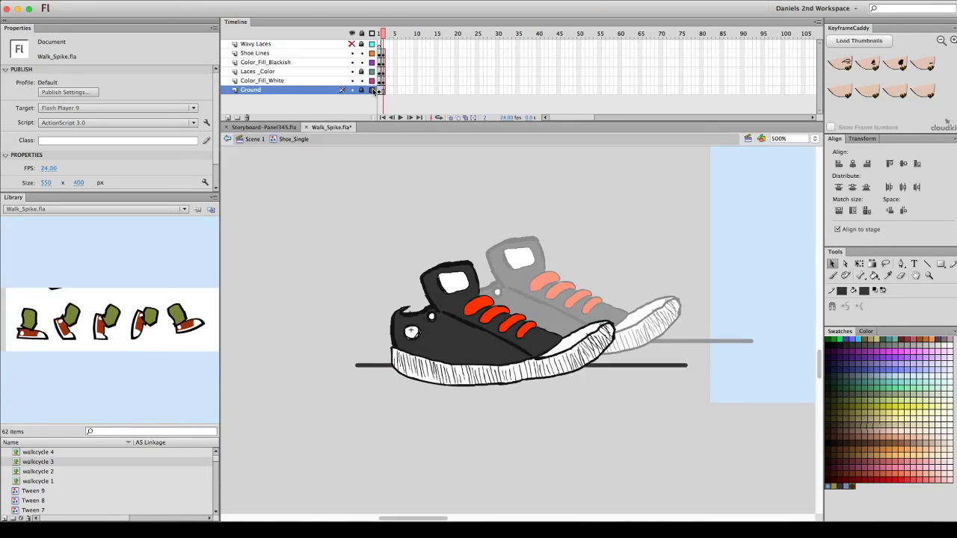
# Narrow the Library area, switch to Storyboard-Panel345.fla, and toggle the outline view of all layers on and off
pyautogui.moveTo(218, 229); pyautogui.dragTo(150, 230)
pyautogui.click(211, 129)
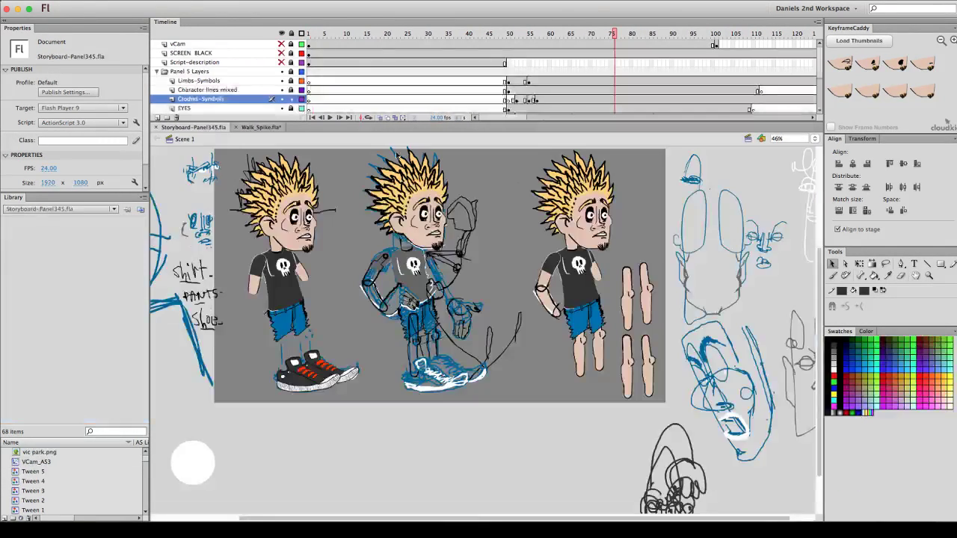
pyautogui.click(302, 34)
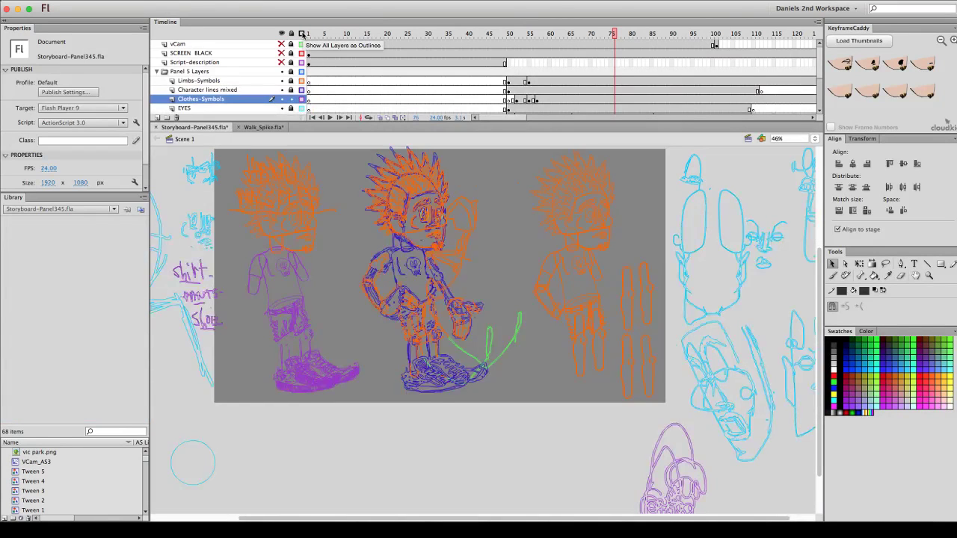
pyautogui.click(302, 33)
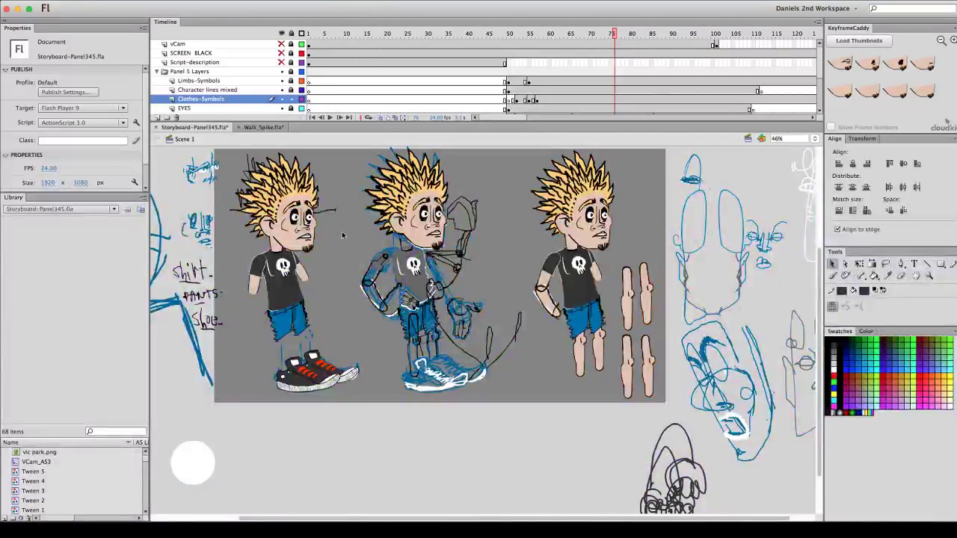
# Examine the character poses and surrounding sketches in the storyboard, and return to Walk_Spike.fla
pyautogui.scroll(2, 343, 236)
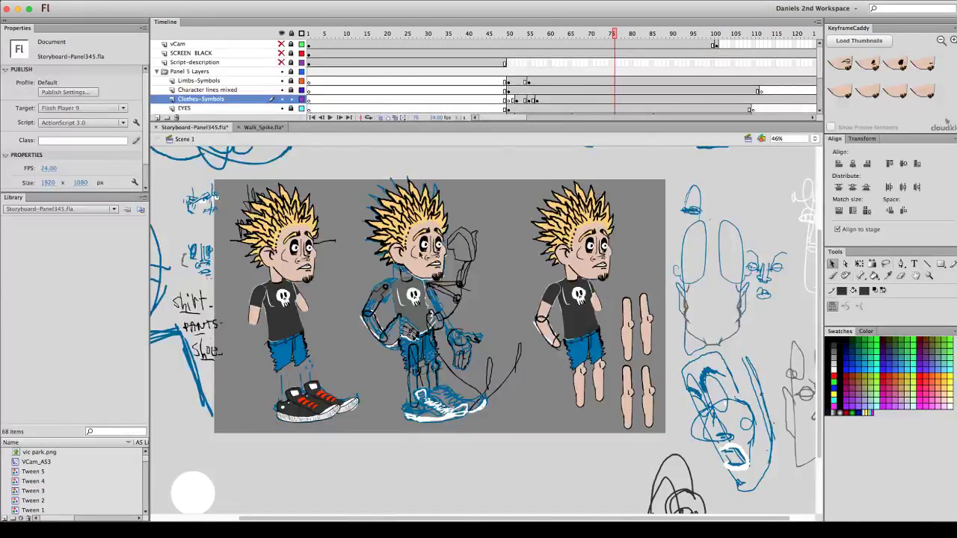
pyautogui.scroll(-5, 649, 411)
pyautogui.hscroll(-5, 647, 410)
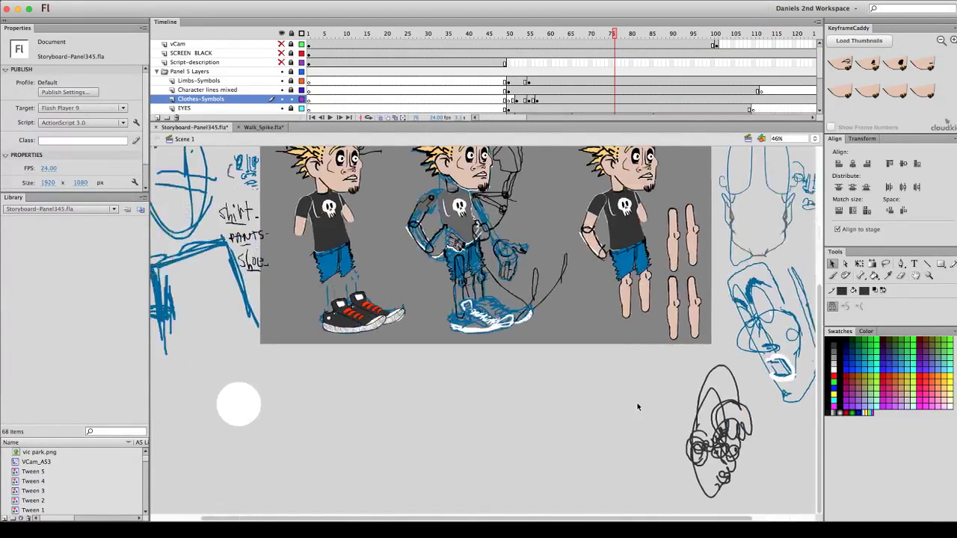
pyautogui.scroll(8, 638, 405)
pyautogui.hscroll(6, 638, 405)
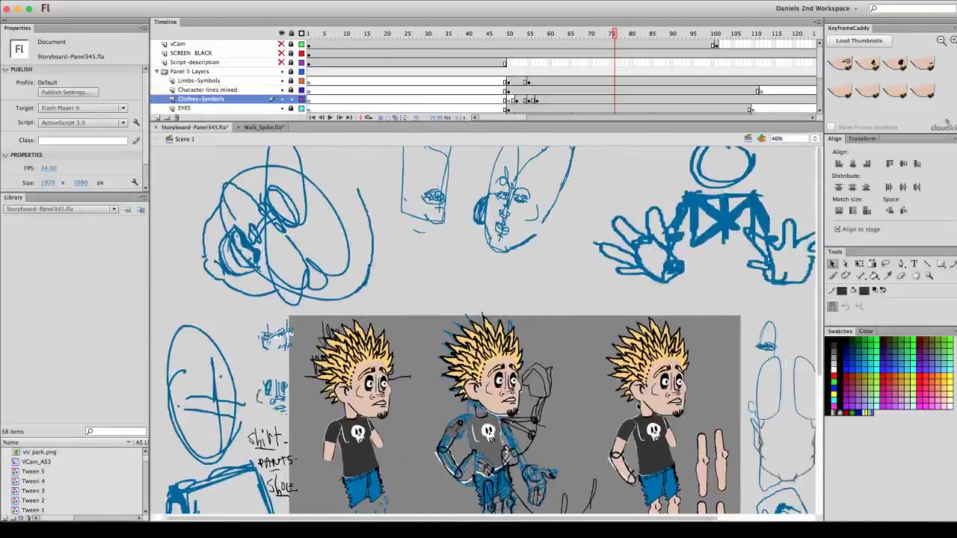
pyautogui.scroll(-5, 630, 404)
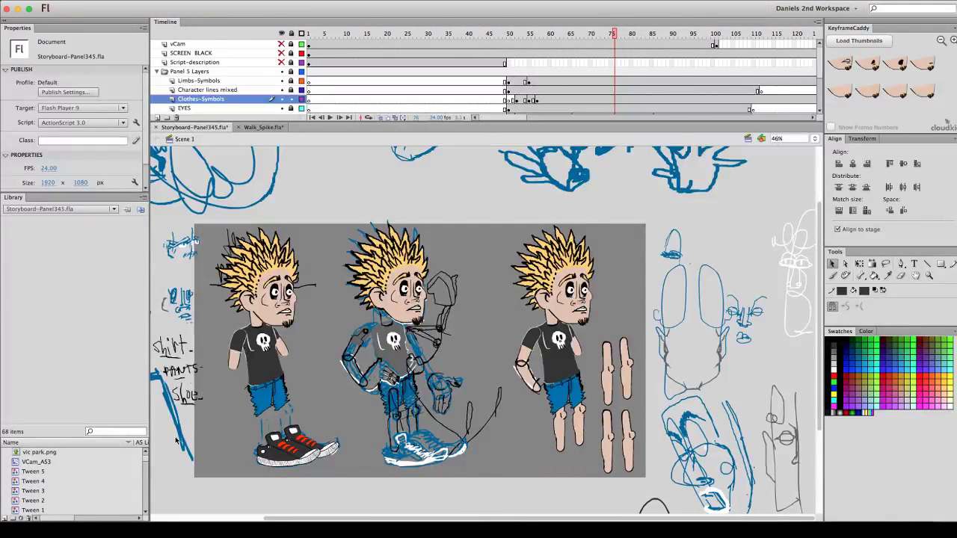
pyautogui.click(265, 128)
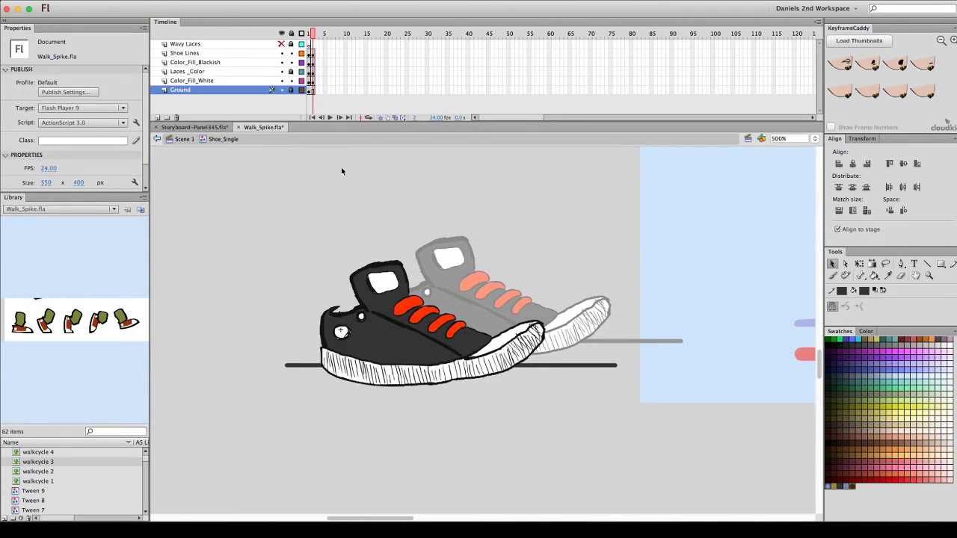
# Unlock the Ground layer, recolor the ground line dark olive brown, and lock the layer again
pyautogui.click(302, 89)
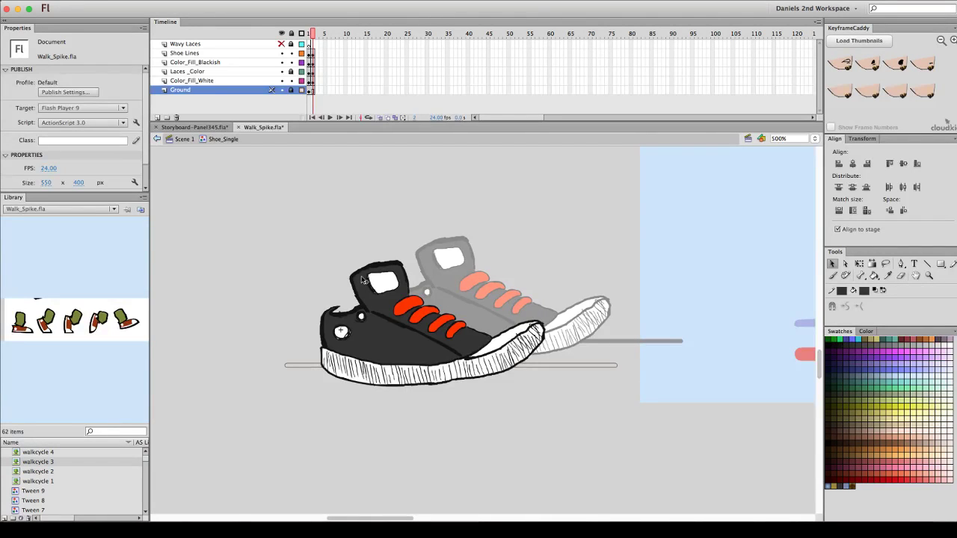
pyautogui.click(301, 90)
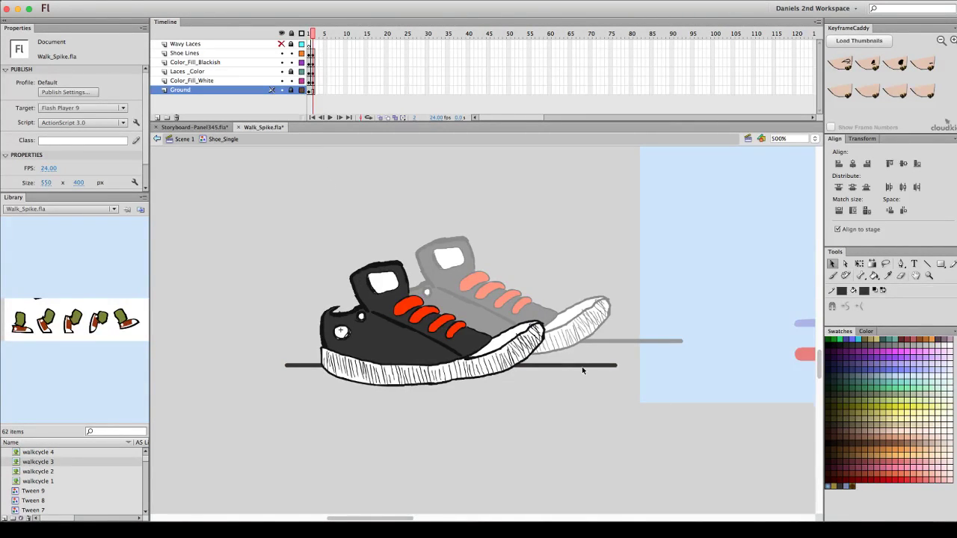
pyautogui.click(291, 90)
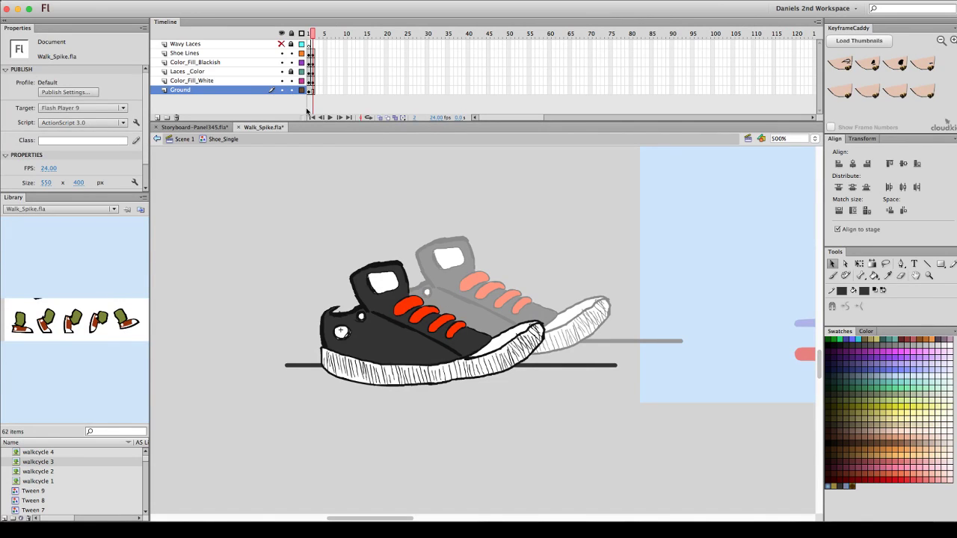
pyautogui.click(582, 367)
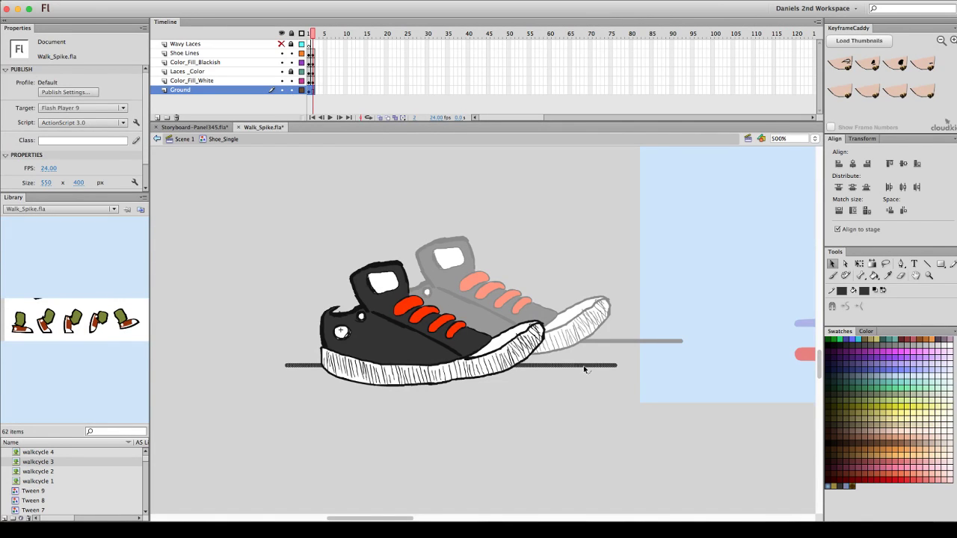
pyautogui.click(865, 340)
pyautogui.click(639, 384)
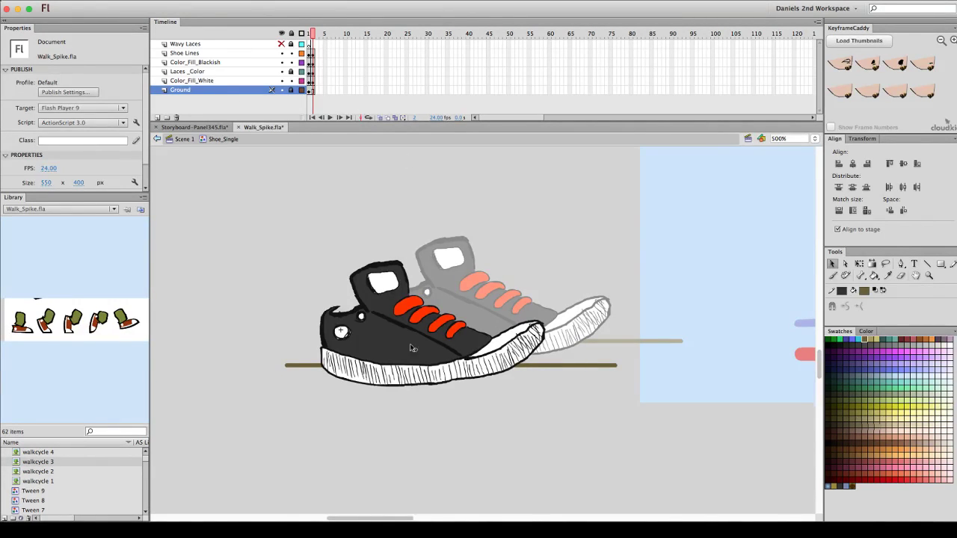
# Hide the Color_Fill_White layer and show it again to check its part of the shoe
pyautogui.click(283, 81)
pyautogui.click(282, 81)
pyautogui.hscroll(3, 410, 275)
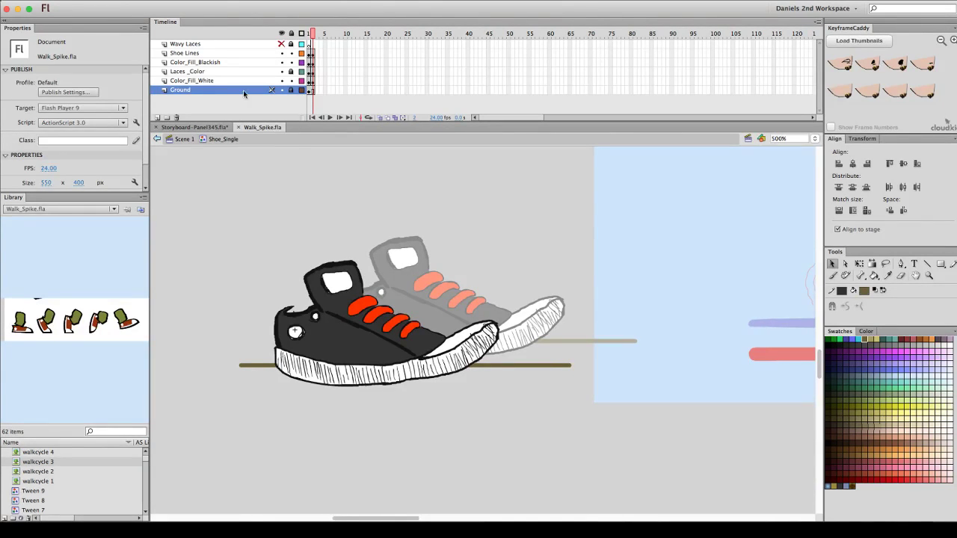
# Switch between Storyboard-Panel345.fla and Walk_Spike.fla to compare the character sheet with the shoe, ending in Walk_Spike.fla
pyautogui.click(206, 128)
pyautogui.click(262, 127)
pyautogui.hscroll(3, 527, 305)
pyautogui.scroll(3, 525, 308)
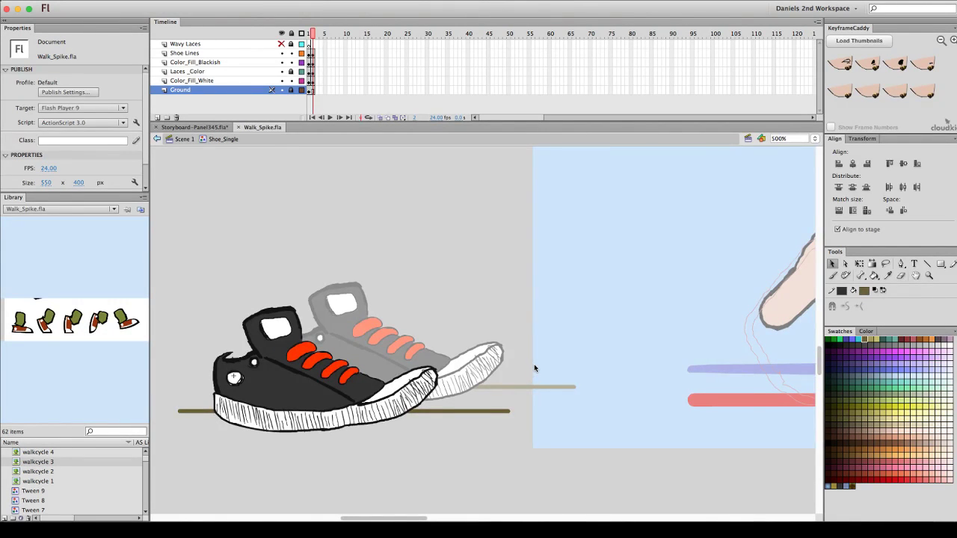
pyautogui.scroll(-2, 535, 367)
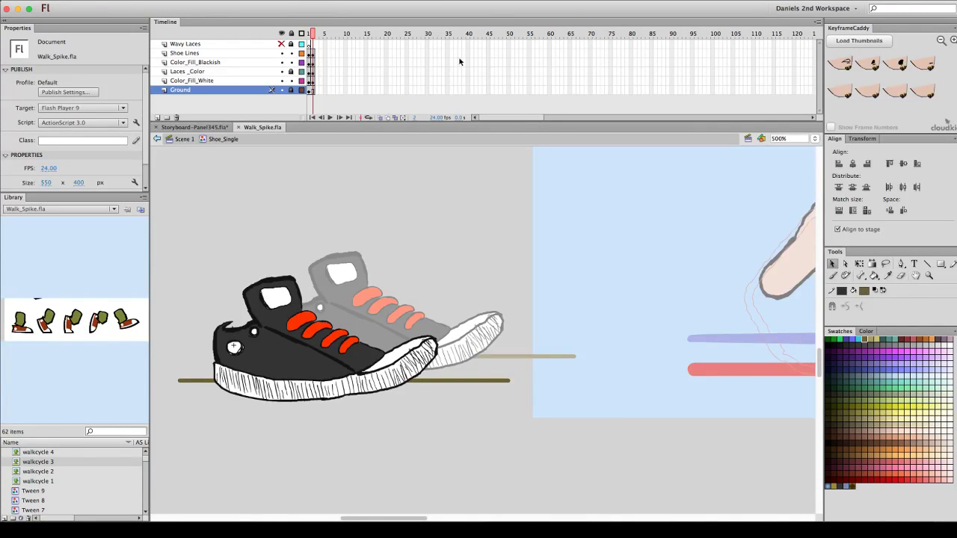
pyautogui.click(201, 128)
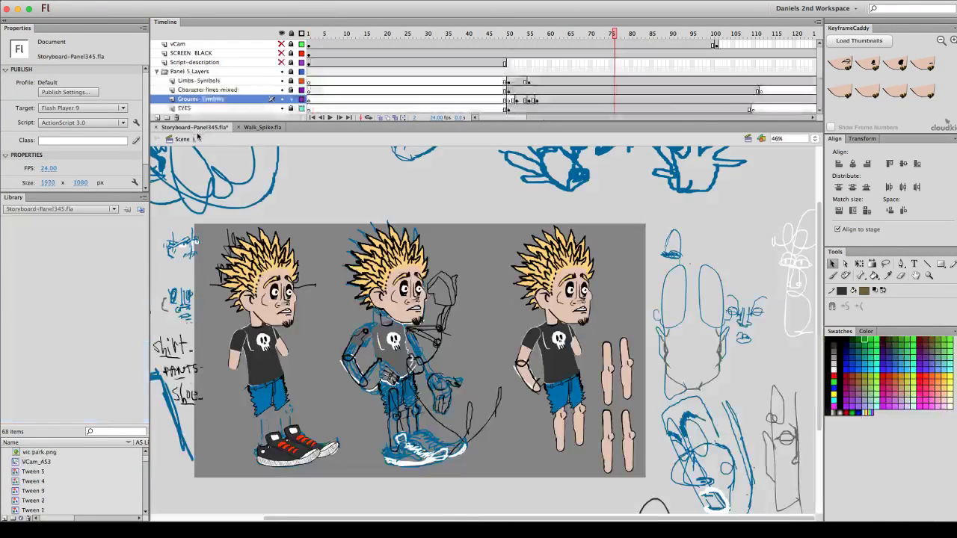
pyautogui.click(260, 127)
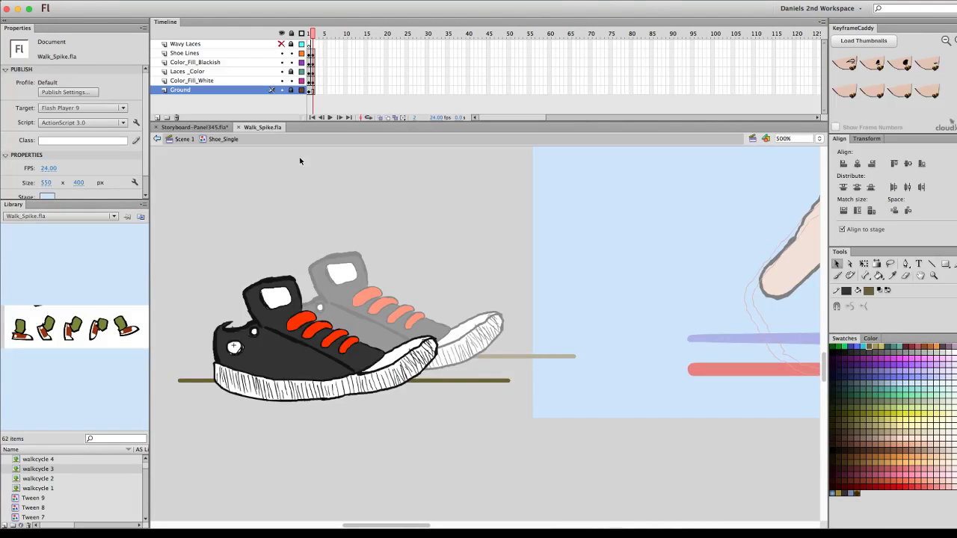
# Exit the Shoe_Single symbol and return to Scene 1 with the whole stage in view
pyautogui.scroll(3, 437, 275)
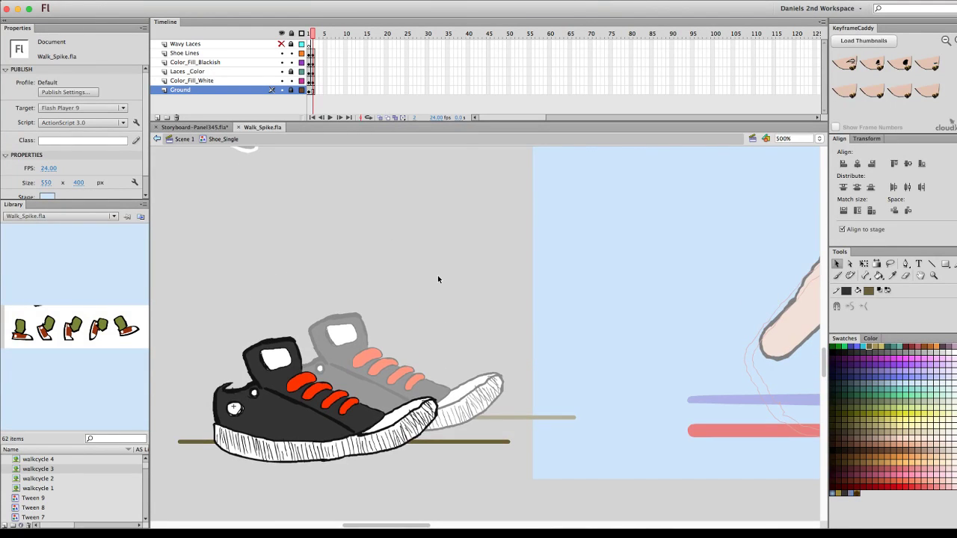
pyautogui.press('super+minus')
pyautogui.hscroll(5, 448, 283)
pyautogui.scroll(2, 458, 284)
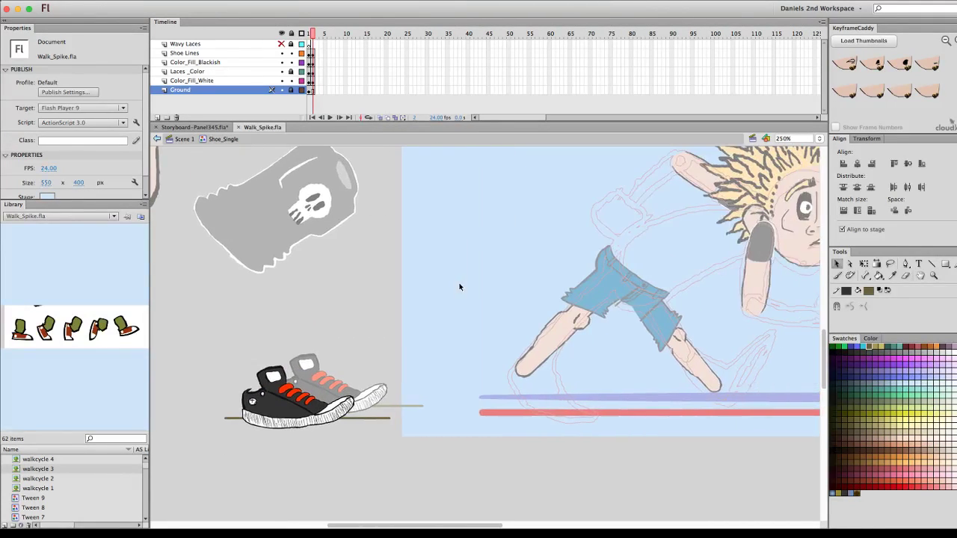
pyautogui.hscroll(4, 460, 286)
pyautogui.press('super+minus')
pyautogui.hscroll(3, 461, 284)
pyautogui.scroll(2, 461, 284)
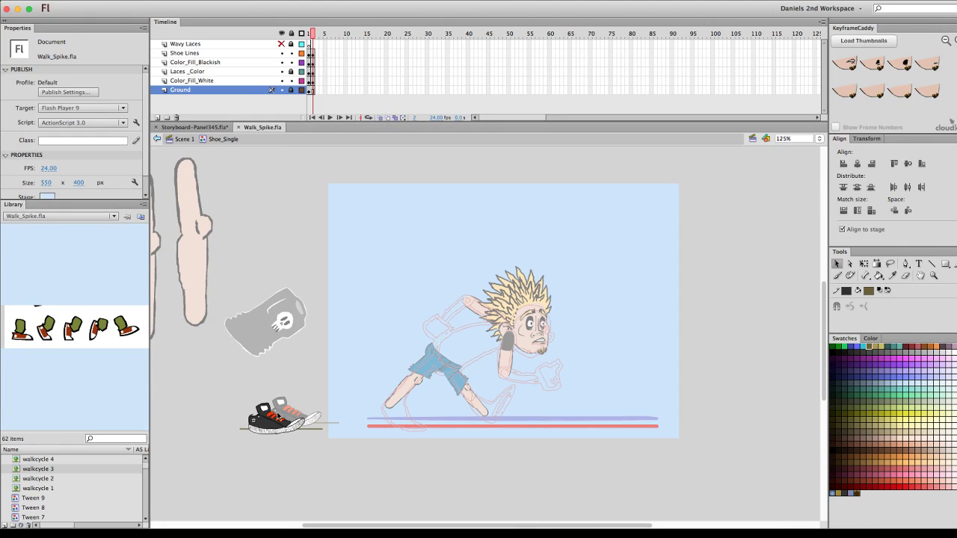
pyautogui.click(157, 139)
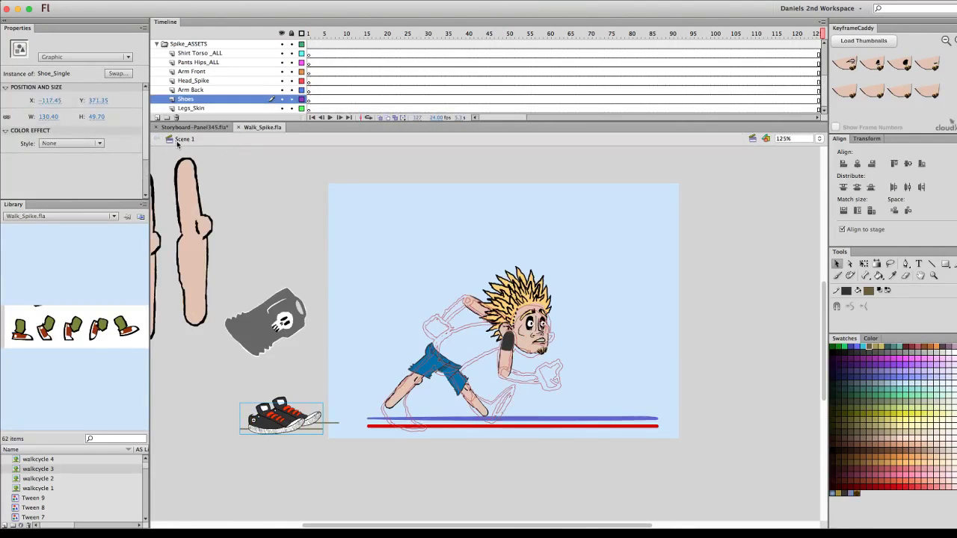
# Make the timeline area taller so more layers fit, and collapse the Spike_ASSETS folder
pyautogui.scroll(5, 263, 67)
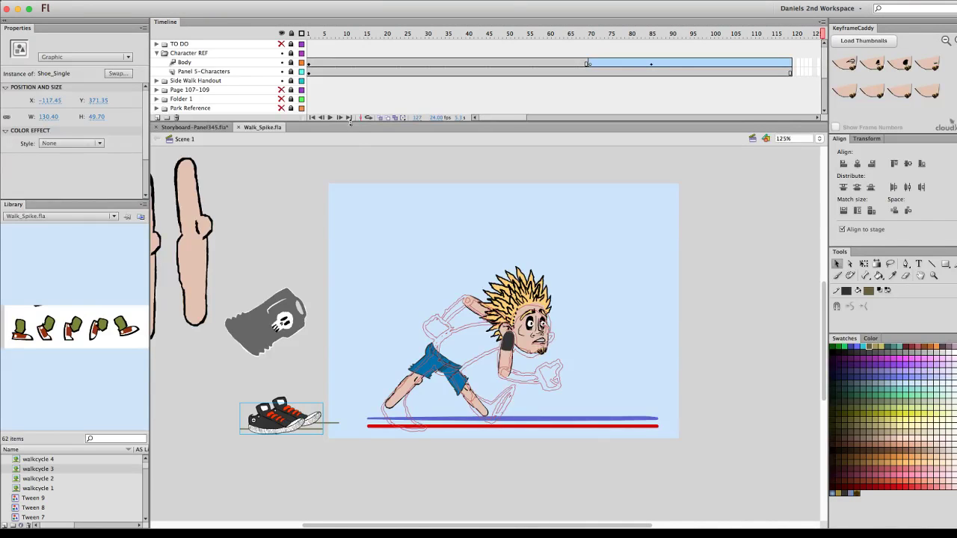
pyautogui.moveTo(350, 122); pyautogui.dragTo(351, 196)
pyautogui.scroll(-2, 324, 308)
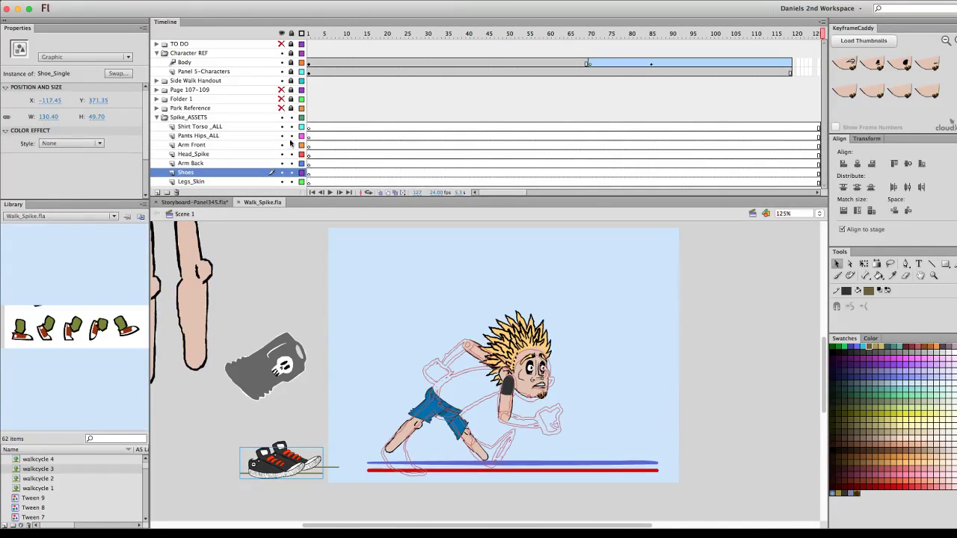
pyautogui.click(159, 119)
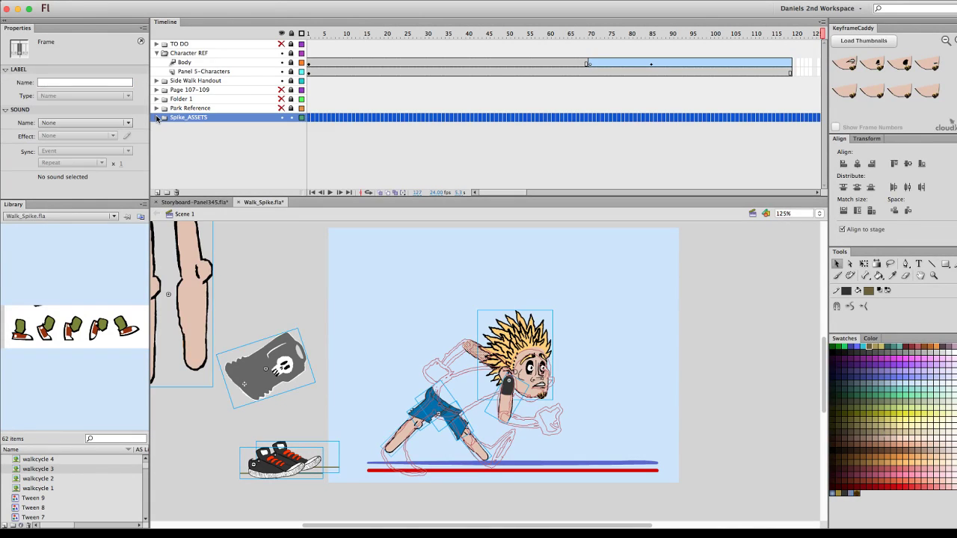
# Hide the Spike_ASSETS folder and show it again to check its artwork, and clear the selection
pyautogui.click(281, 119)
pyautogui.click(280, 120)
pyautogui.click(324, 272)
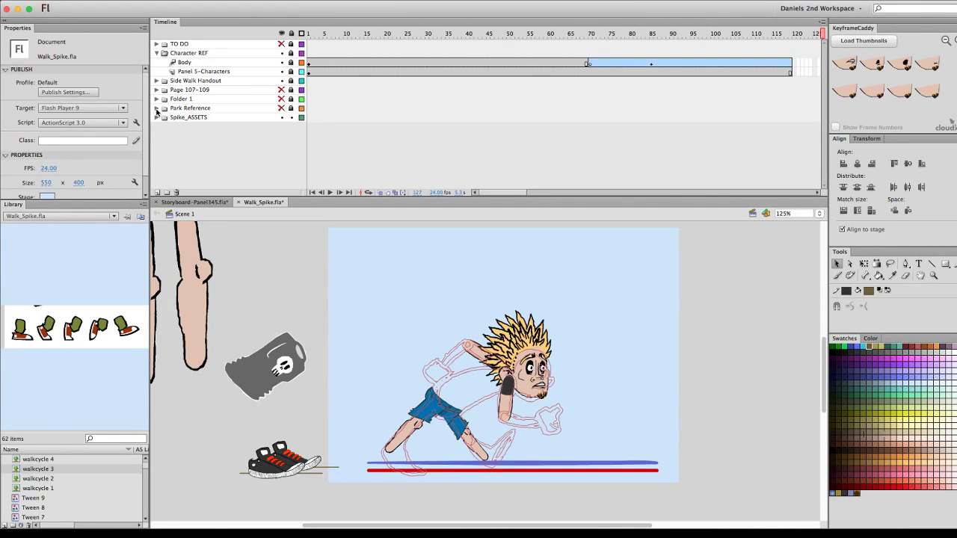
# Show the Park Reference folder and move it below Spike_ASSETS in the layer order
pyautogui.click(281, 108)
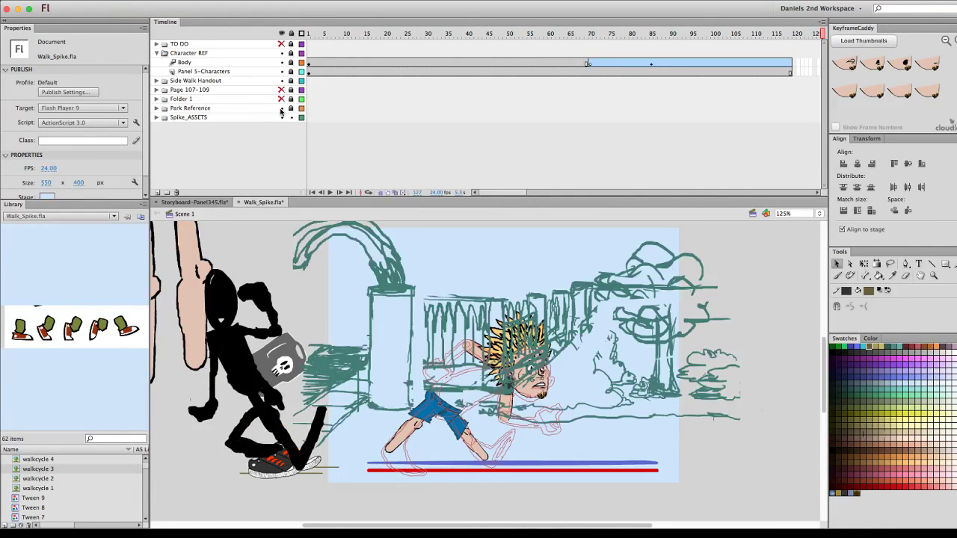
pyautogui.click(205, 109)
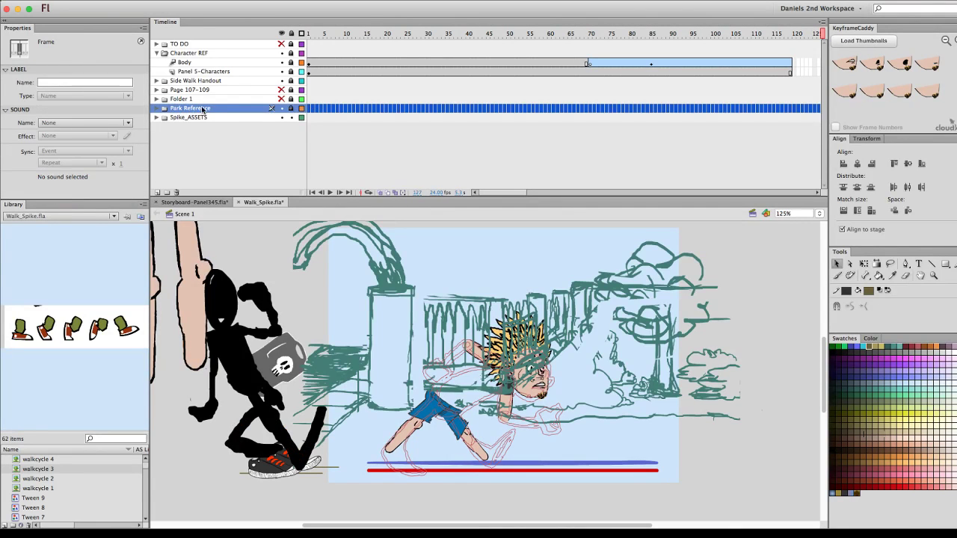
pyautogui.moveTo(206, 109); pyautogui.dragTo(204, 124)
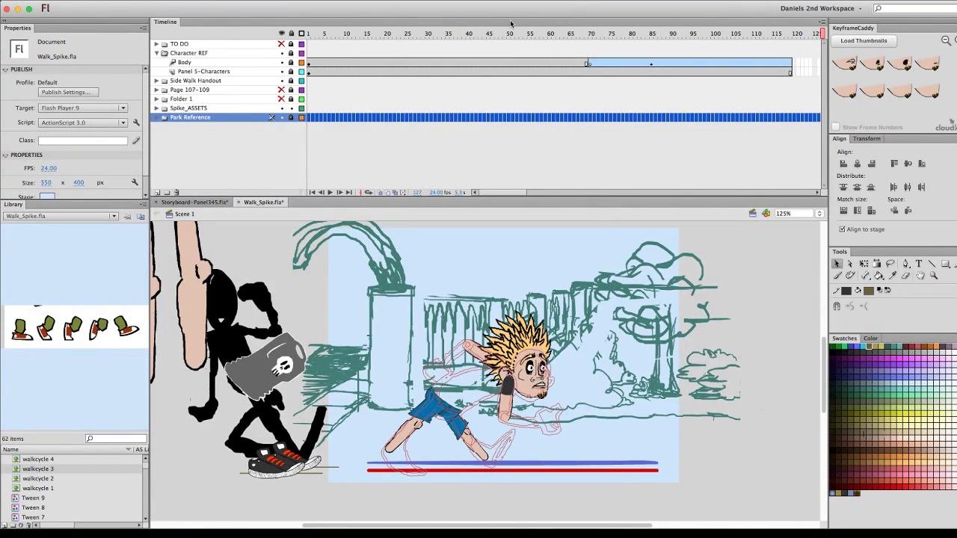
# Scrub the timeline around frames 67 to 77 to compare the park sketches and character references
pyautogui.click(350, 34)
pyautogui.moveTo(350, 34); pyautogui.dragTo(620, 69)
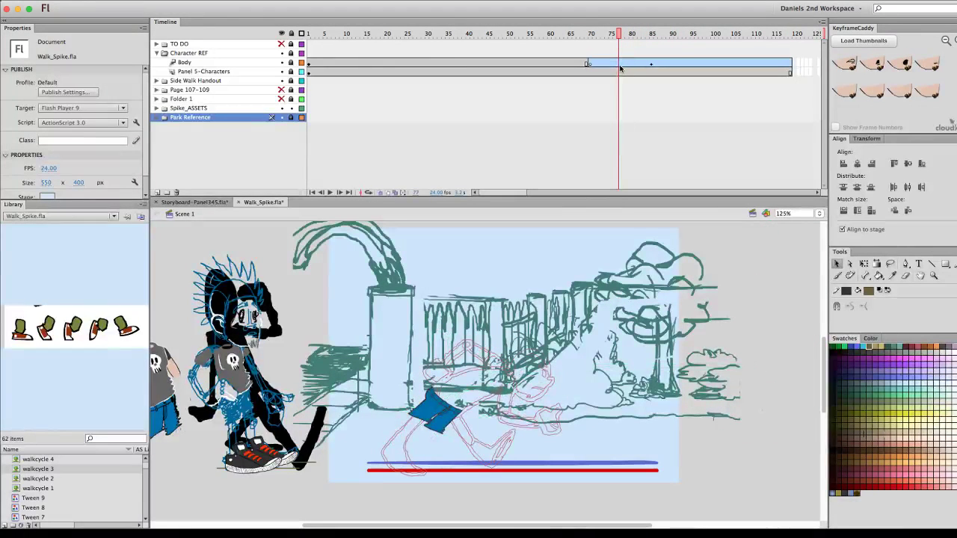
pyautogui.moveTo(620, 68)
pyautogui.mouseDown()
pyautogui.moveTo(702, 69)
pyautogui.moveTo(581, 72)
pyautogui.mouseUp()
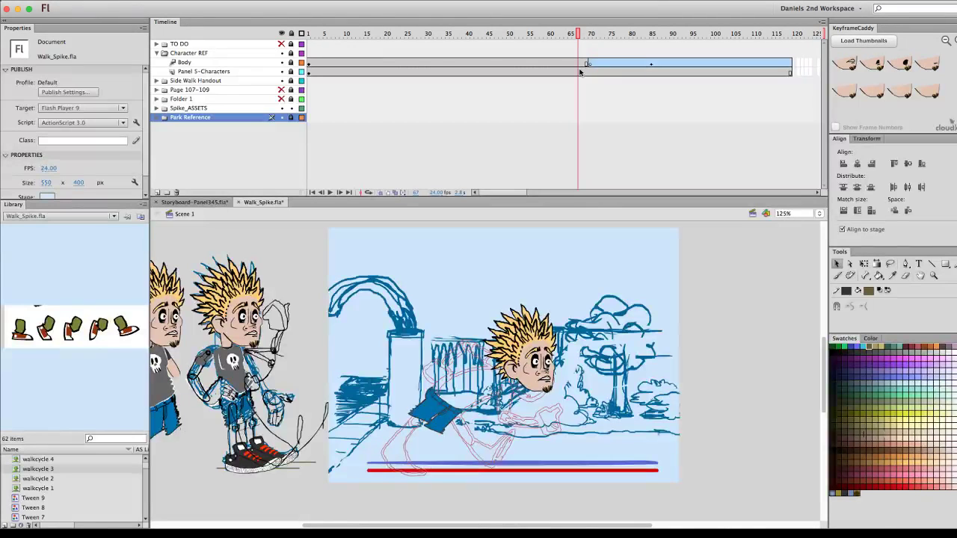
pyautogui.moveTo(580, 71)
pyautogui.mouseDown()
pyautogui.moveTo(724, 88)
pyautogui.moveTo(652, 88)
pyautogui.moveTo(643, 91)
pyautogui.moveTo(652, 95)
pyautogui.moveTo(542, 107)
pyautogui.moveTo(591, 109)
pyautogui.moveTo(583, 108)
pyautogui.mouseUp()
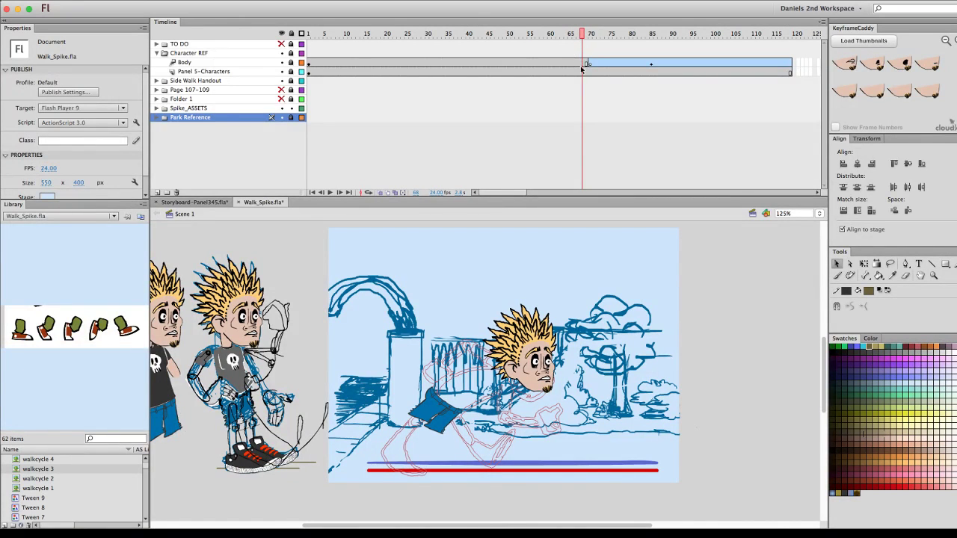
pyautogui.moveTo(582, 34); pyautogui.dragTo(587, 36)
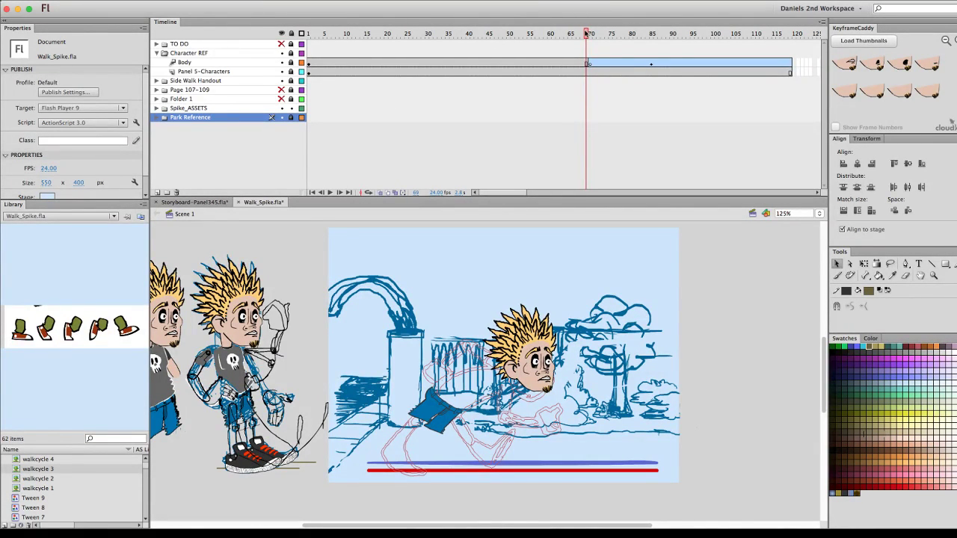
pyautogui.moveTo(587, 33); pyautogui.dragTo(596, 60)
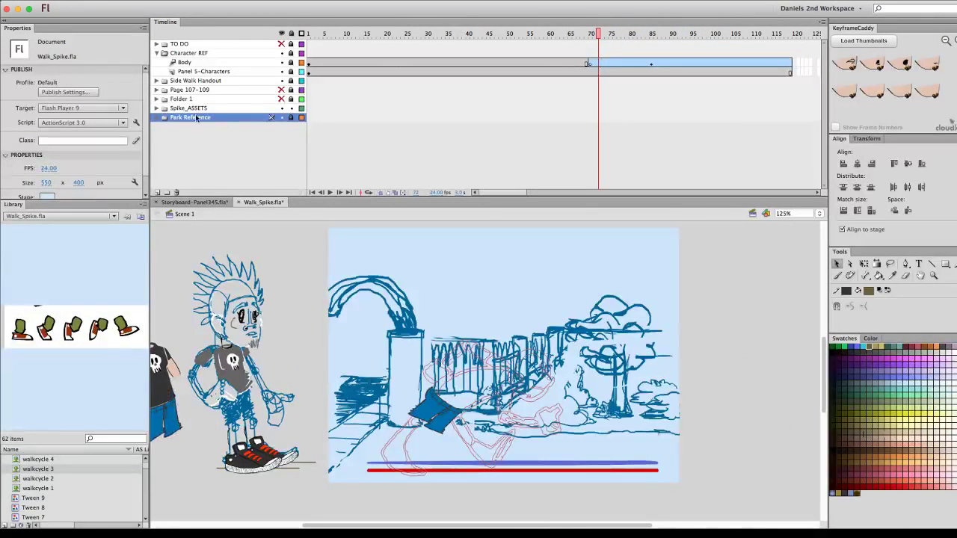
# Look inside the Spike_ASSETS, Folder 1 and Page 107-109 folders, and expand Side Walk Handout to examine its labelled walk sections
pyautogui.click(157, 108)
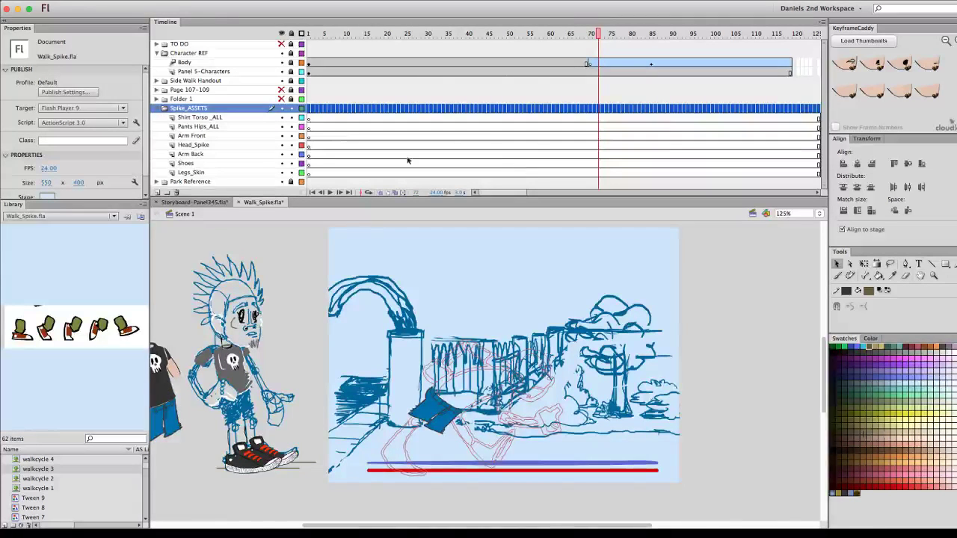
pyautogui.click(157, 109)
pyautogui.click(156, 99)
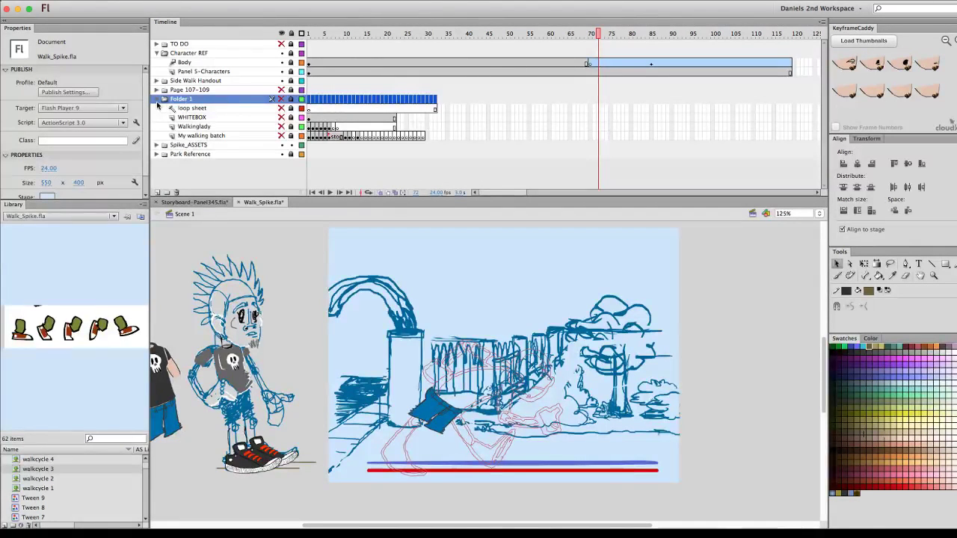
pyautogui.click(157, 98)
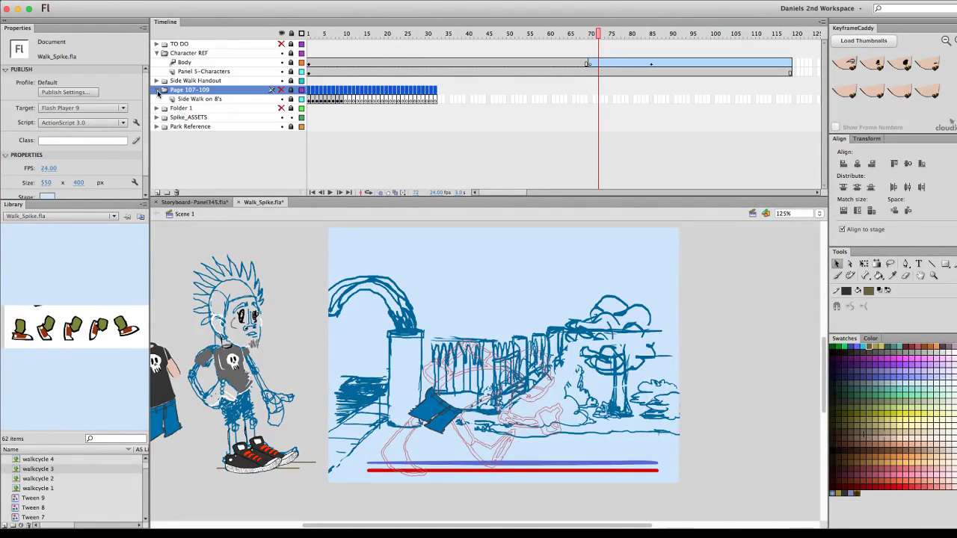
pyautogui.click(158, 89)
pyautogui.click(157, 80)
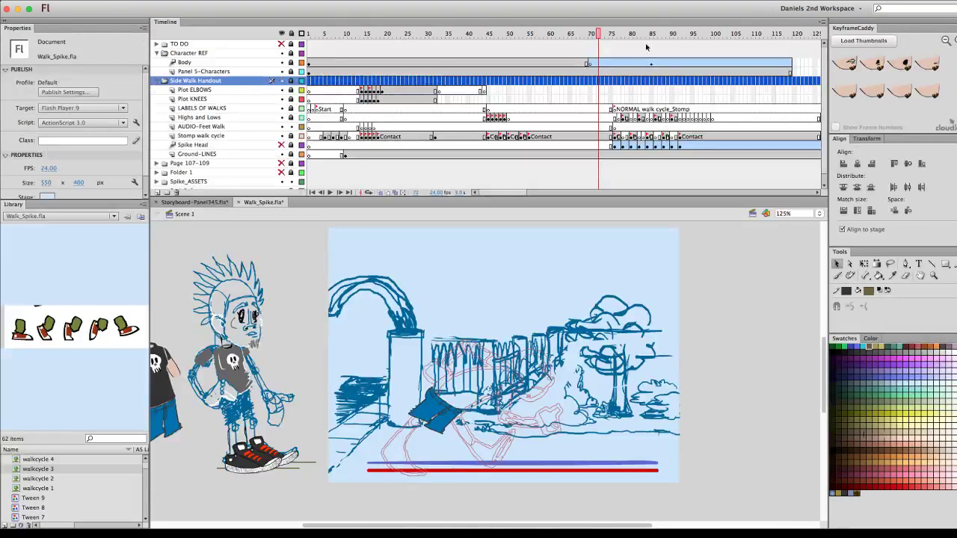
pyautogui.hscroll(5, 641, 109)
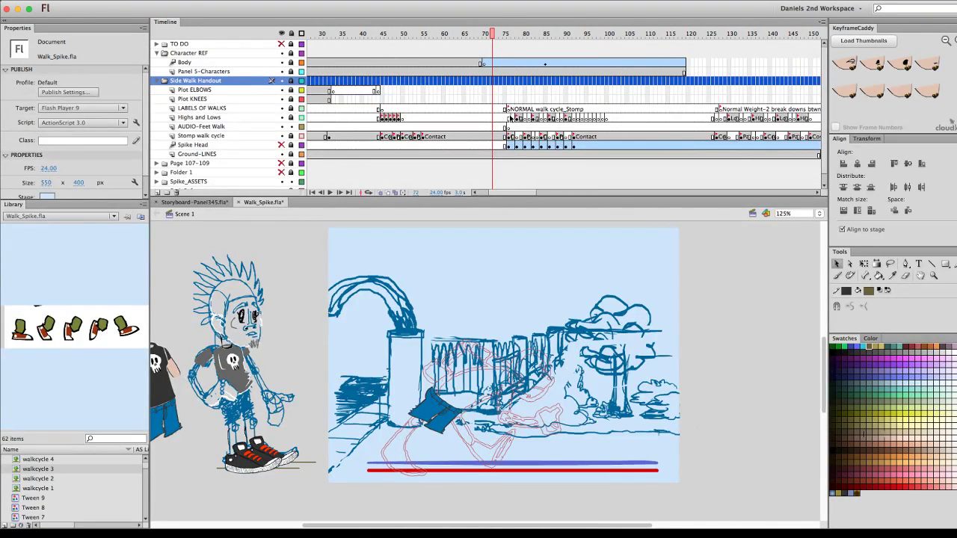
pyautogui.hscroll(5, 510, 118)
pyautogui.hscroll(5, 430, 110)
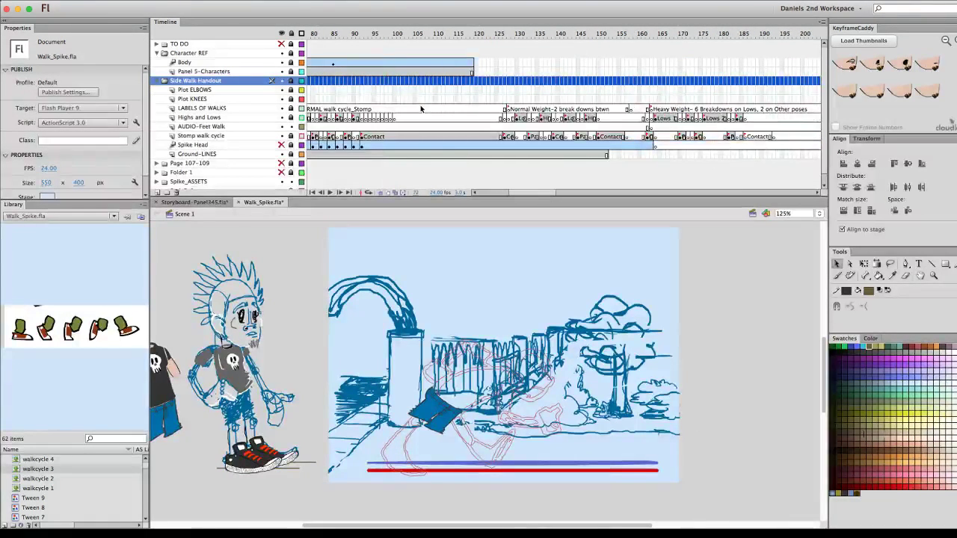
pyautogui.hscroll(-5, 420, 109)
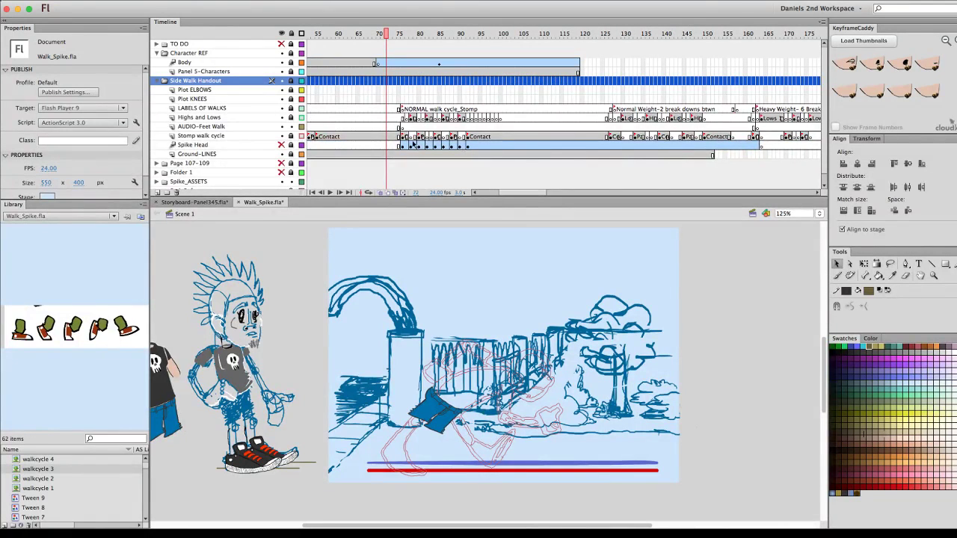
# Scrub through the walk cycle sections around frame 127 and back to frame 43 to review the poses against the park sketch
pyautogui.moveTo(388, 38); pyautogui.dragTo(469, 54)
pyautogui.click(647, 83)
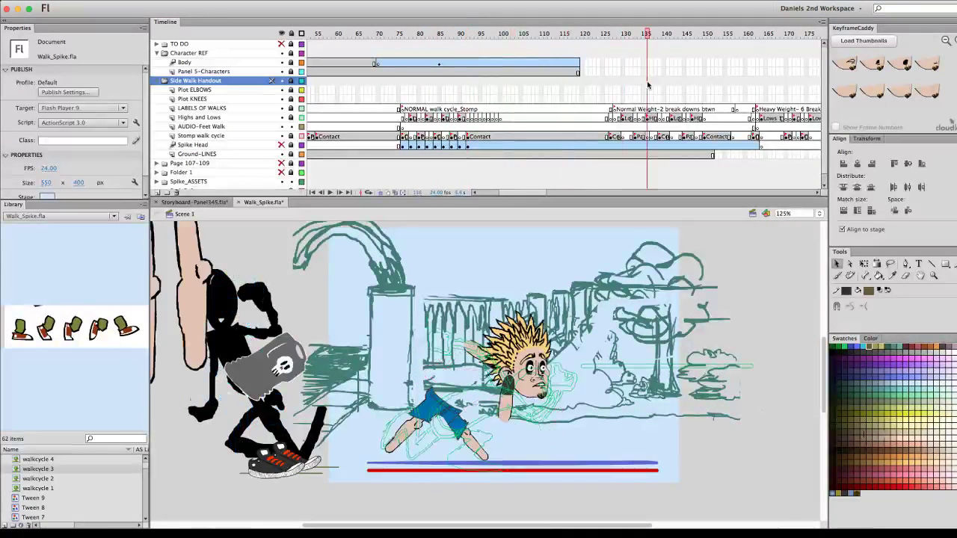
pyautogui.click(612, 88)
pyautogui.scroll(-1, 611, 89)
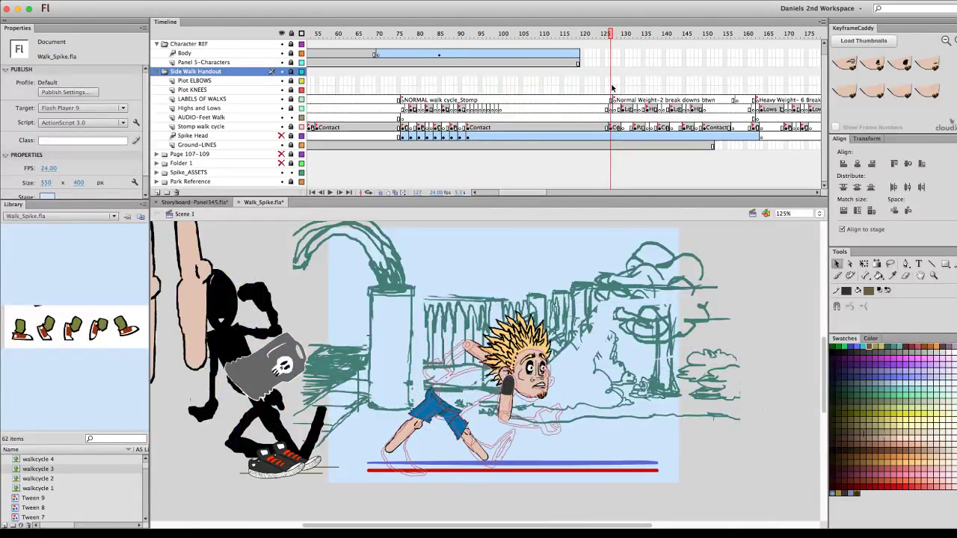
pyautogui.hscroll(5, 612, 89)
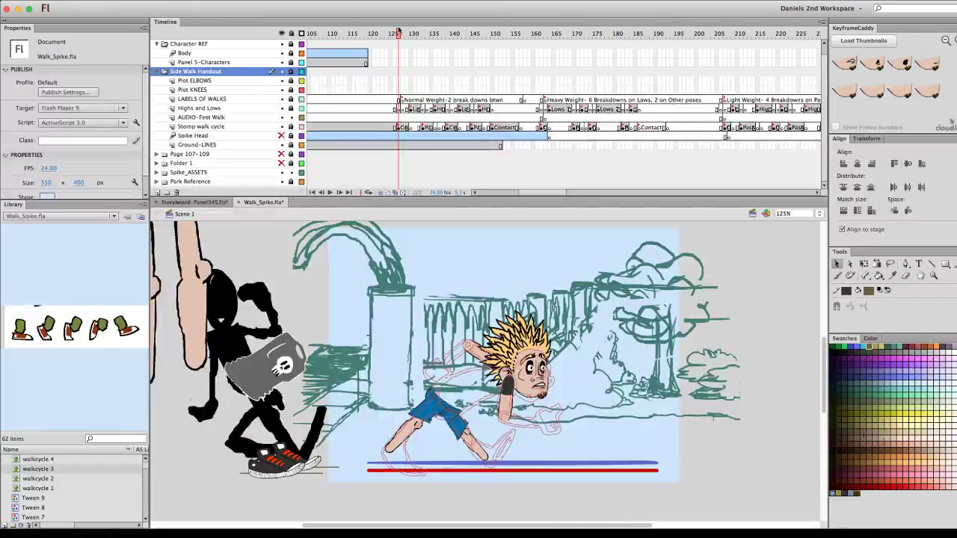
pyautogui.moveTo(398, 35); pyautogui.dragTo(405, 35)
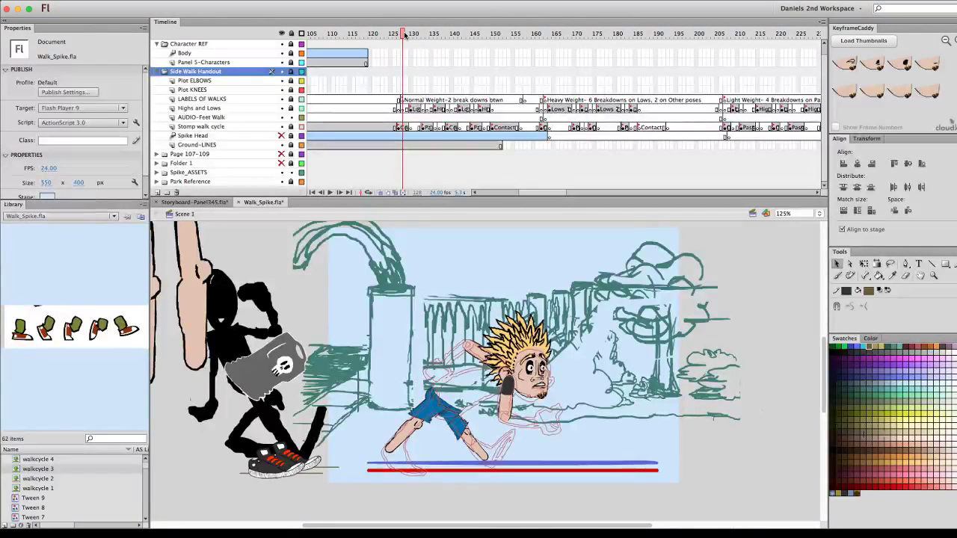
pyautogui.moveTo(404, 35)
pyautogui.mouseDown()
pyautogui.moveTo(493, 56)
pyautogui.moveTo(465, 57)
pyautogui.moveTo(613, 72)
pyautogui.moveTo(543, 80)
pyautogui.moveTo(654, 103)
pyautogui.moveTo(814, 123)
pyautogui.moveTo(595, 111)
pyautogui.moveTo(609, 118)
pyautogui.moveTo(340, 134)
pyautogui.moveTo(301, 140)
pyautogui.moveTo(424, 147)
pyautogui.moveTo(290, 159)
pyautogui.moveTo(479, 179)
pyautogui.moveTo(424, 186)
pyautogui.mouseUp()
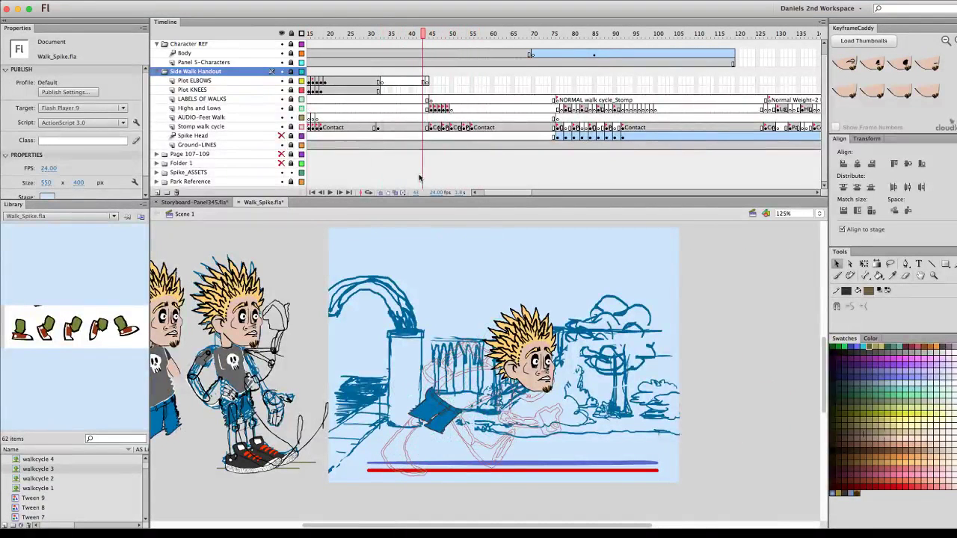
# Collapse the Side Walk Handout folder, expand Spike_ASSETS, and go to its first pose at frame 127
pyautogui.scroll(1, 159, 85)
pyautogui.click(163, 81)
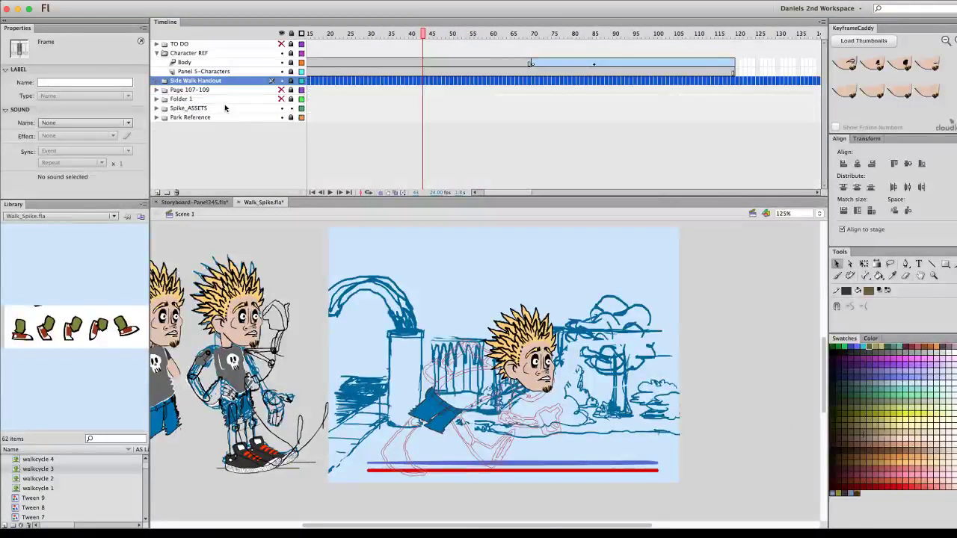
pyautogui.click(157, 108)
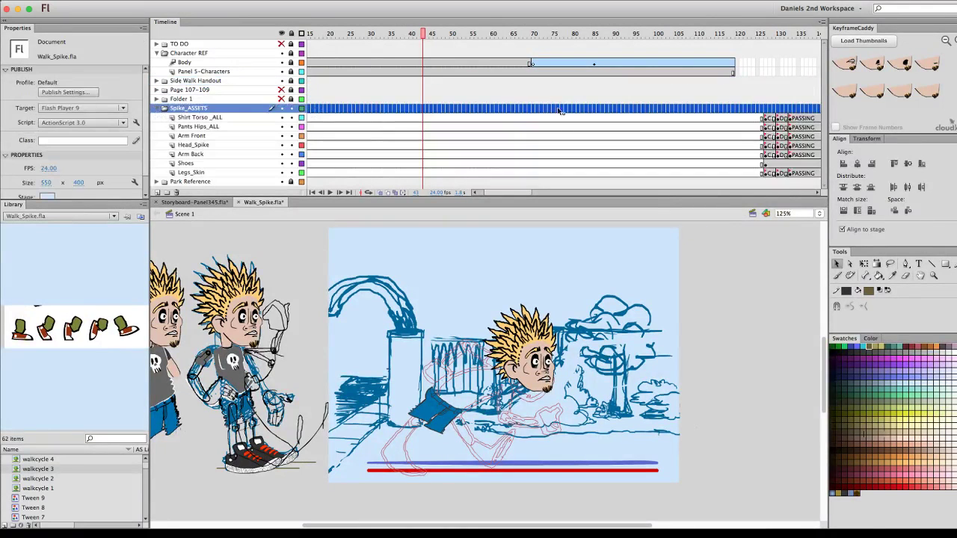
pyautogui.hscroll(10, 506, 70)
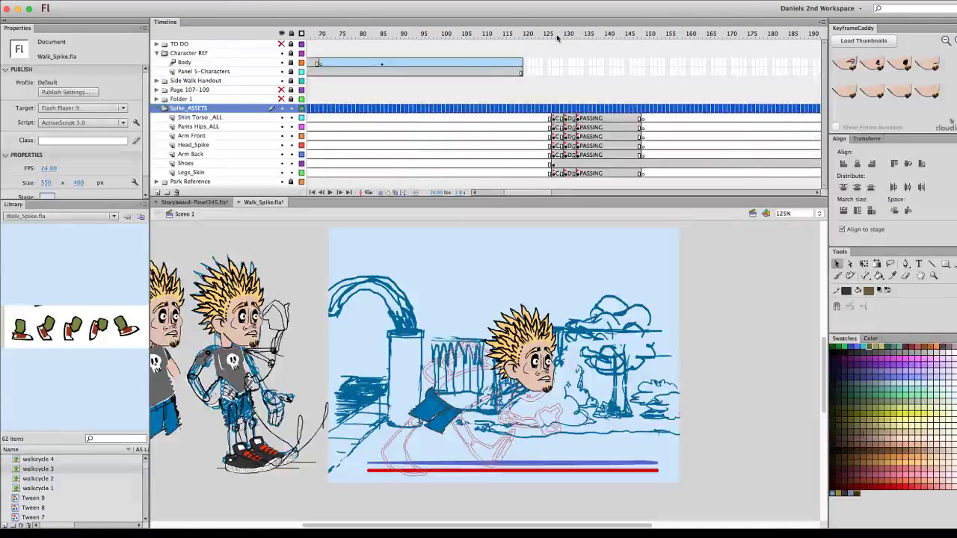
pyautogui.moveTo(559, 37)
pyautogui.mouseDown()
pyautogui.moveTo(547, 41)
pyautogui.moveTo(591, 44)
pyautogui.moveTo(554, 50)
pyautogui.mouseUp()
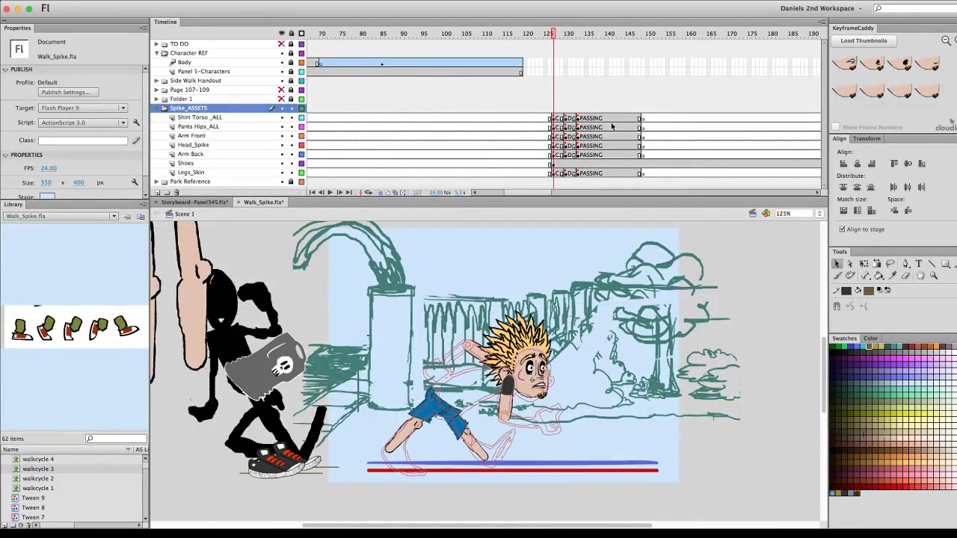
# Open the Shoe_Single symbol for editing in place and flip between its two frames, ending on frame 2
pyautogui.doubleClick(276, 471)
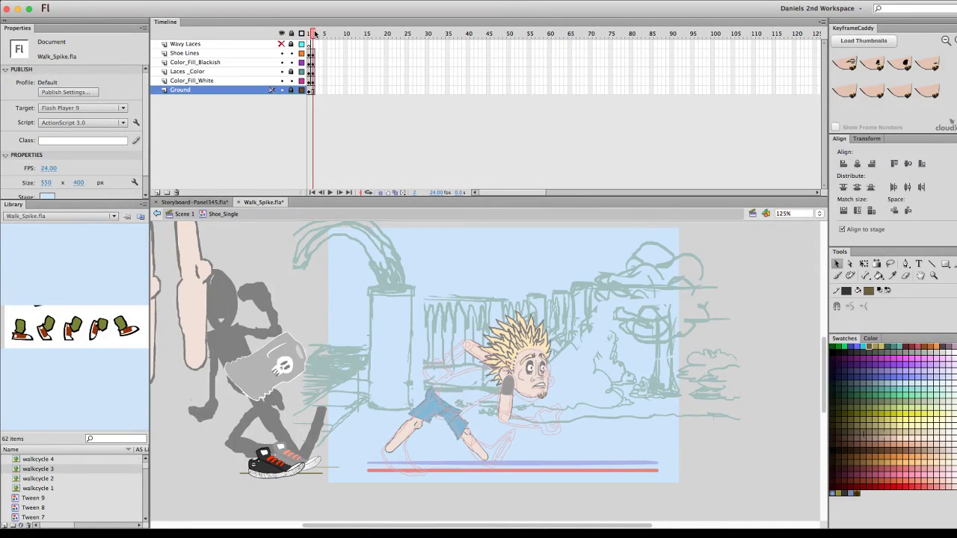
pyautogui.moveTo(309, 33); pyautogui.dragTo(313, 34)
pyautogui.moveTo(310, 36); pyautogui.dragTo(312, 36)
pyautogui.hscroll(-3, 379, 402)
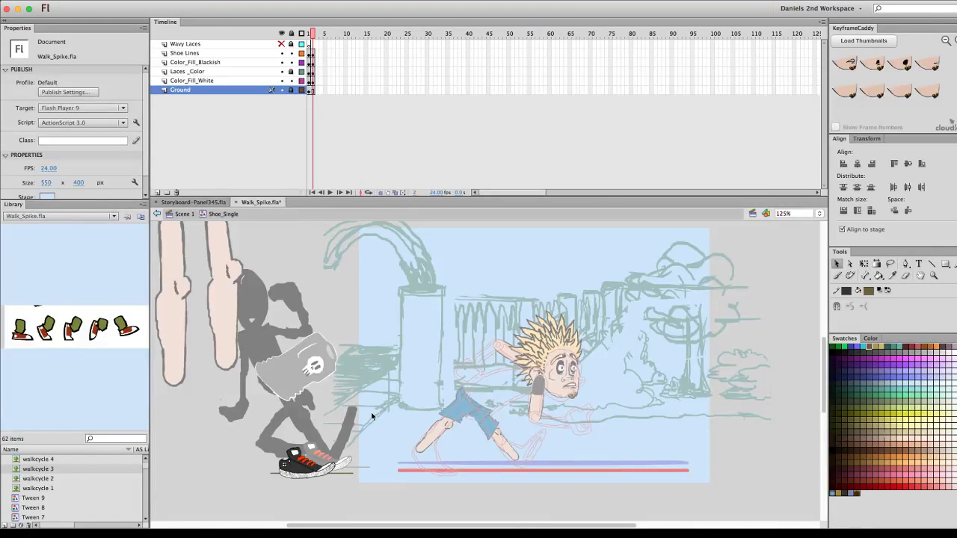
# Select the shoe artwork on frame 2 to inspect it, deselect it, and hide and show the Color_Fill_White layer
pyautogui.hotkey('ctrl', '=')
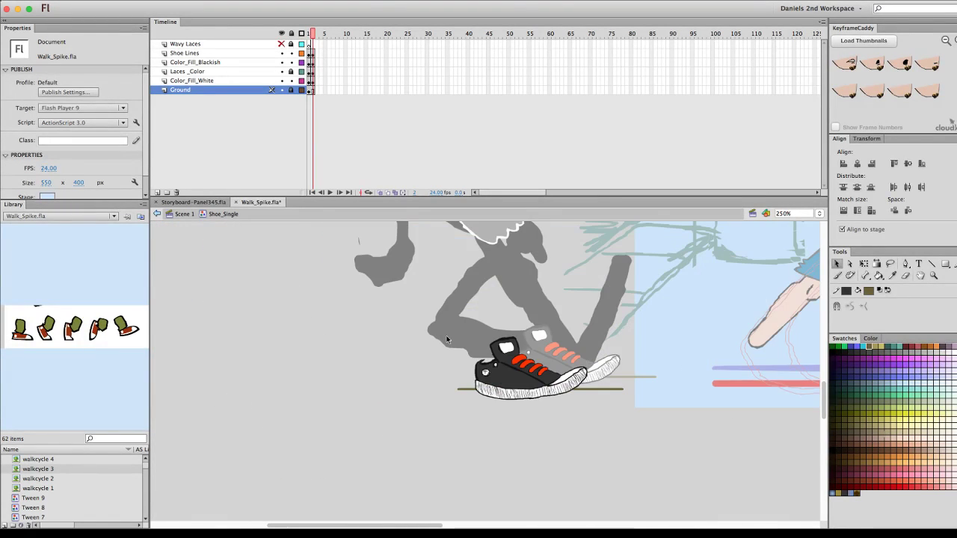
pyautogui.scroll(5, 446, 340)
pyautogui.hscroll(3, 446, 341)
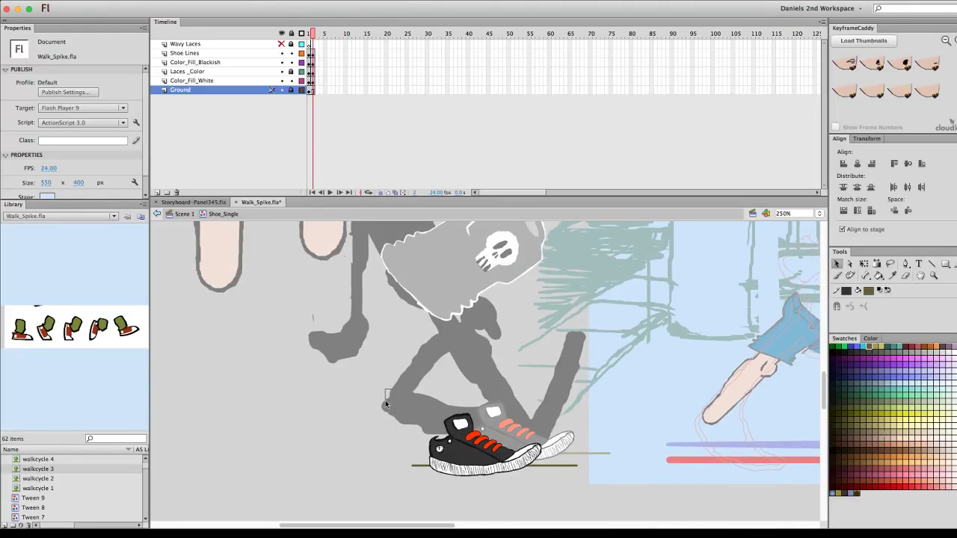
pyautogui.moveTo(386, 404); pyautogui.dragTo(611, 498)
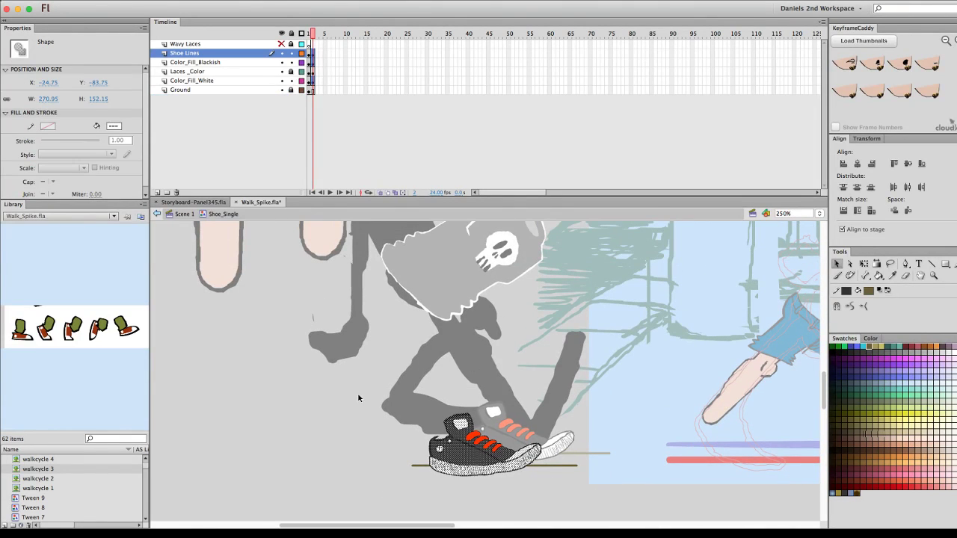
pyautogui.click(432, 481)
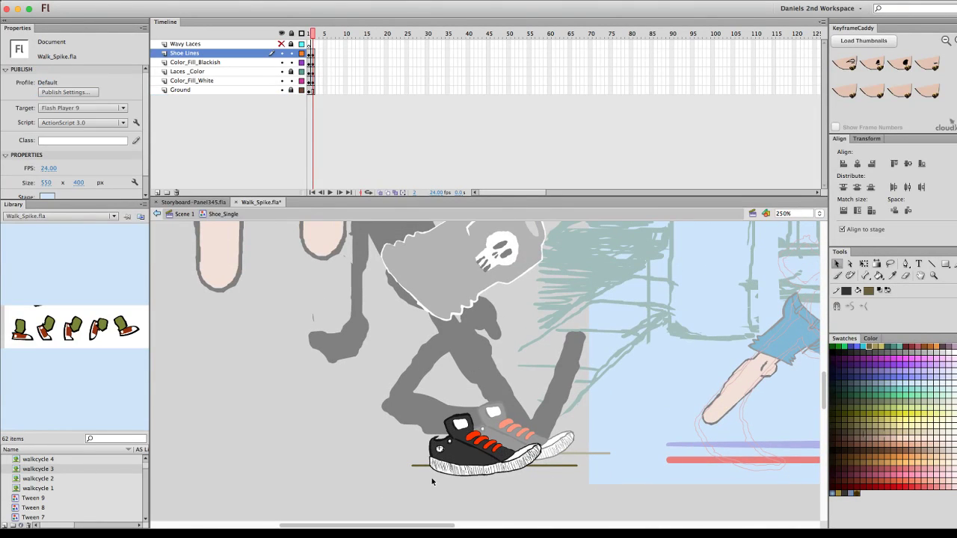
pyautogui.click(282, 81)
pyautogui.click(281, 81)
pyautogui.scroll(1, 479, 410)
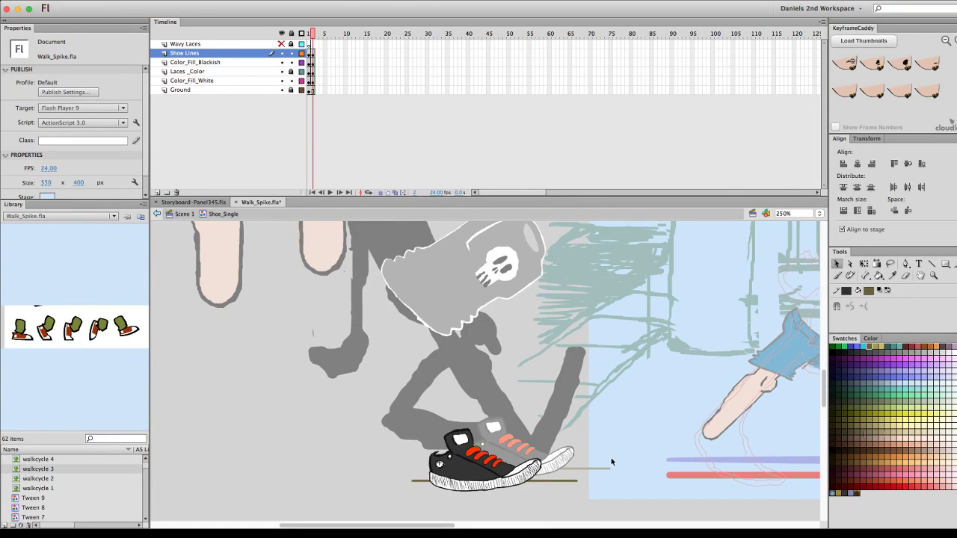
# Hide and show the Laces_Color and Color_Fill_Blackish layers to check which shoe artwork each one holds
pyautogui.click(281, 71)
pyautogui.click(281, 72)
pyautogui.click(282, 62)
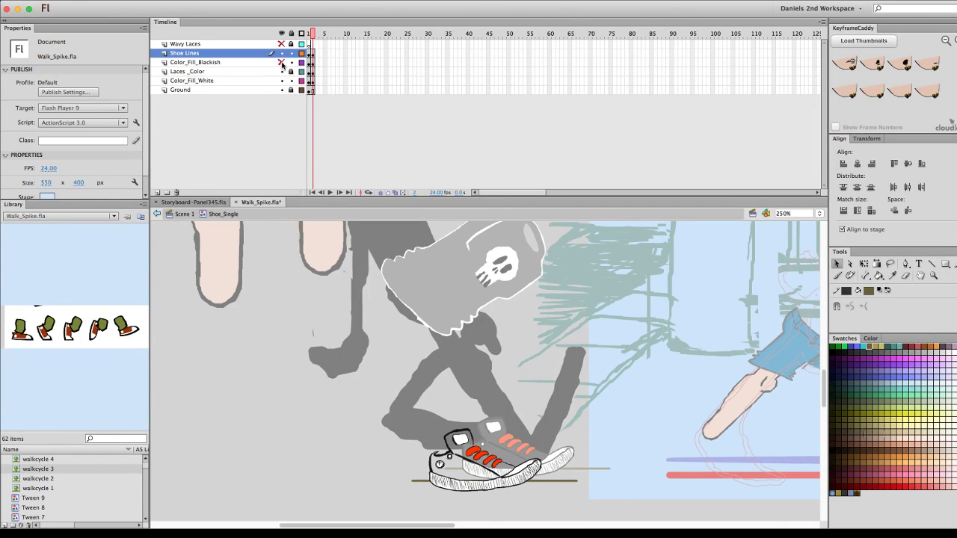
pyautogui.click(282, 63)
pyautogui.click(282, 62)
pyautogui.click(282, 63)
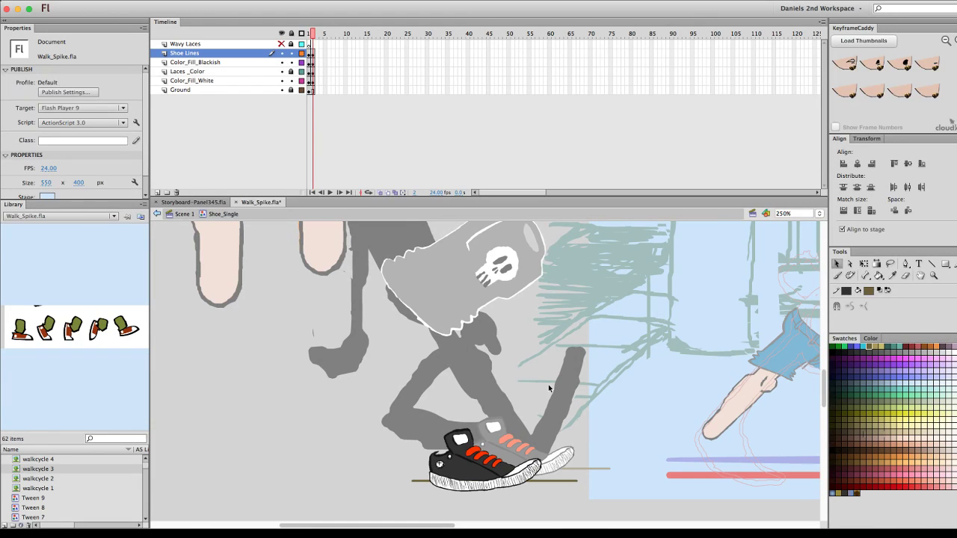
# Select the toe end of the shoe artwork on frame 2 with a rectangular selection, and deselect it
pyautogui.press('super+equal')
pyautogui.hscroll(3, 550, 424)
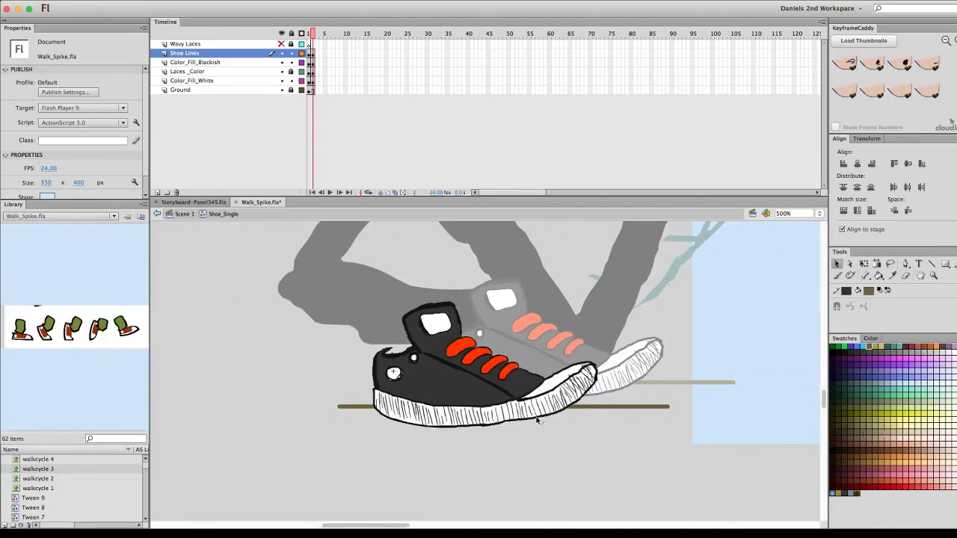
pyautogui.scroll(2, 536, 418)
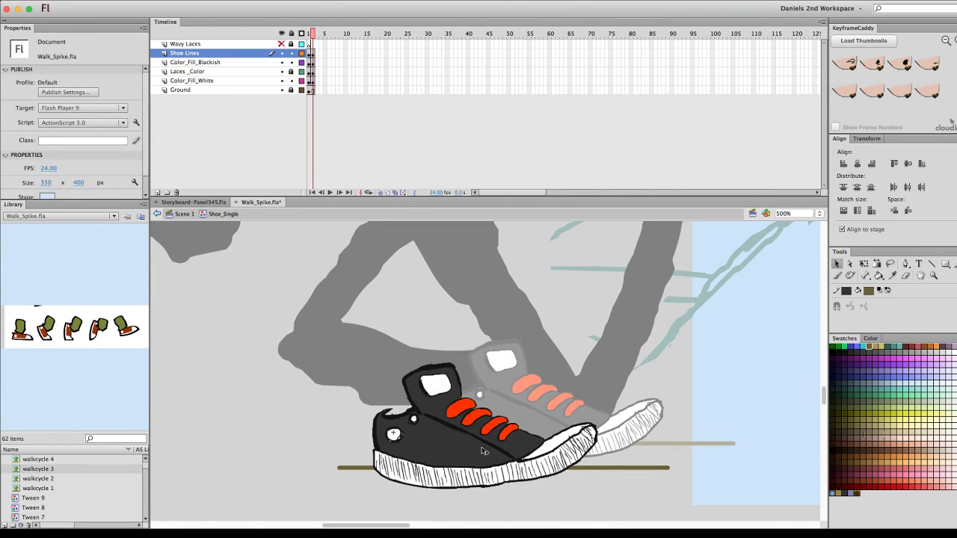
pyautogui.moveTo(611, 392)
pyautogui.mouseDown()
pyautogui.moveTo(538, 513)
pyautogui.moveTo(525, 501)
pyautogui.moveTo(540, 488)
pyautogui.moveTo(519, 499)
pyautogui.mouseUp()
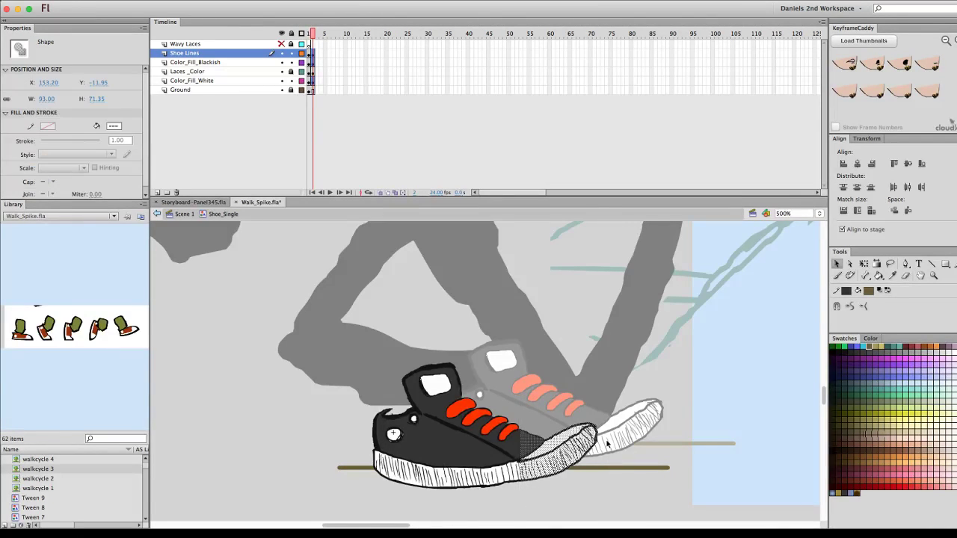
pyautogui.click(619, 367)
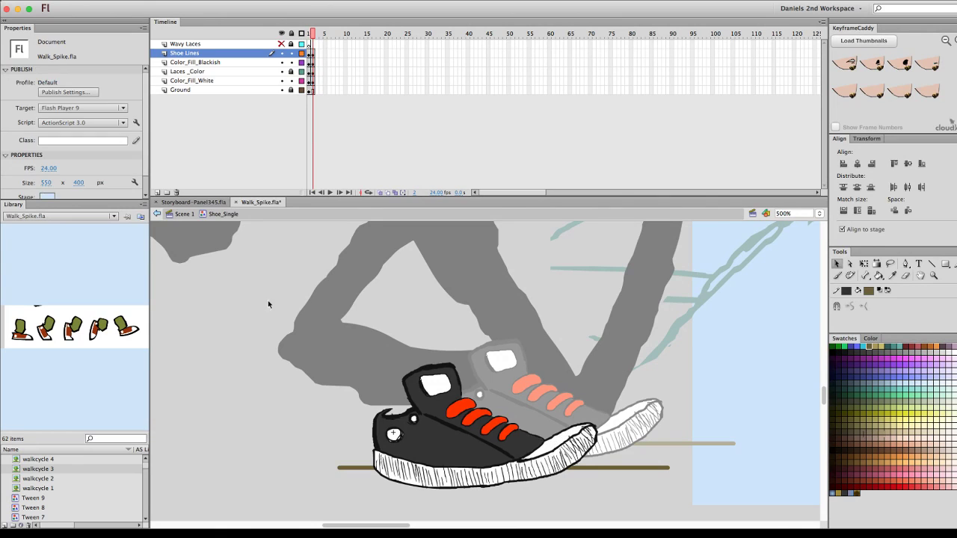
# Try to rotate the whole shoe clockwise on frame 2 with Free Transform so that the toe points down
pyautogui.moveTo(283, 300)
pyautogui.mouseDown()
pyautogui.moveTo(448, 421)
pyautogui.moveTo(594, 479)
pyautogui.moveTo(609, 517)
pyautogui.mouseUp()
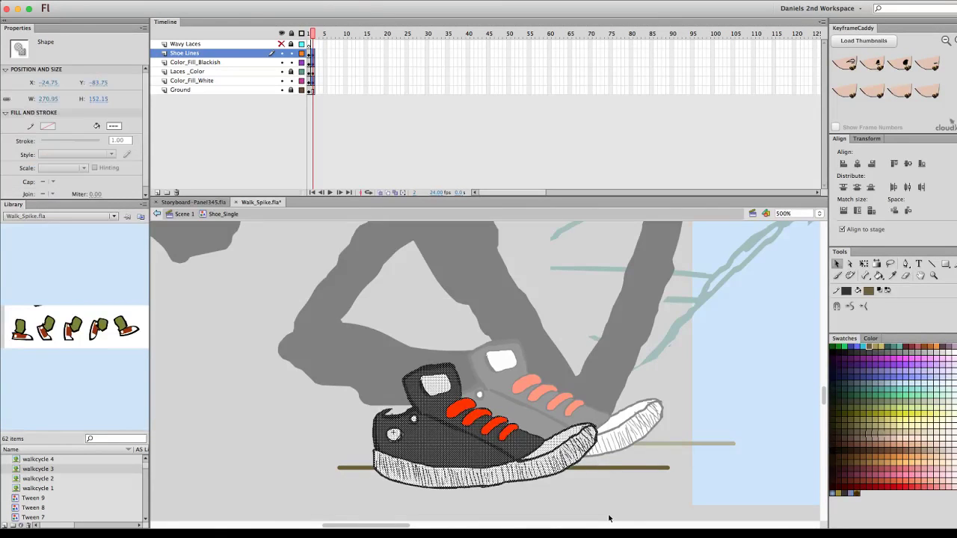
pyautogui.press('q')
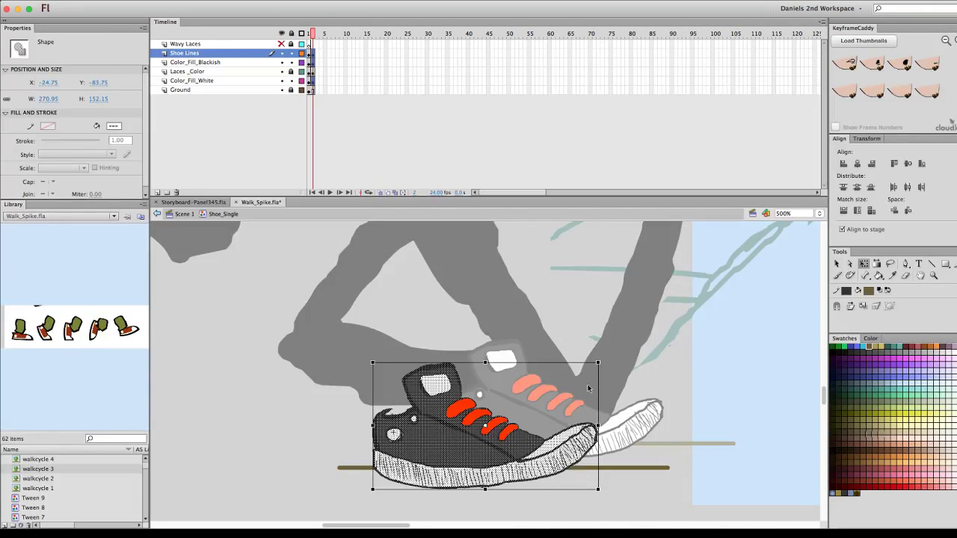
pyautogui.moveTo(608, 359); pyautogui.dragTo(638, 433)
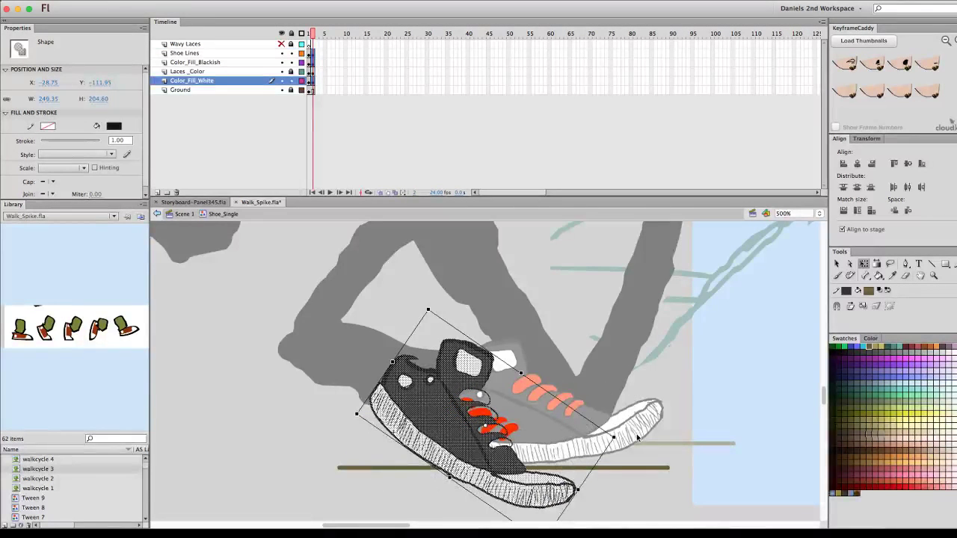
pyautogui.hotkey('ctrl', 'z')
pyautogui.click(605, 460)
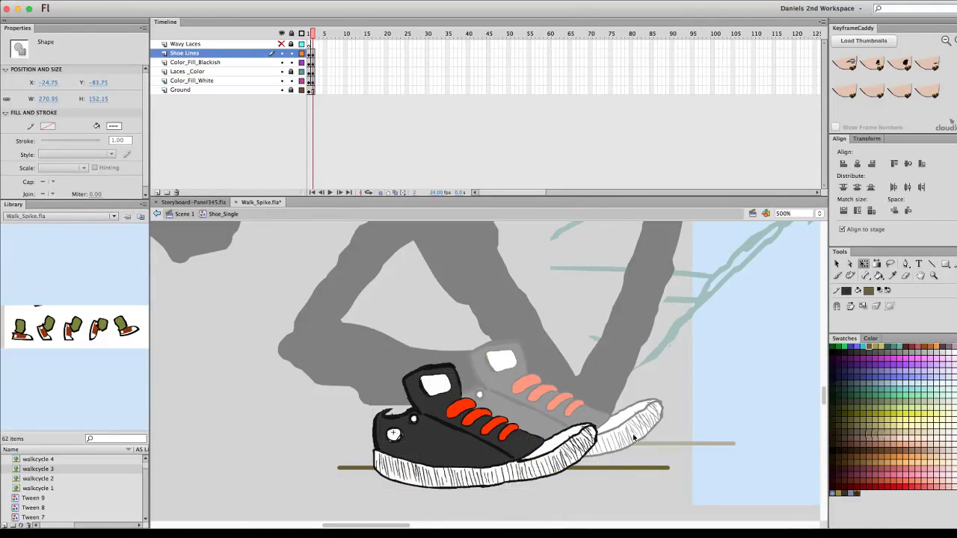
# Cut the toe section apart from the rest of the shoe artwork with a freehand Lasso selection, leaving it in place
pyautogui.press('l')
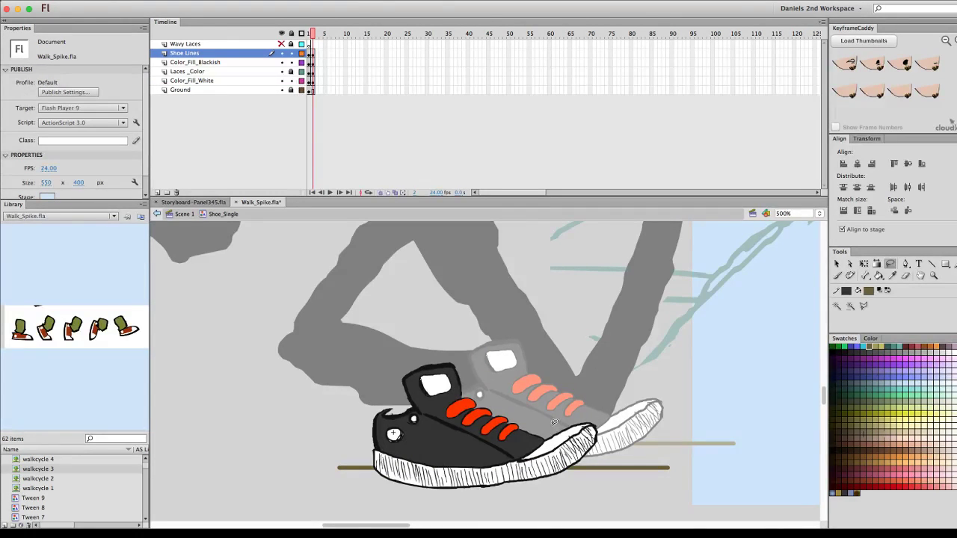
pyautogui.moveTo(554, 422)
pyautogui.mouseDown()
pyautogui.moveTo(505, 464)
pyautogui.moveTo(505, 487)
pyautogui.moveTo(524, 494)
pyautogui.moveTo(580, 476)
pyautogui.moveTo(606, 423)
pyautogui.moveTo(581, 411)
pyautogui.moveTo(554, 424)
pyautogui.mouseUp()
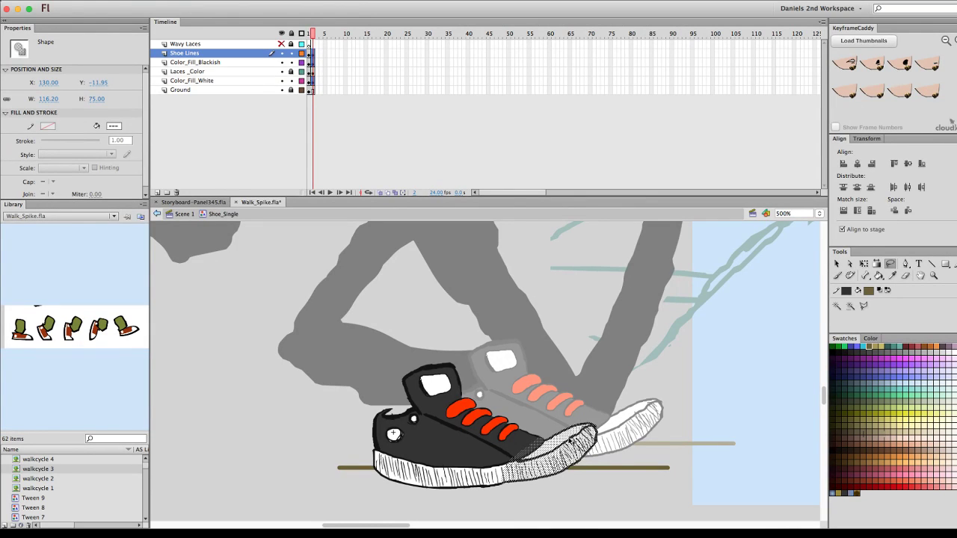
pyautogui.moveTo(570, 443); pyautogui.dragTo(565, 454)
pyautogui.press('super+z')
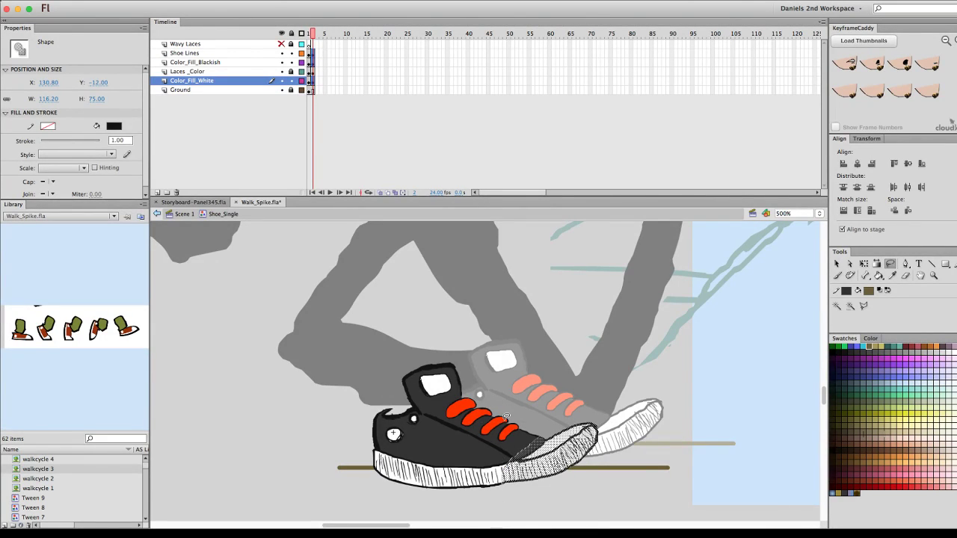
pyautogui.press('v')
pyautogui.click(508, 433)
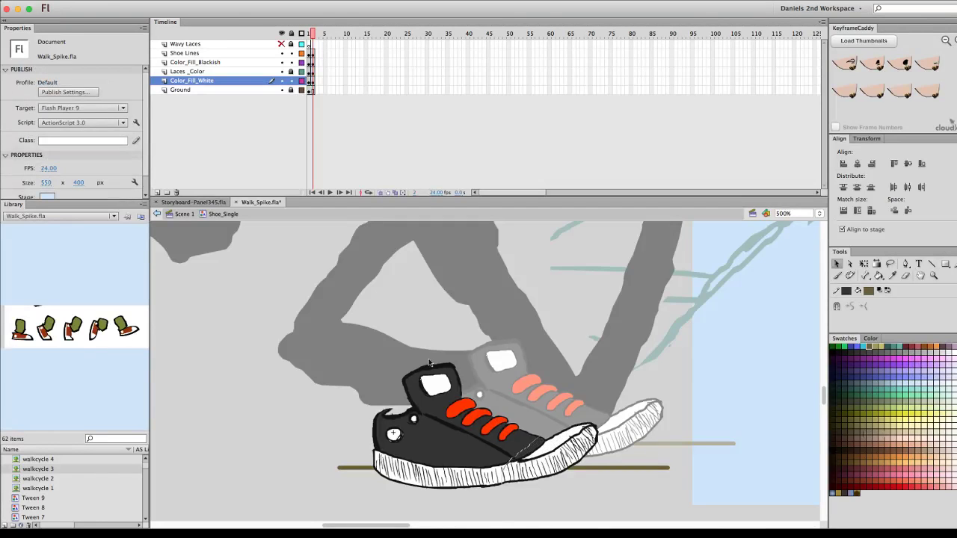
# Select the rear part of the shoe up to the toe cut and rotate it clockwise with Free Transform
pyautogui.moveTo(354, 357); pyautogui.dragTo(504, 511)
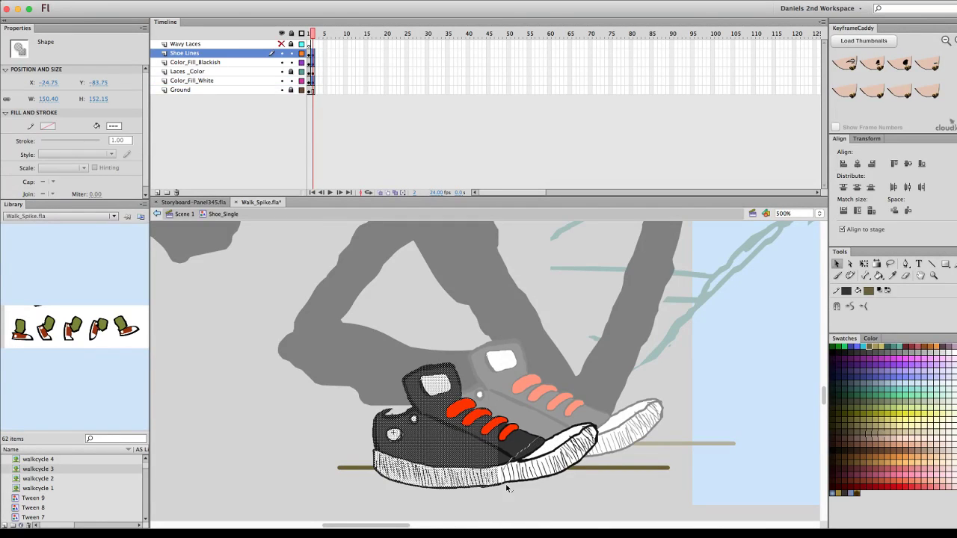
pyautogui.keyDown('shift'); pyautogui.click(512, 438); pyautogui.keyUp('shift')
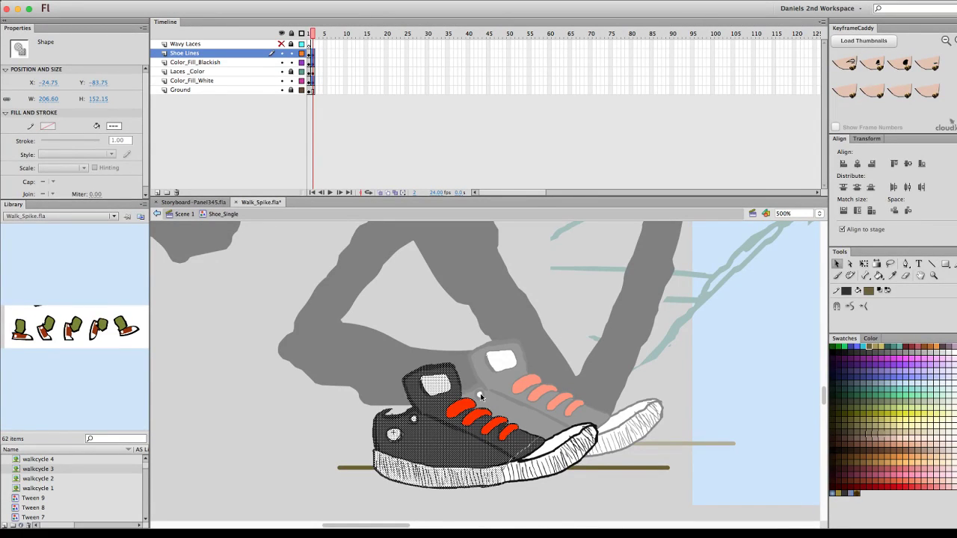
pyautogui.press('q')
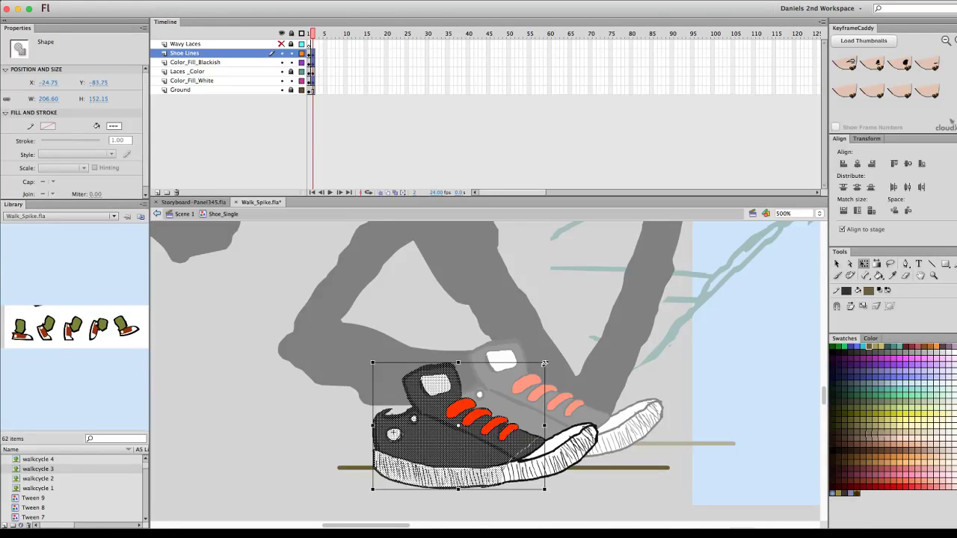
pyautogui.moveTo(550, 359); pyautogui.dragTo(562, 390)
pyautogui.click(562, 391)
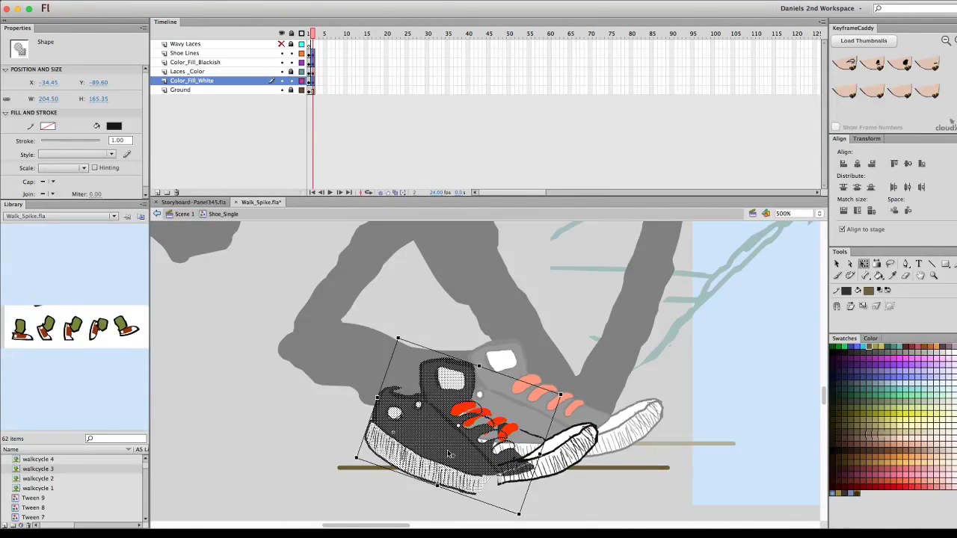
# Move the rotated rear part up to about X -36, Y -120 so the front of its sole meets the ground line
pyautogui.moveTo(452, 458); pyautogui.dragTo(452, 431)
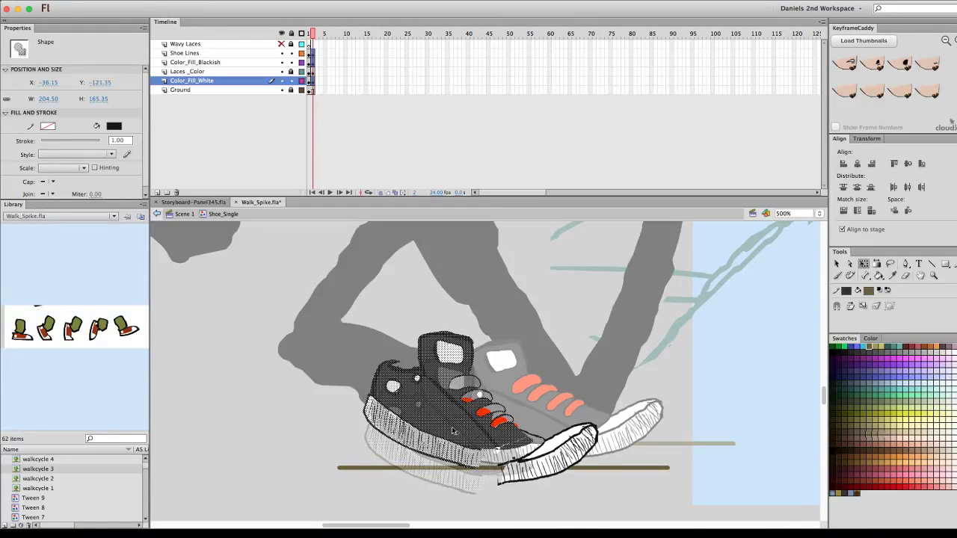
pyautogui.moveTo(453, 430); pyautogui.dragTo(452, 432)
pyautogui.scroll(1, 464, 434)
pyautogui.hscroll(1, 469, 436)
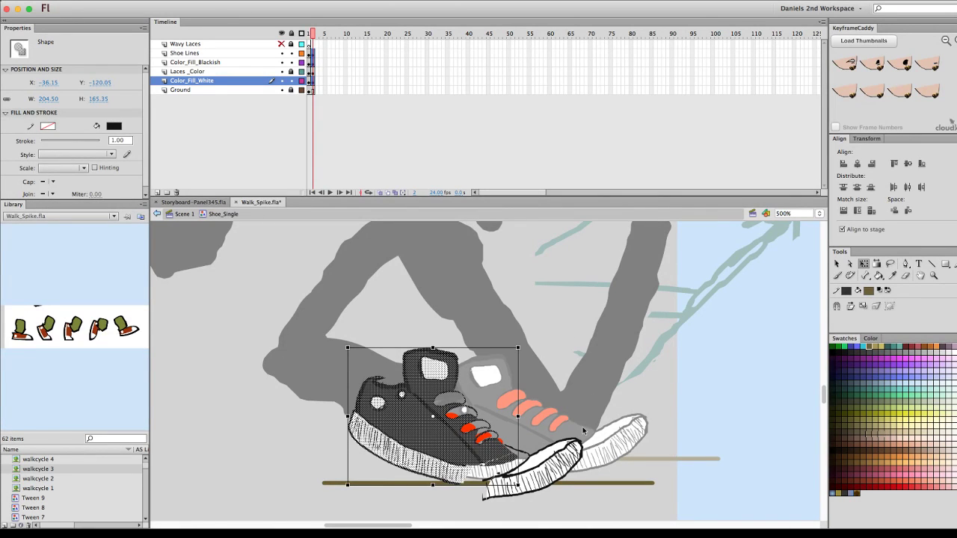
# Try to move only the toe section's line work toward the rotated rear part of the shoe
pyautogui.scroll(-3, 584, 380)
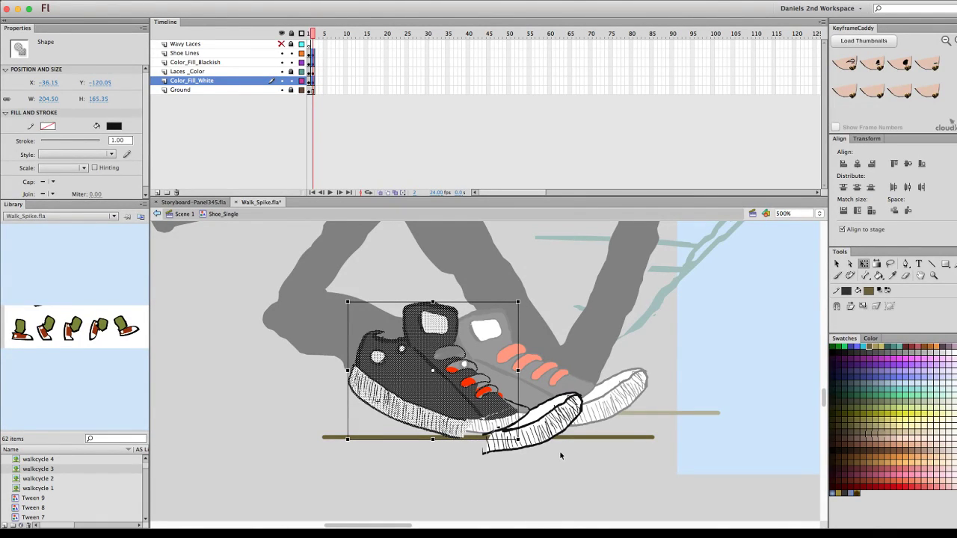
pyautogui.press('super+equal')
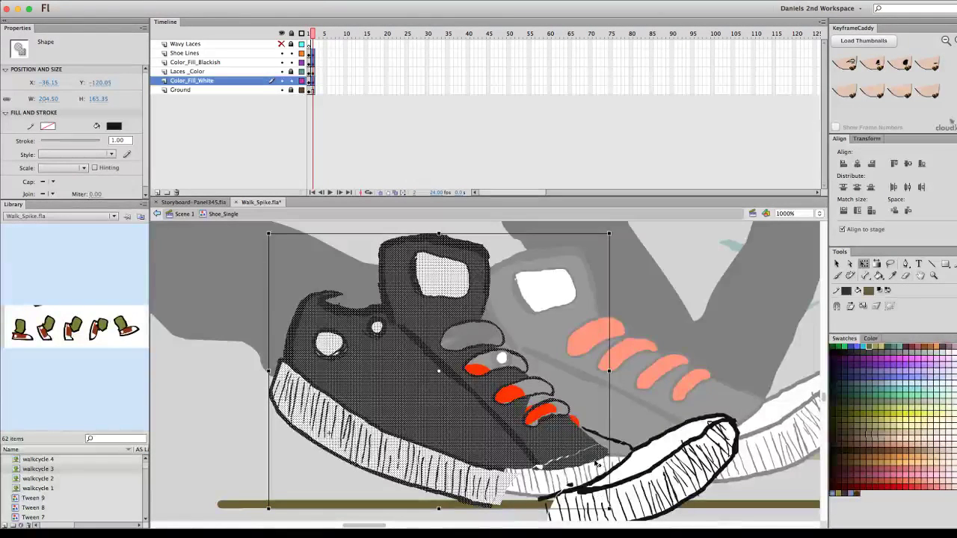
pyautogui.press('super+equal')
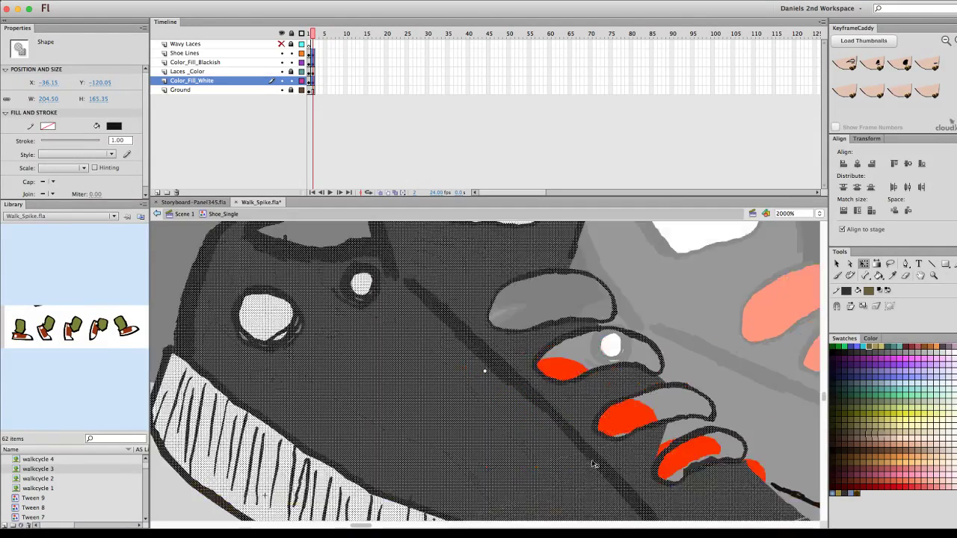
pyautogui.press('super+minus')
pyautogui.press('super+minus')
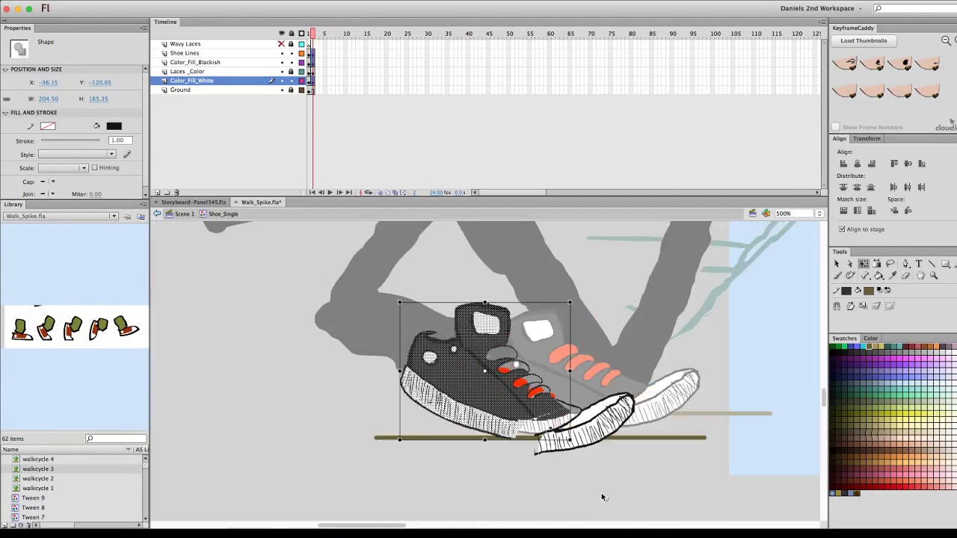
pyautogui.click(629, 413)
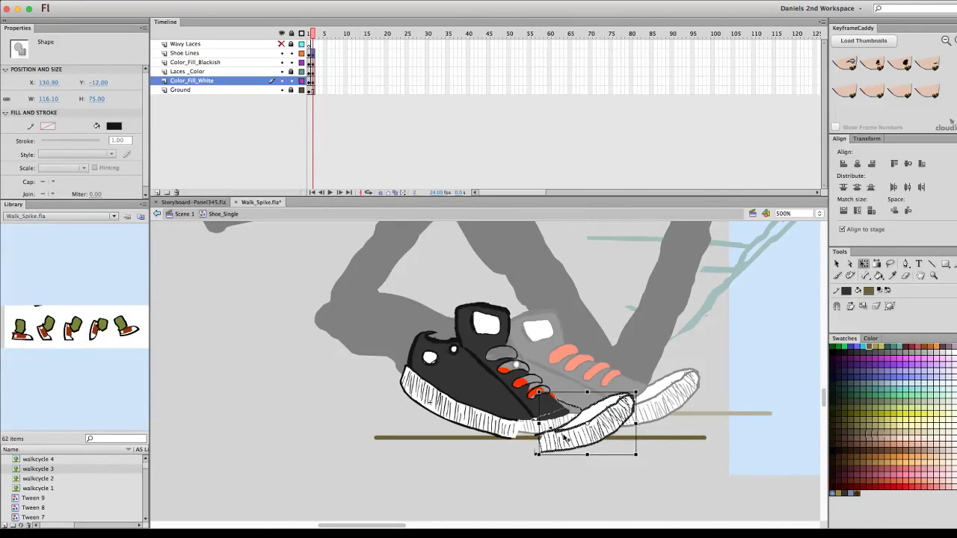
pyautogui.moveTo(568, 437); pyautogui.dragTo(550, 432)
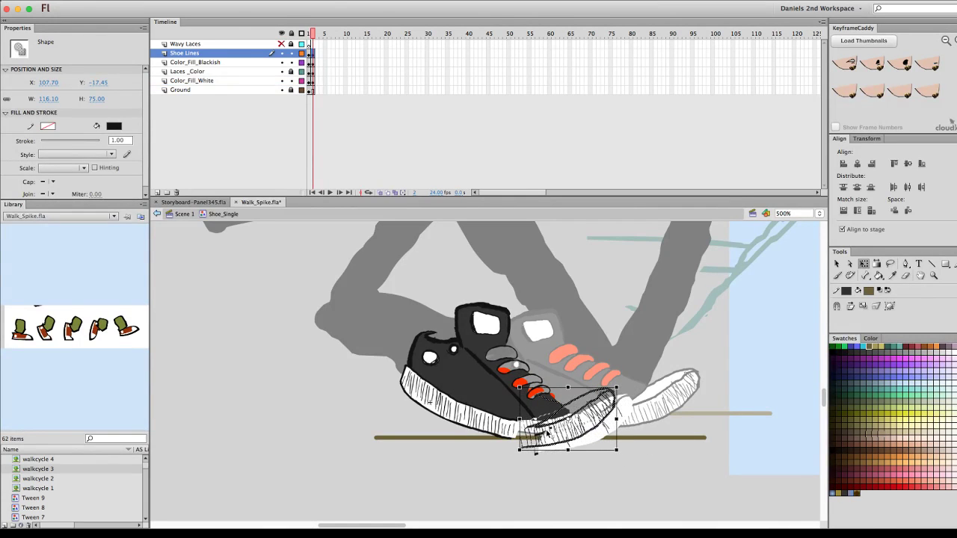
# Select the toe section's lines, white fills and edge pieces, and move it to about X 93, Y -30 to join the rear sole
pyautogui.click(598, 433)
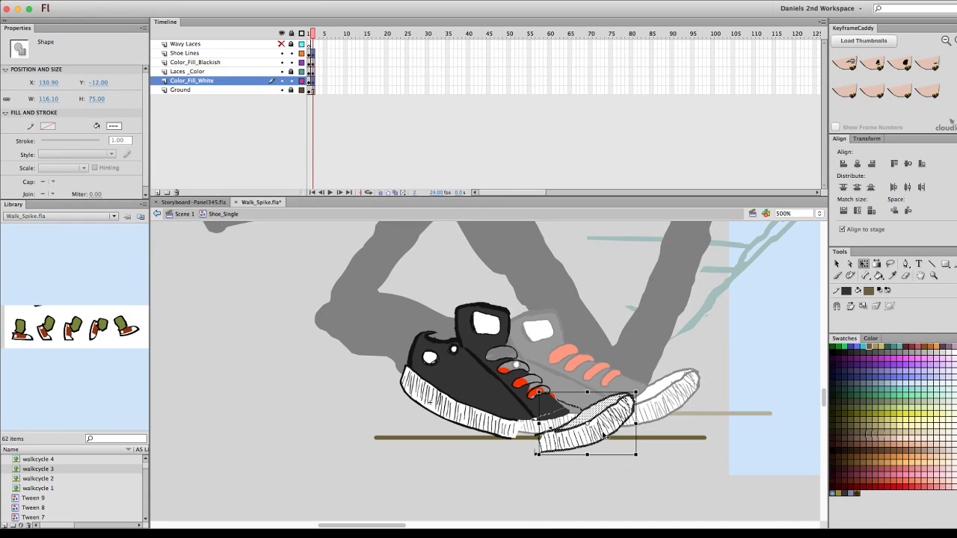
pyautogui.press('super+equal')
pyautogui.press('super+equal')
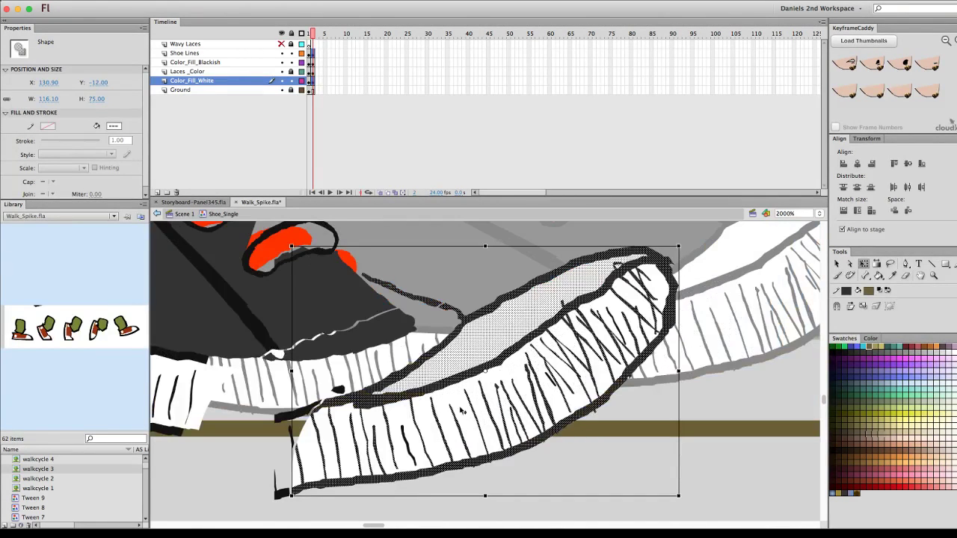
pyautogui.click(452, 401)
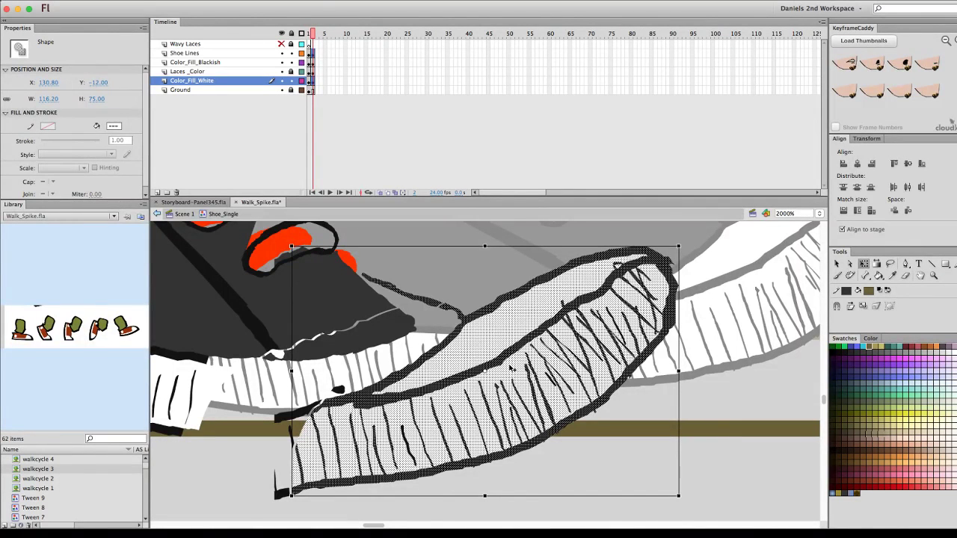
pyautogui.press('super+minus')
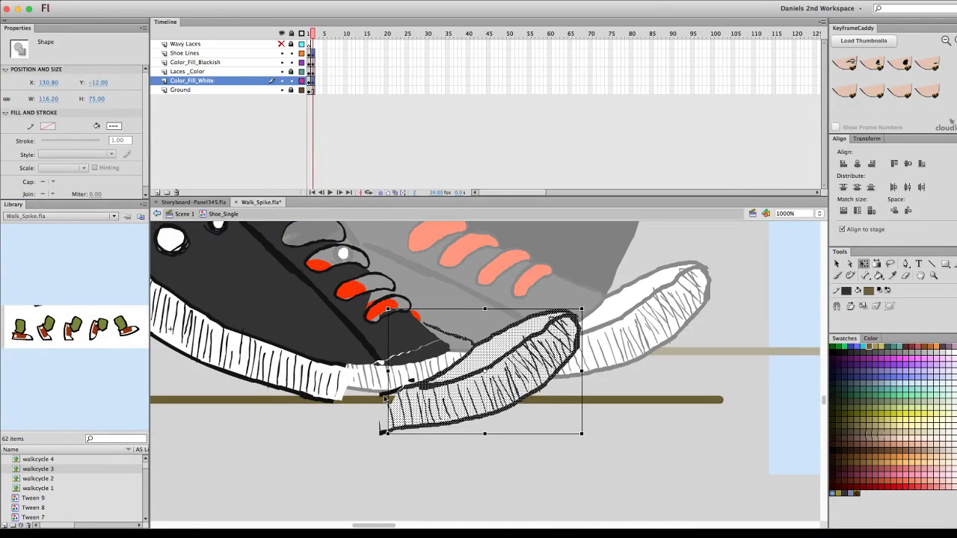
pyautogui.moveTo(383, 396); pyautogui.dragTo(374, 396)
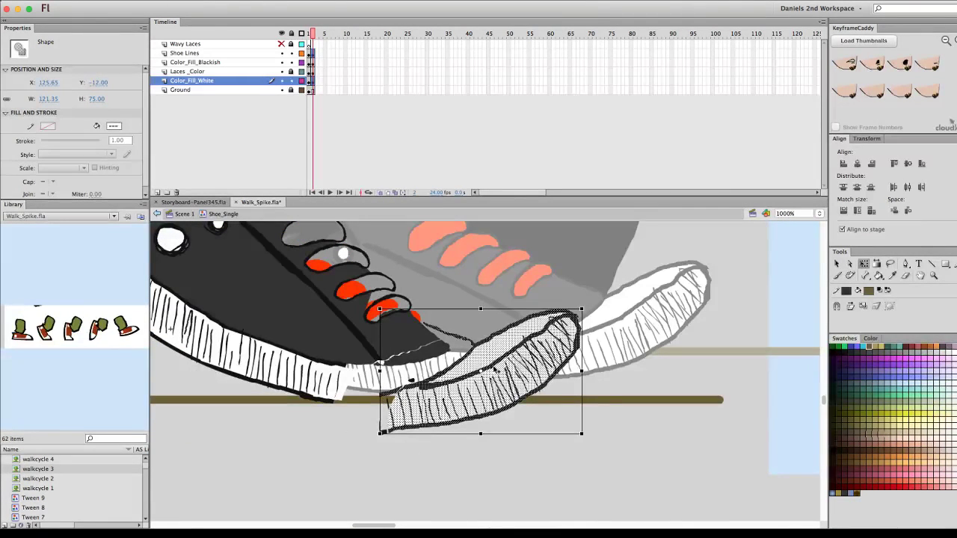
pyautogui.moveTo(497, 366); pyautogui.dragTo(443, 337)
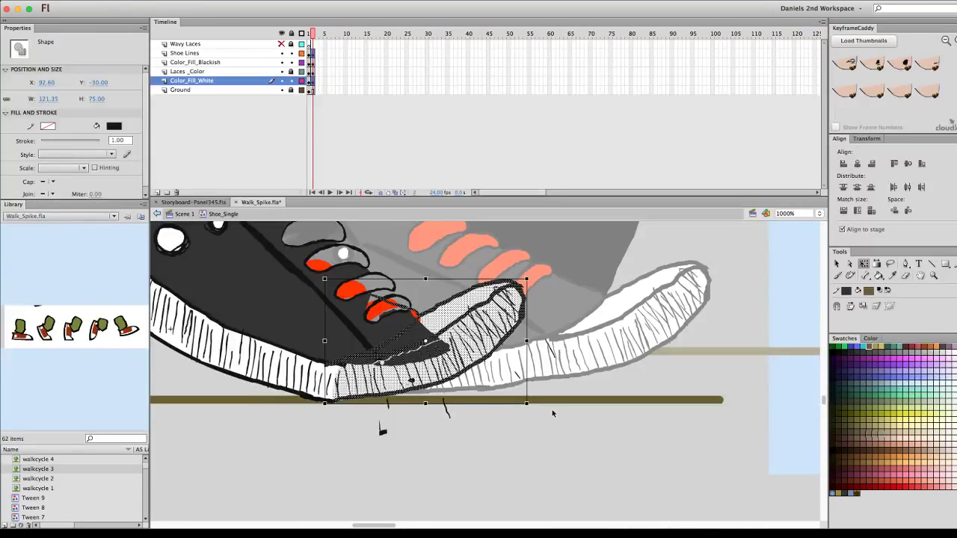
pyautogui.press('super+minus')
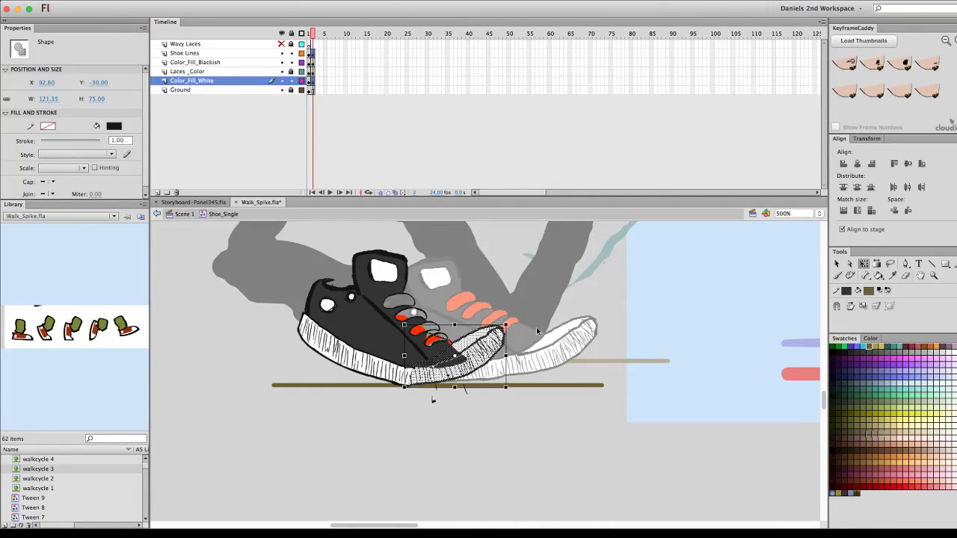
pyautogui.scroll(5, 543, 377)
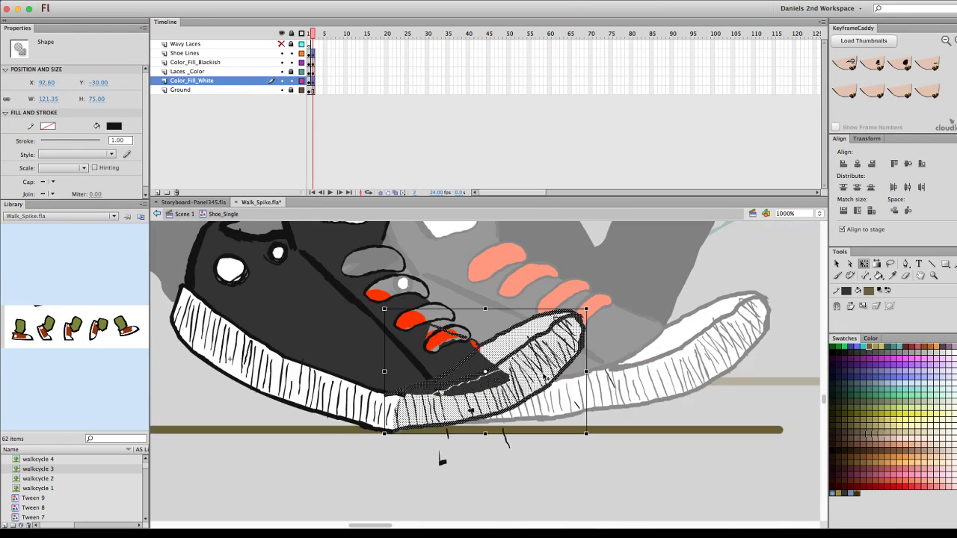
pyautogui.scroll(1, 545, 373)
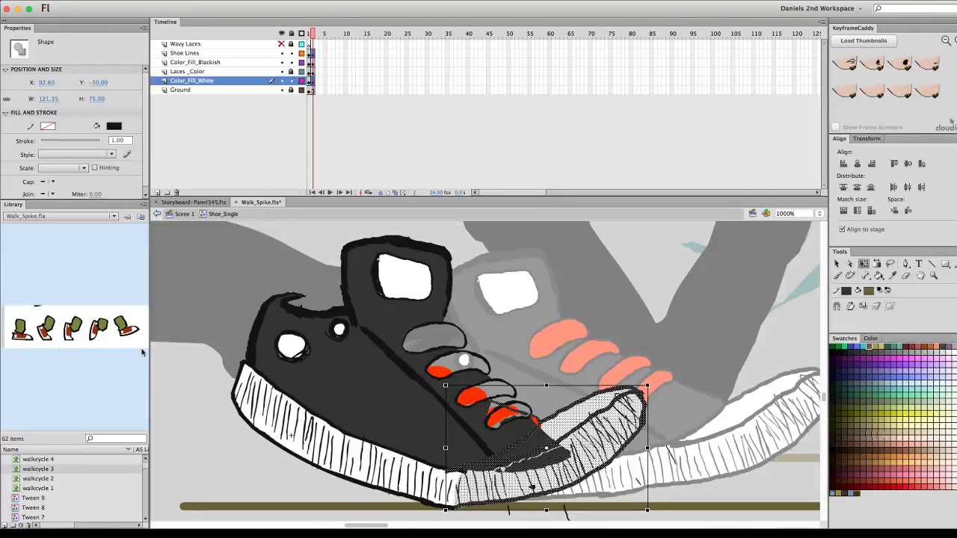
# Widen the Library panel to enlarge the walkcycle 3 reference preview and give the item list more height
pyautogui.moveTo(150, 351); pyautogui.dragTo(395, 327)
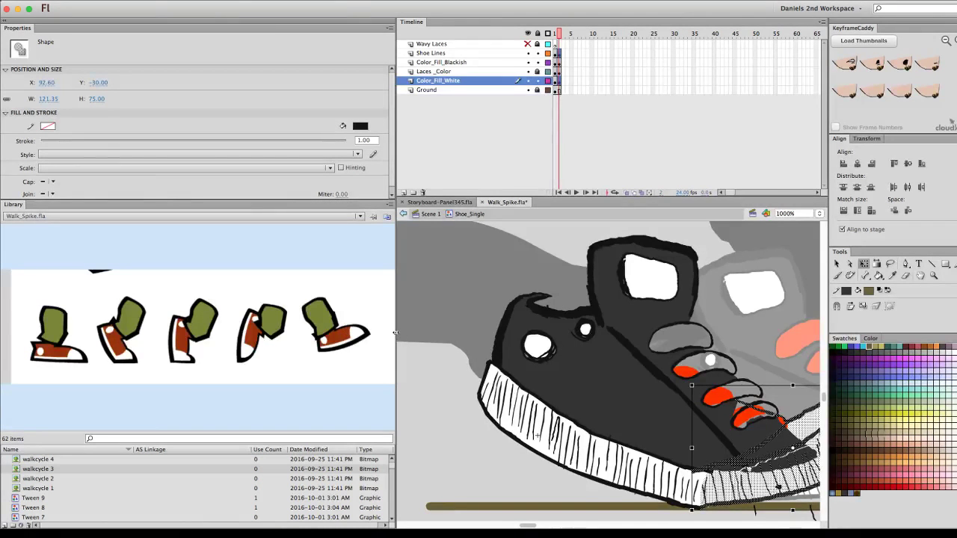
pyautogui.moveTo(396, 335); pyautogui.dragTo(382, 336)
pyautogui.moveTo(254, 323); pyautogui.dragTo(206, 405)
pyautogui.moveTo(284, 395); pyautogui.dragTo(200, 390)
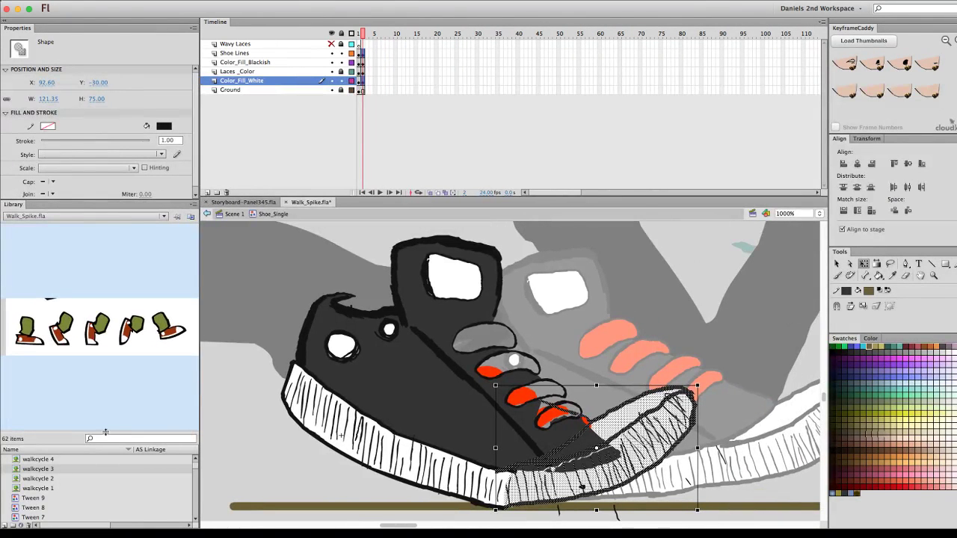
pyautogui.moveTo(107, 432); pyautogui.dragTo(106, 316)
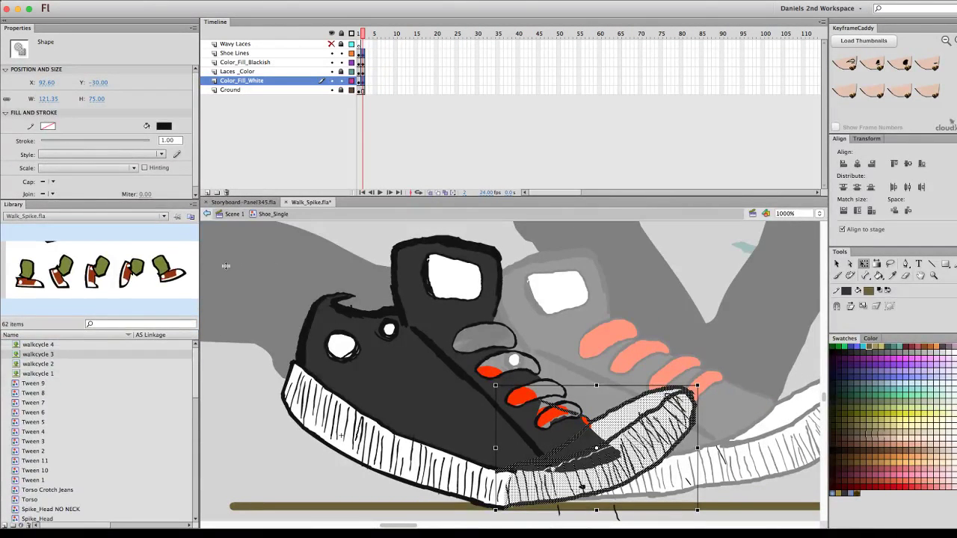
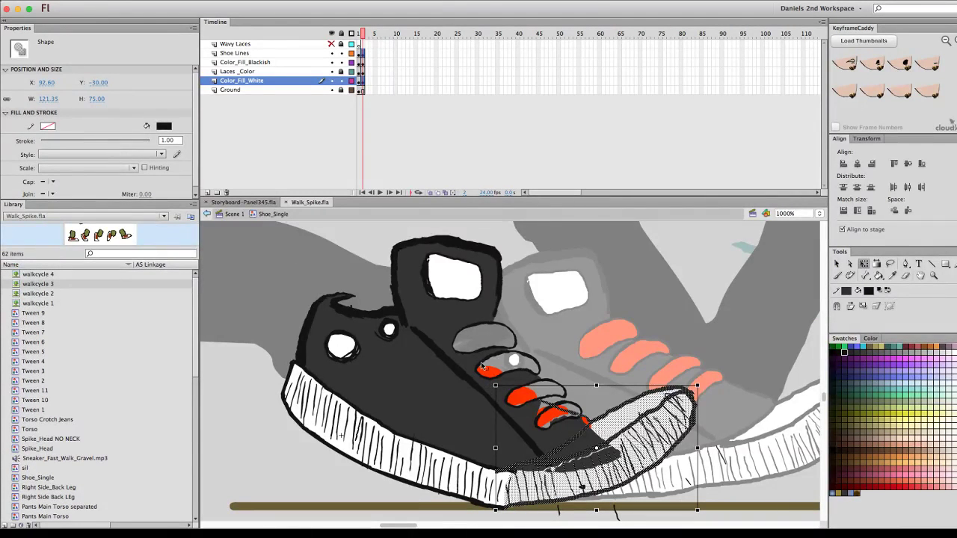
# Deselect the repositioned toe section and switch to the Selection tool
pyautogui.scroll(-2, 481, 369)
pyautogui.scroll(2, 481, 369)
pyautogui.hscroll(2, 481, 369)
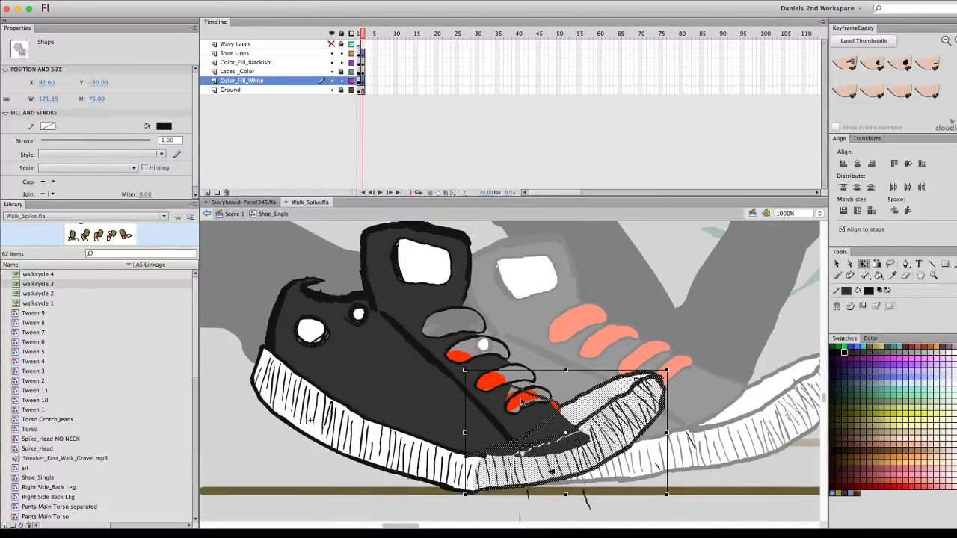
pyautogui.click(585, 354)
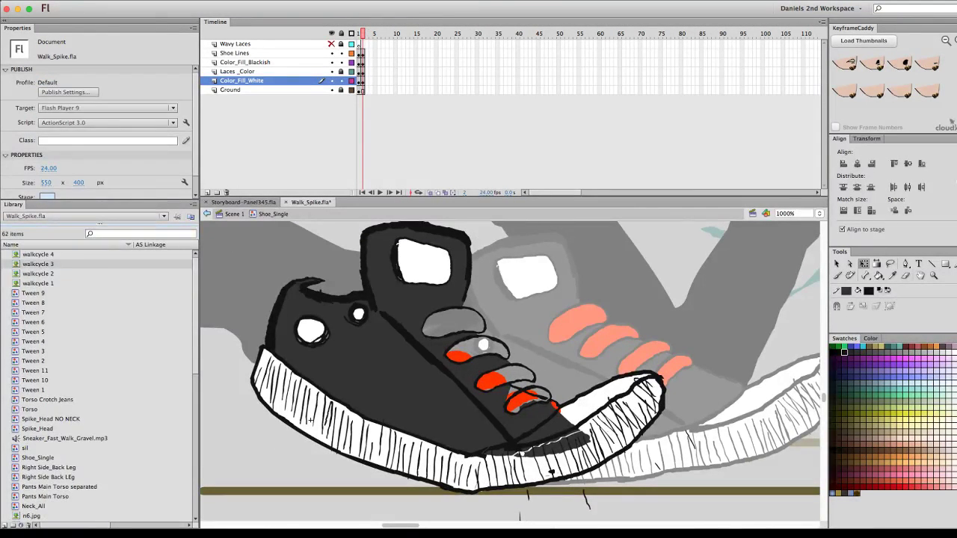
pyautogui.click(836, 264)
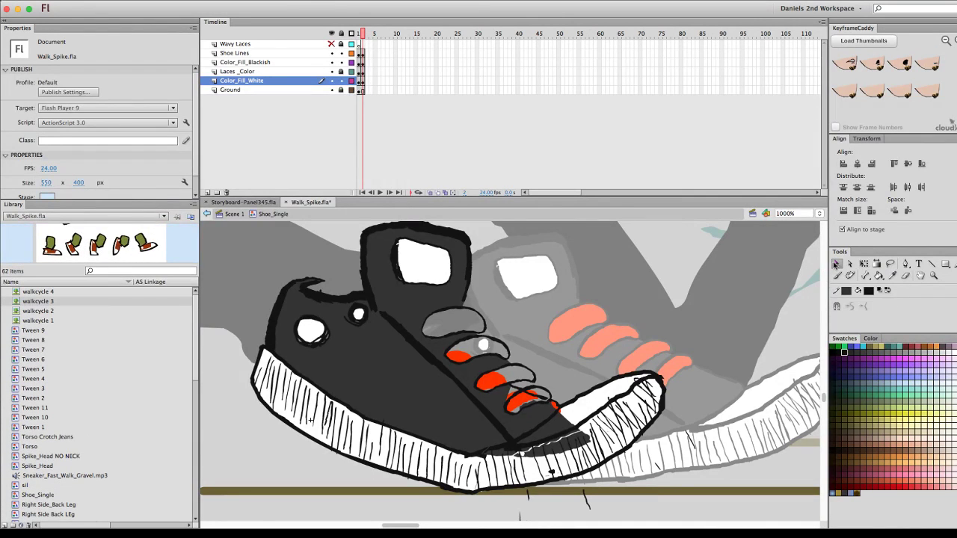
# Scrub back and forth between frames 1 and 2 to compare the flat and heel-raised shoe poses
pyautogui.click(359, 34)
pyautogui.moveTo(359, 34); pyautogui.dragTo(363, 34)
pyautogui.moveTo(363, 35); pyautogui.dragTo(363, 35)
pyautogui.moveTo(362, 35); pyautogui.dragTo(359, 35)
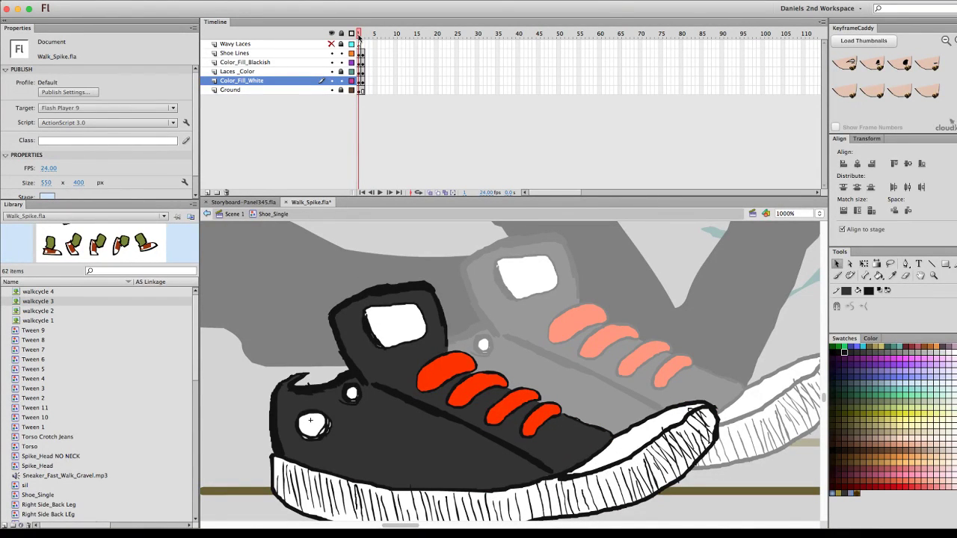
pyautogui.click(362, 37)
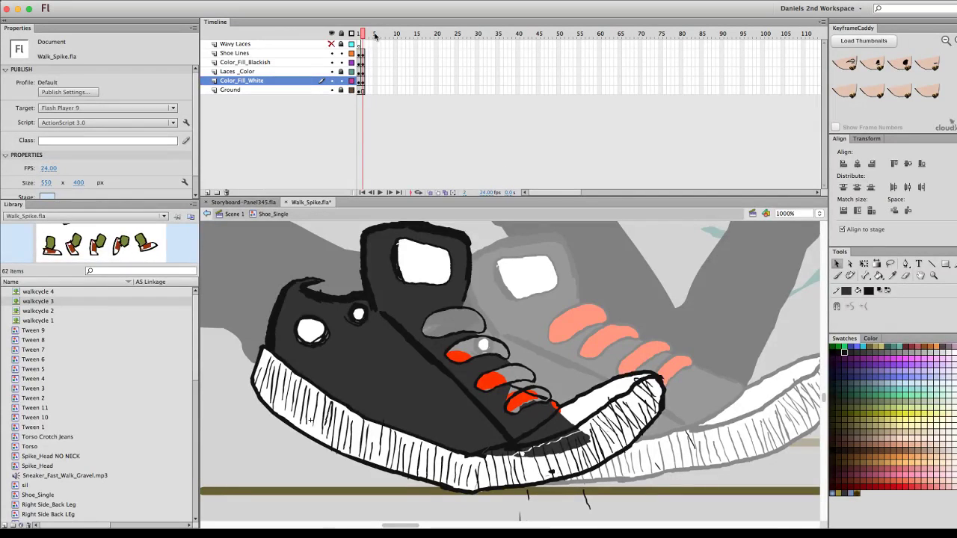
pyautogui.moveTo(364, 38); pyautogui.dragTo(359, 38)
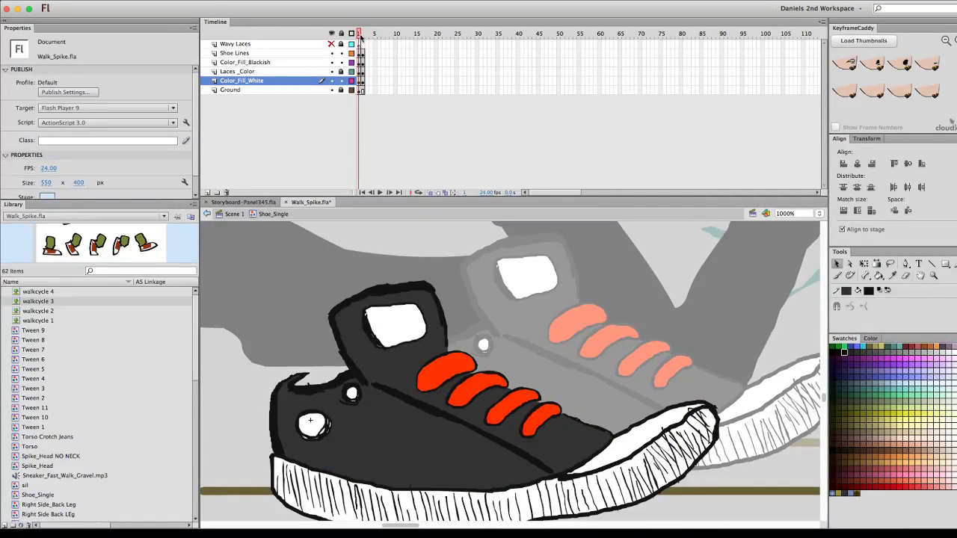
pyautogui.moveTo(359, 38); pyautogui.dragTo(363, 37)
pyautogui.press('super+minus')
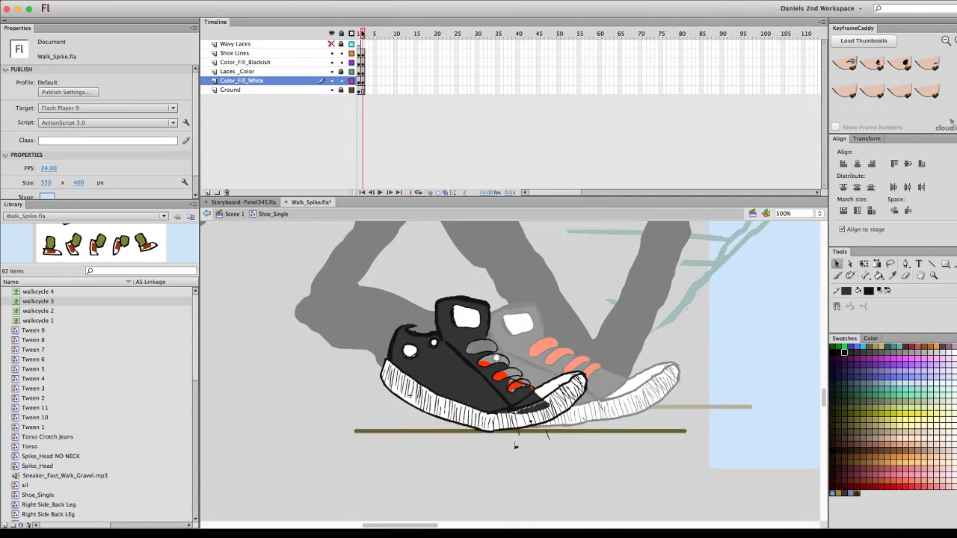
pyautogui.moveTo(362, 34); pyautogui.dragTo(363, 39)
pyautogui.moveTo(361, 35); pyautogui.dragTo(364, 40)
# Select frame 2's shoe lines, blackish fills and white fills, and rotate the shoe clockwise with Free Transform, placing it at about X -35, Y -123
pyautogui.click(362, 54)
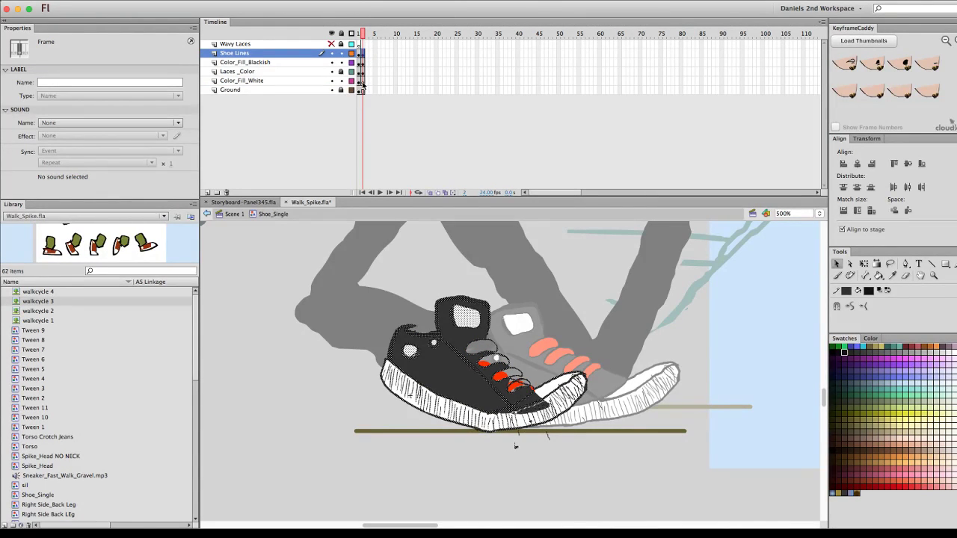
pyautogui.click(362, 81)
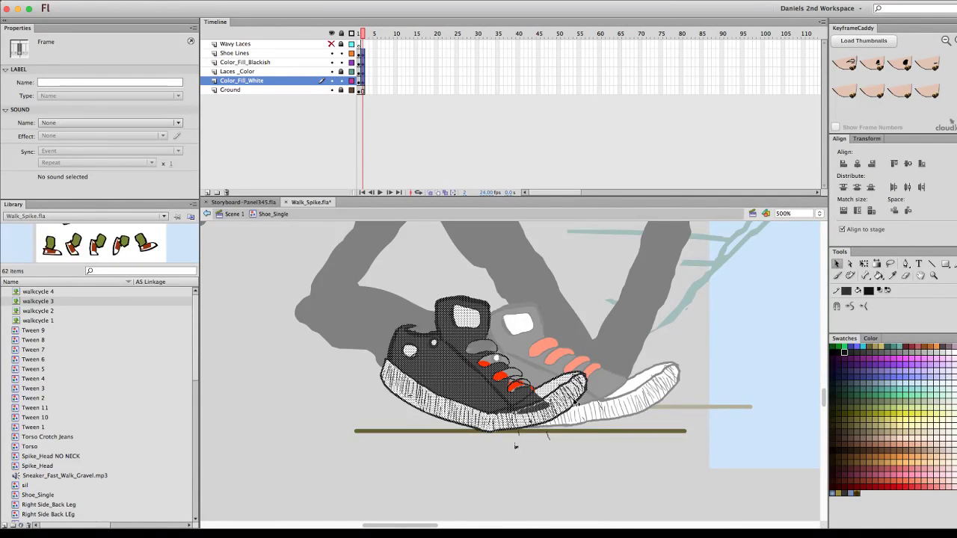
pyautogui.press('q')
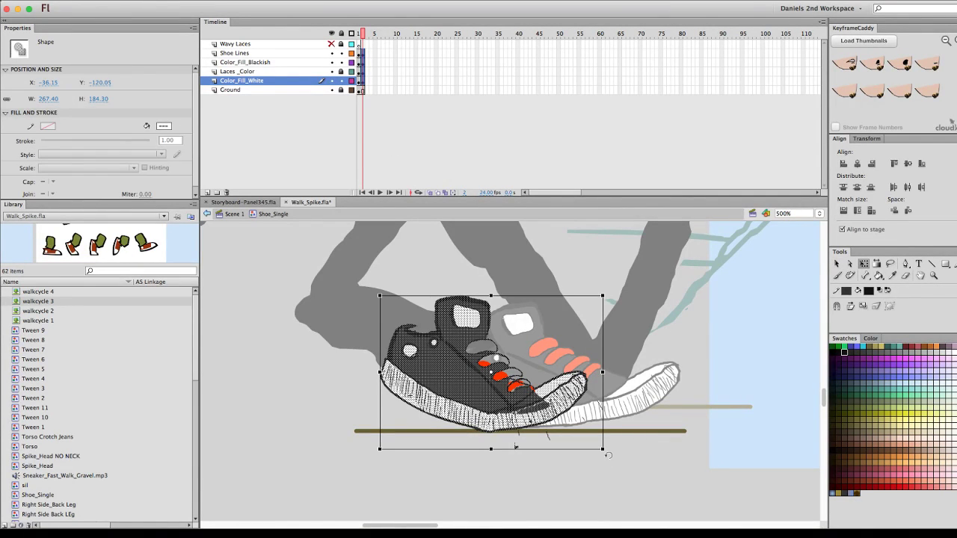
pyautogui.moveTo(608, 452); pyautogui.dragTo(584, 466)
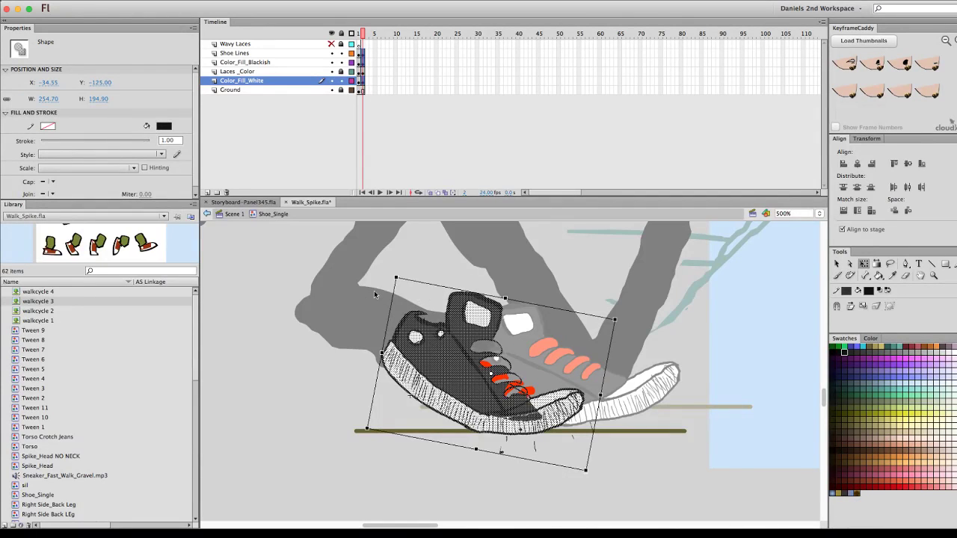
pyautogui.hotkey('ctrl', 'z')
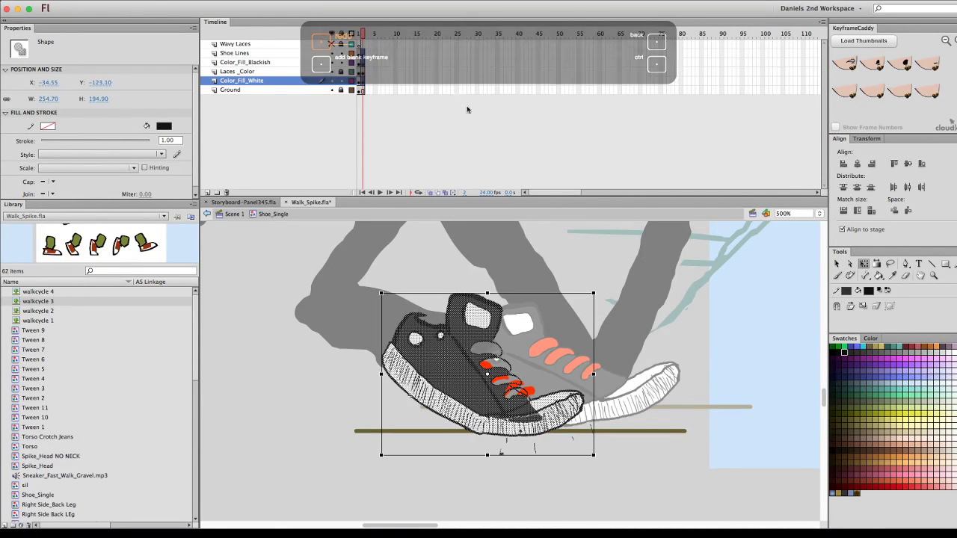
pyautogui.press('F7')
pyautogui.click(566, 273)
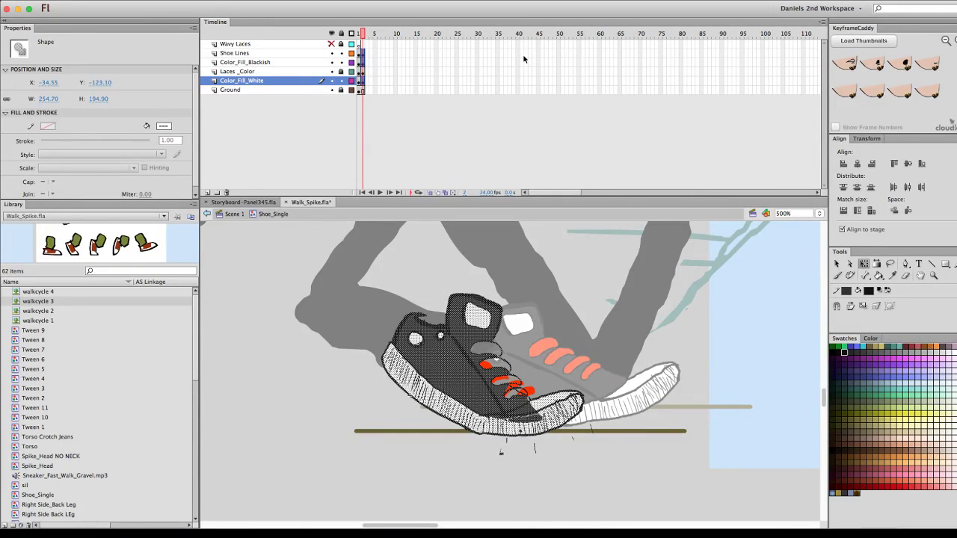
# Try to nudge the rotated shoe up to about Y -127 so its sole meets the ground line
pyautogui.press('super+equal')
pyautogui.scroll(1, 530, 387)
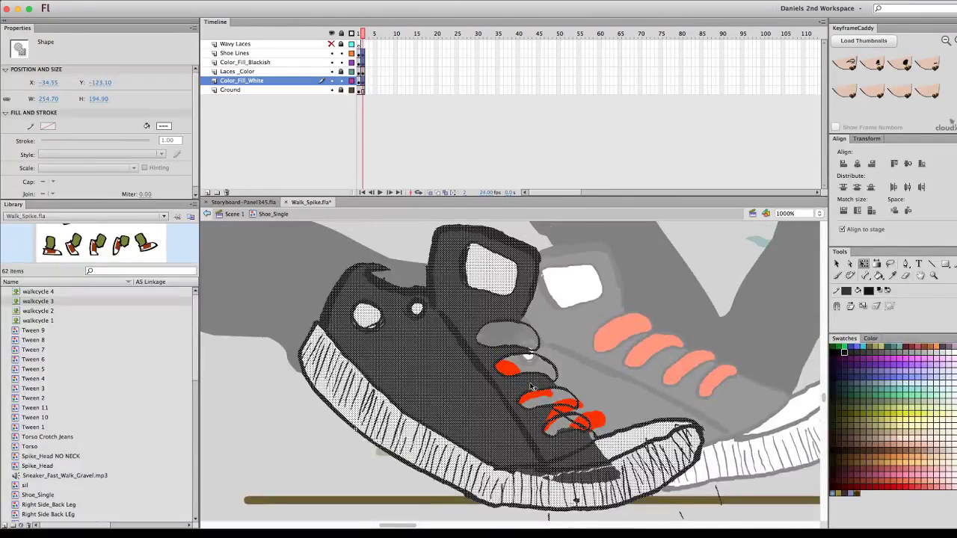
pyautogui.scroll(-1, 565, 389)
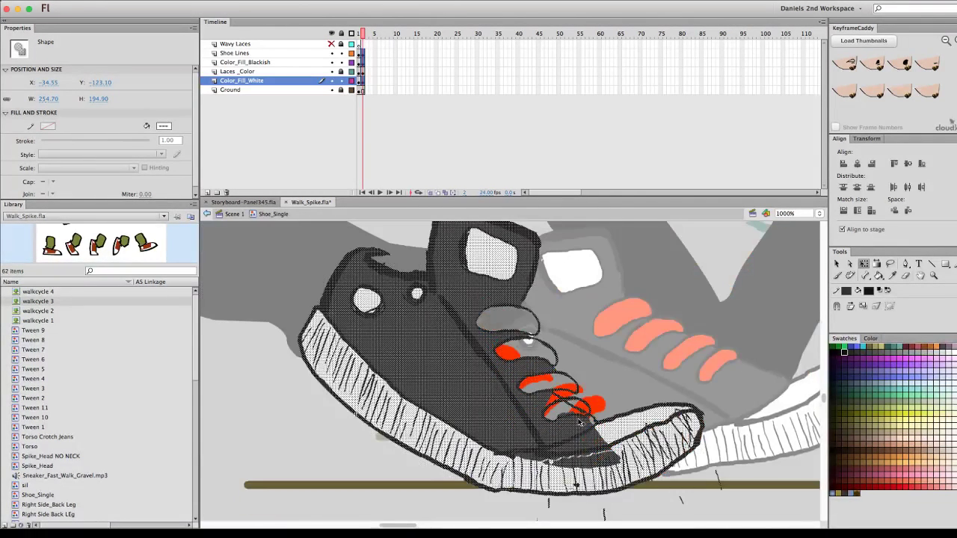
pyautogui.click(619, 406)
pyautogui.press('Up')
pyautogui.press('Up')
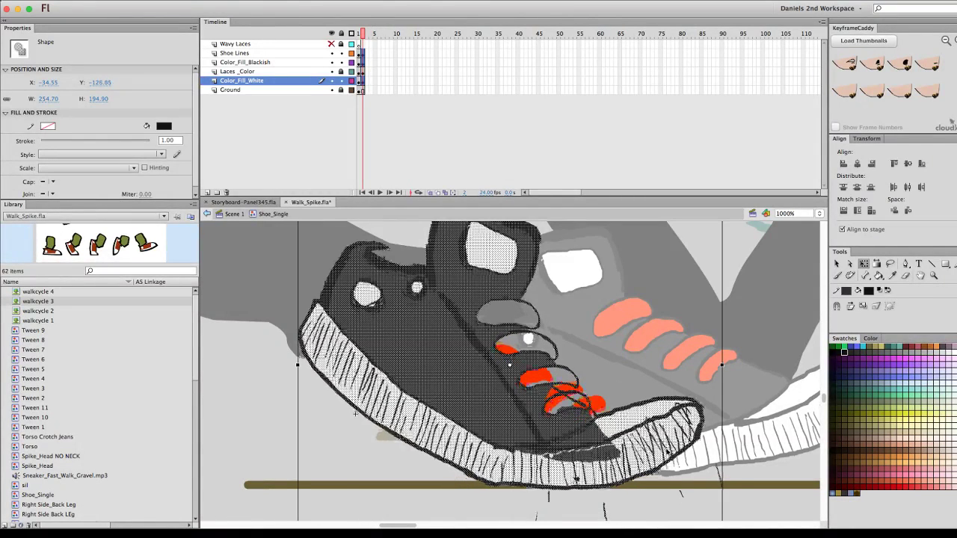
# Undo the upward nudge, check the shoe against its unrotated version, and restore the rotated version at about Y -123
pyautogui.hotkey('ctrl', 'z')
pyautogui.hotkey('ctrl', 'z')
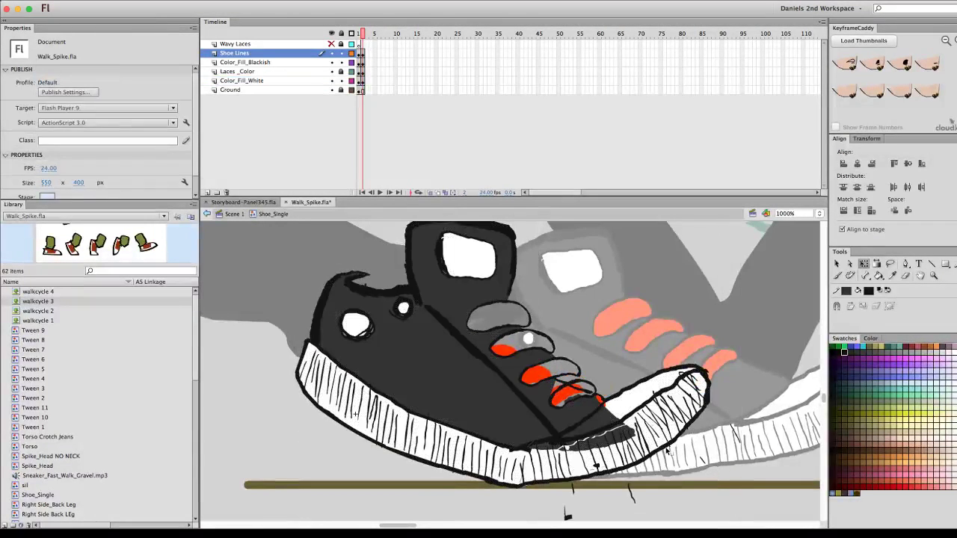
pyautogui.hotkey('ctrl', 'z')
pyautogui.hotkey('ctrl', 'z')
pyautogui.hotkey('ctrl', 'z')
pyautogui.hotkey('ctrl', 'z')
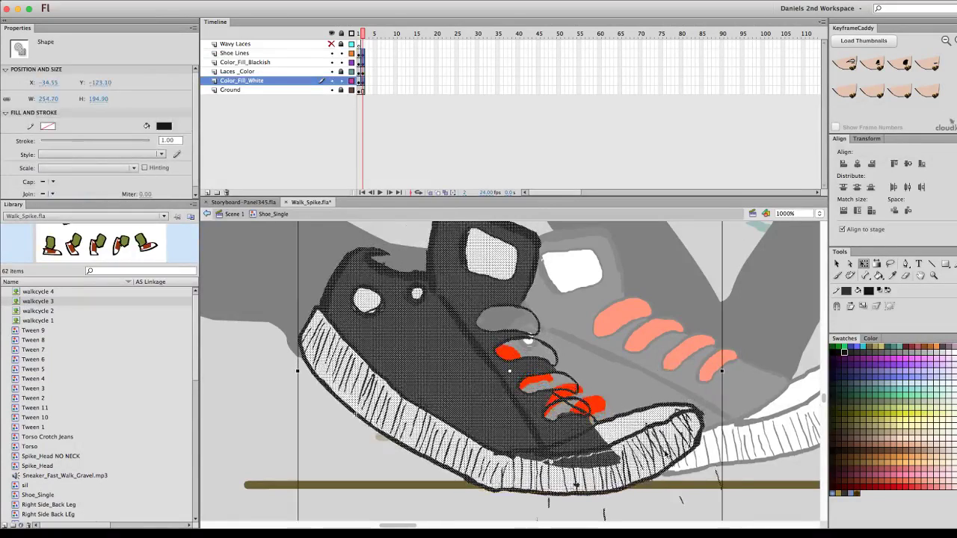
pyautogui.hotkey('ctrl', 'z')
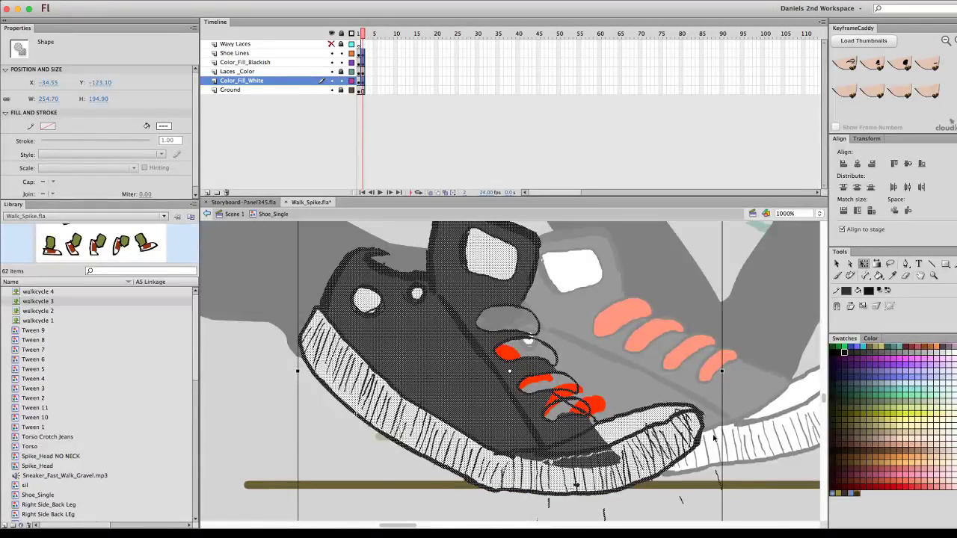
pyautogui.press('super+equal')
pyautogui.press('super+minus')
pyautogui.press('super+minus')
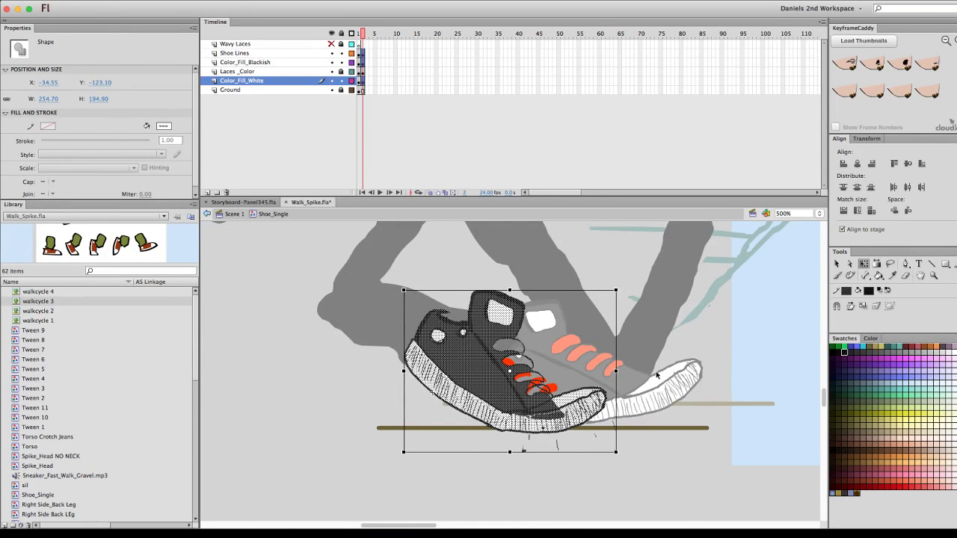
pyautogui.hscroll(2, 656, 375)
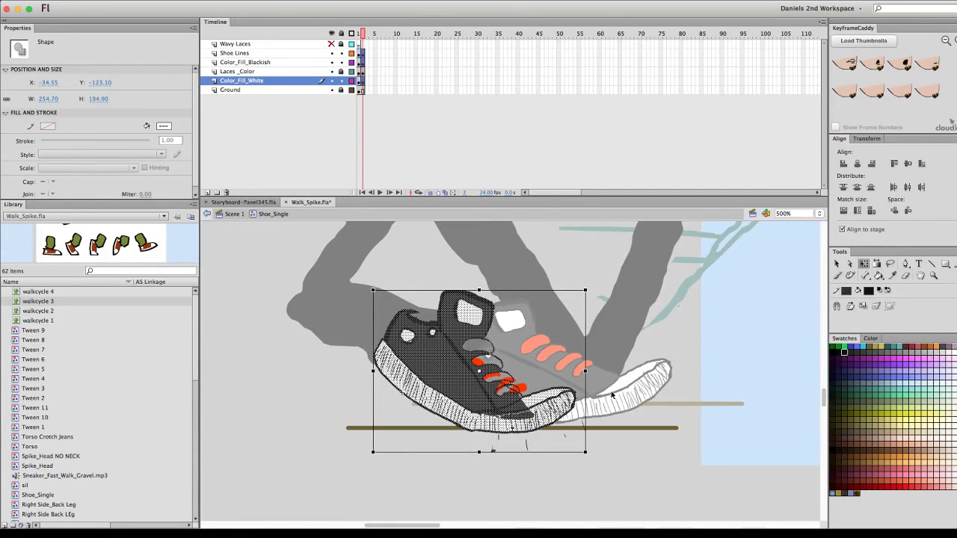